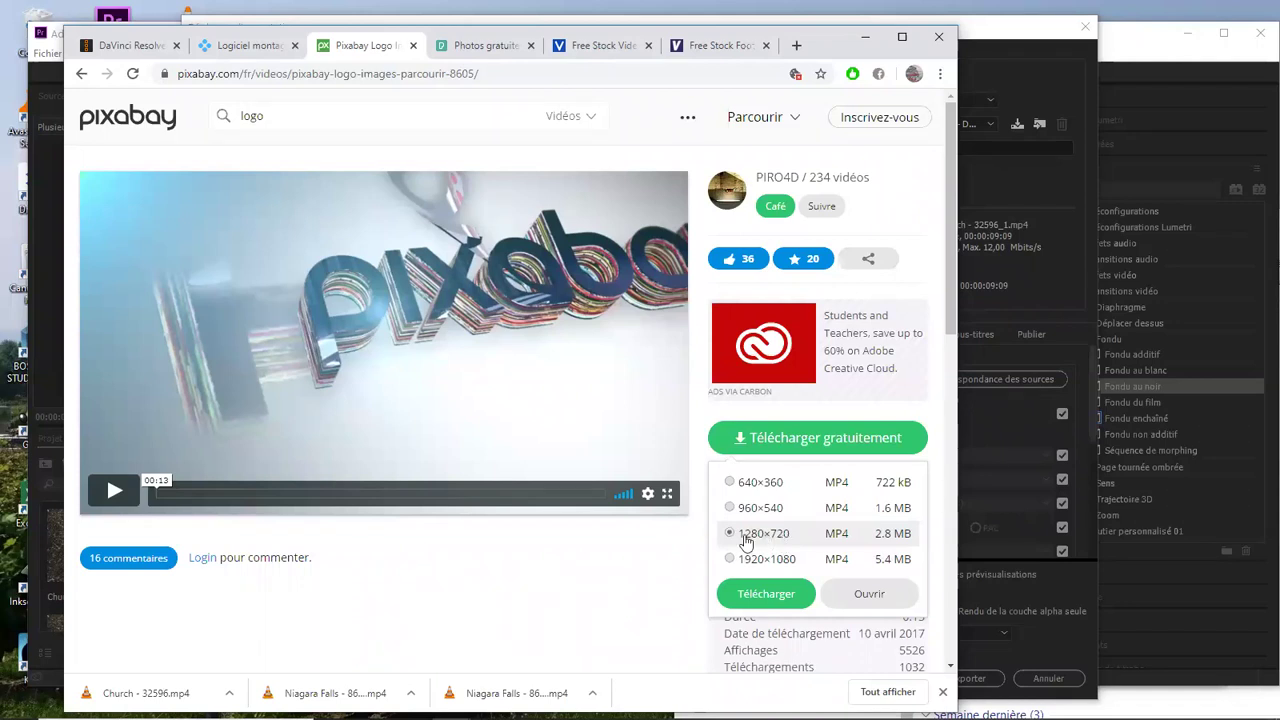
Download the Pixabay logo video as a 1280×720 MP4 and show the downloaded file in its folder
click(766, 594)
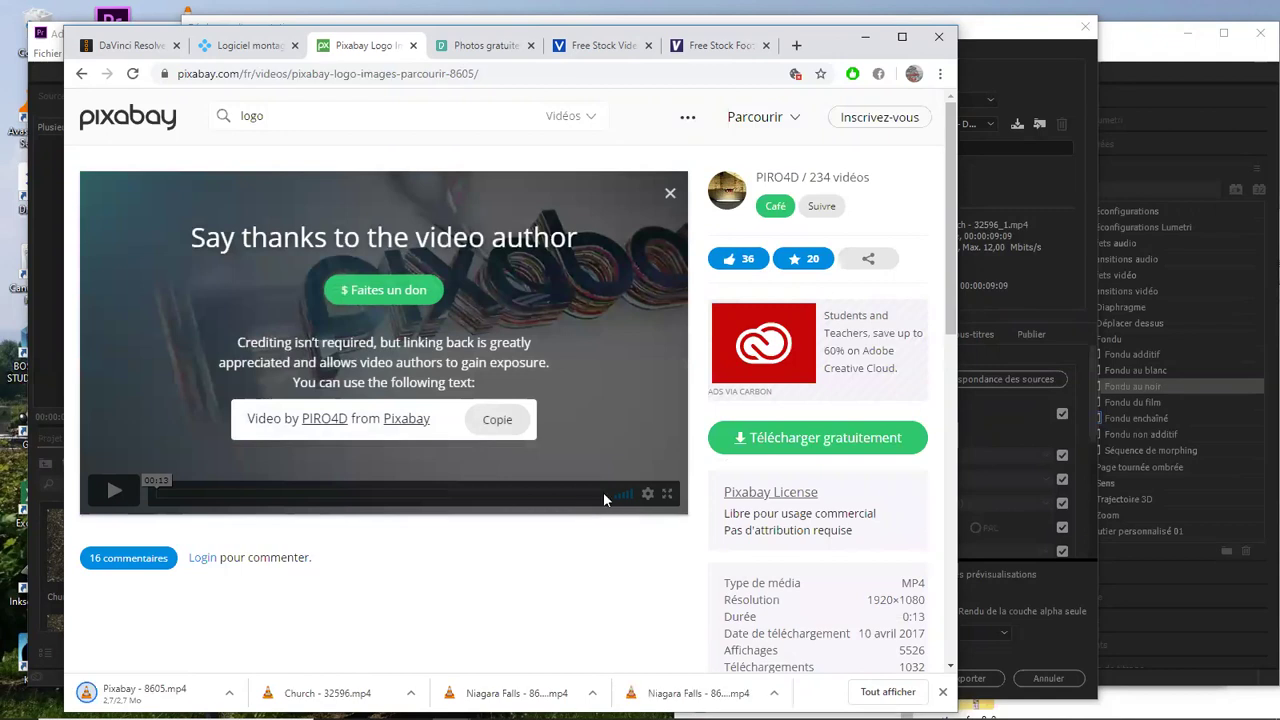
click(758, 437)
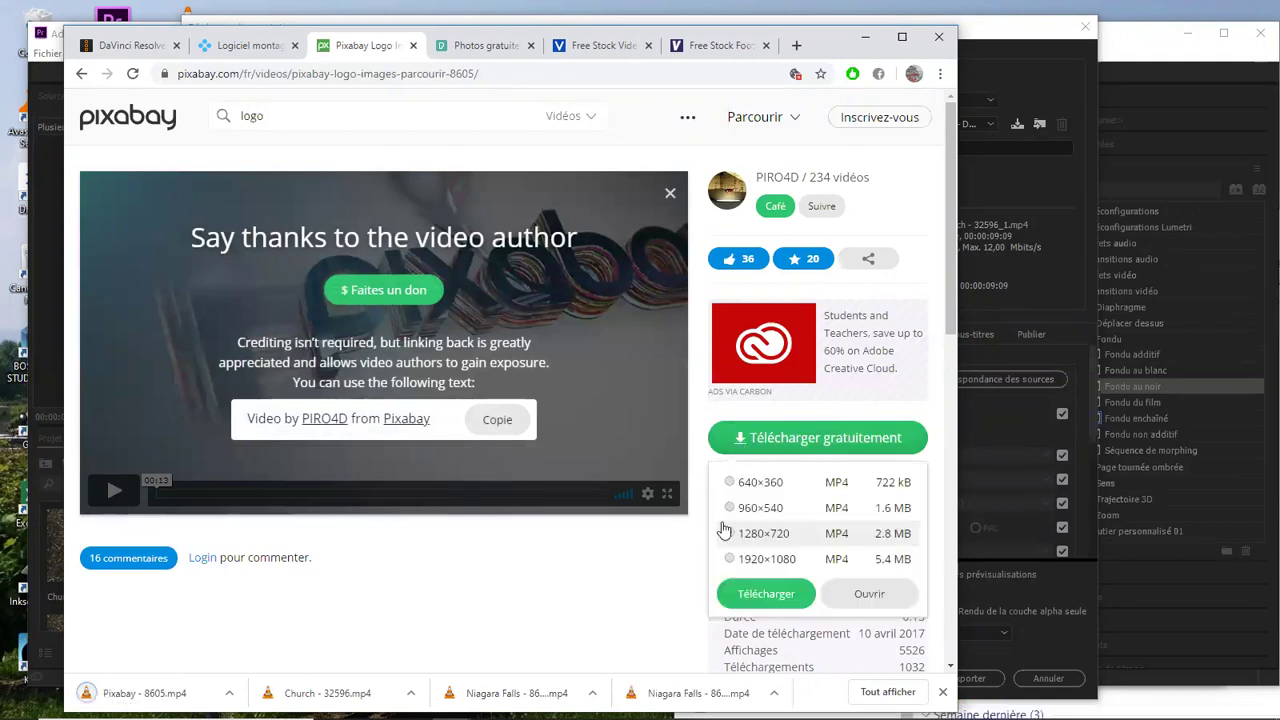
click(752, 596)
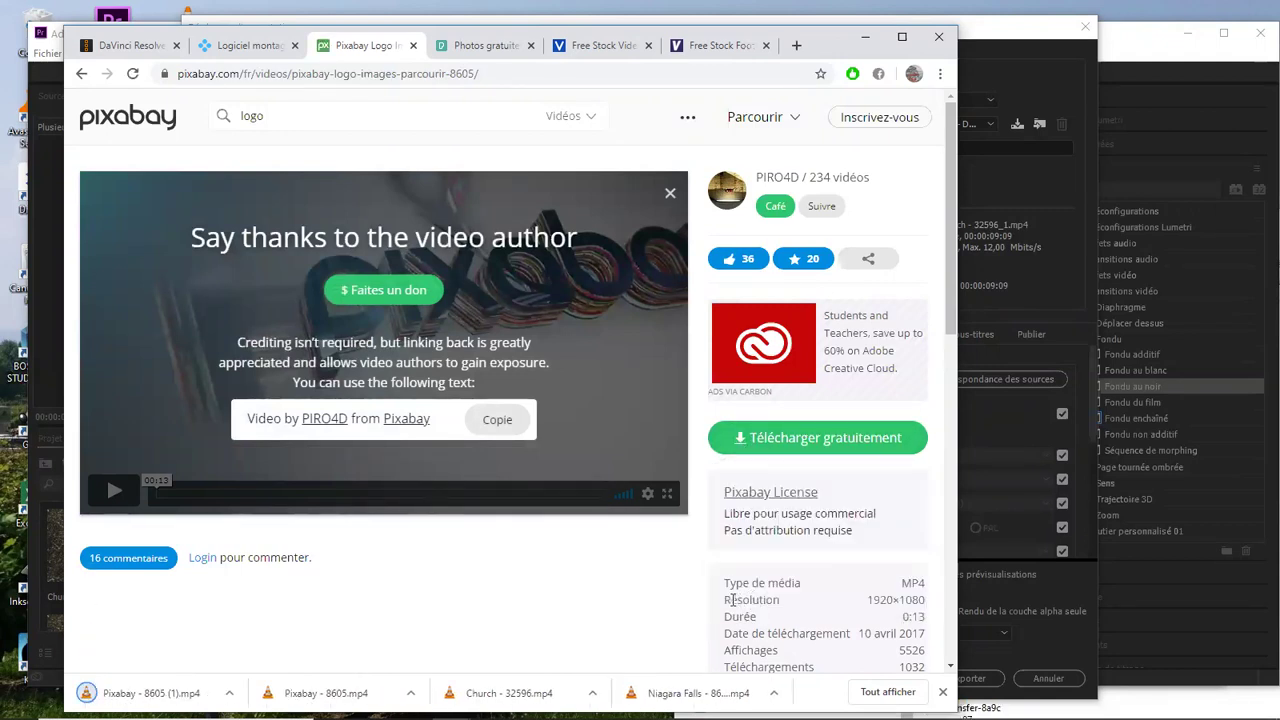
right_click(151, 697)
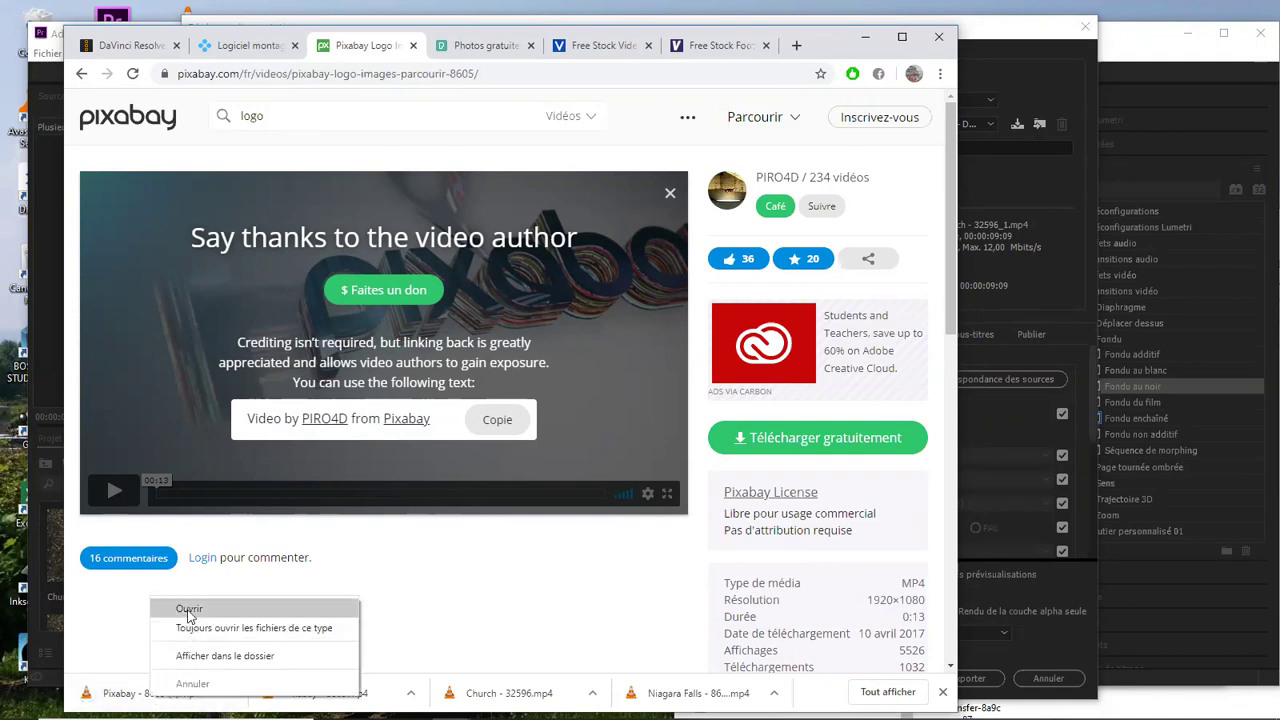
click(202, 655)
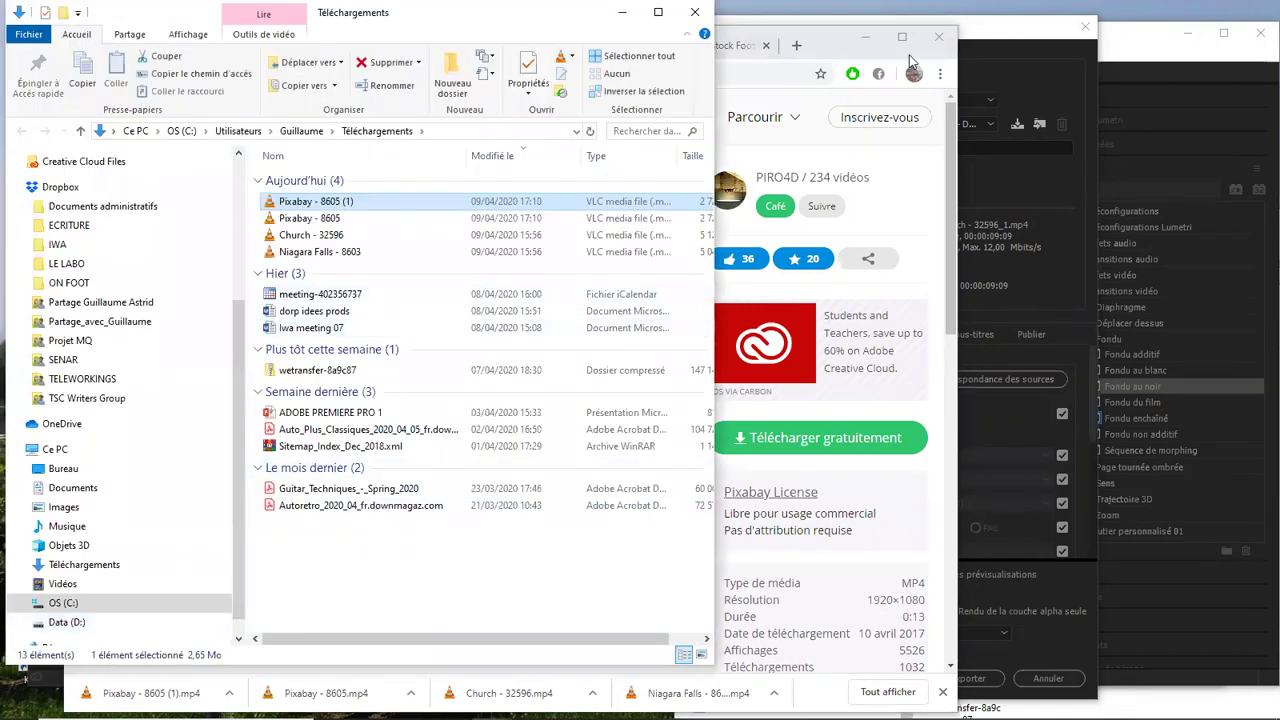
Switch back to Premiere Pro, close the export settings without exporting, and save the project
click(864, 38)
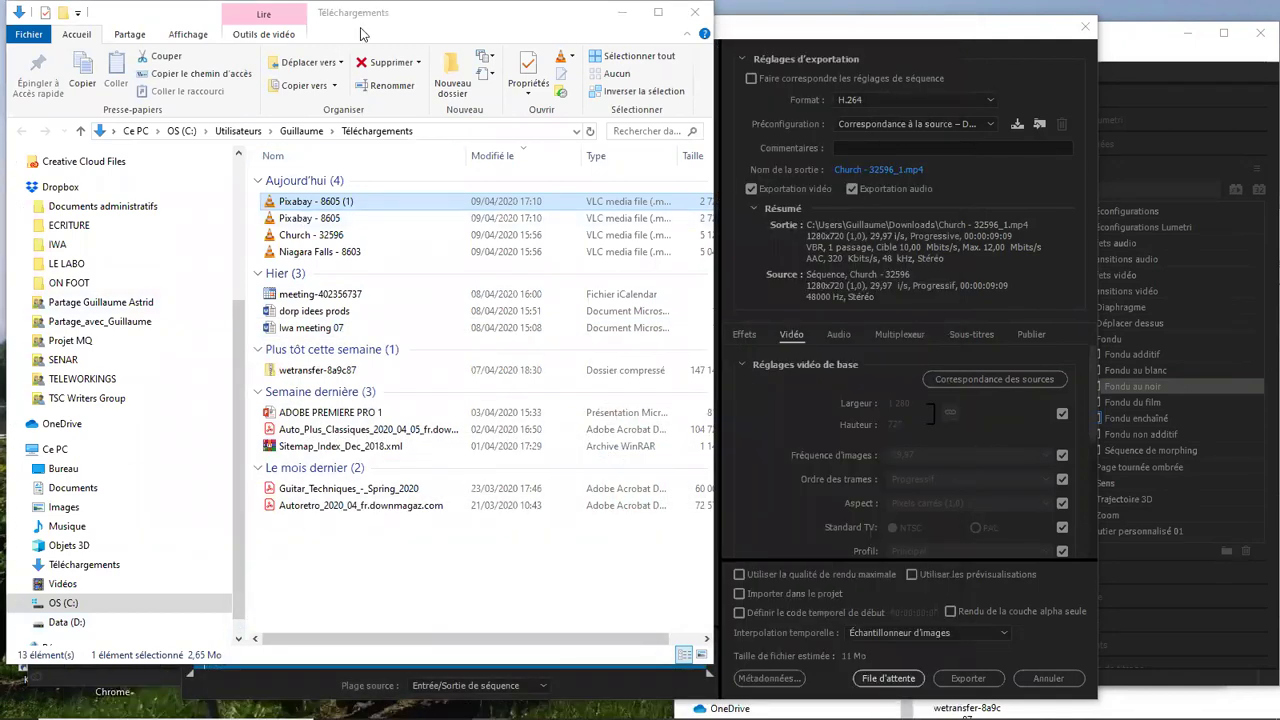
drag(361, 34, 444, 144)
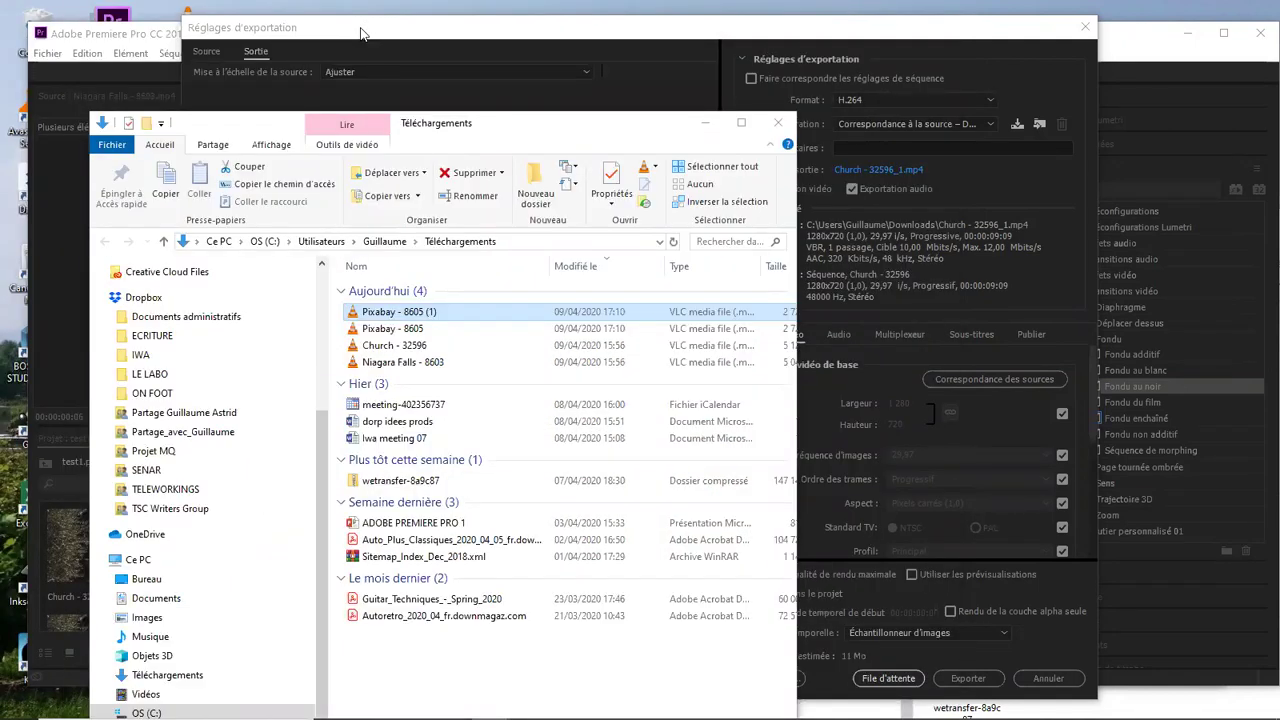
click(1085, 26)
key(ctrl+s)
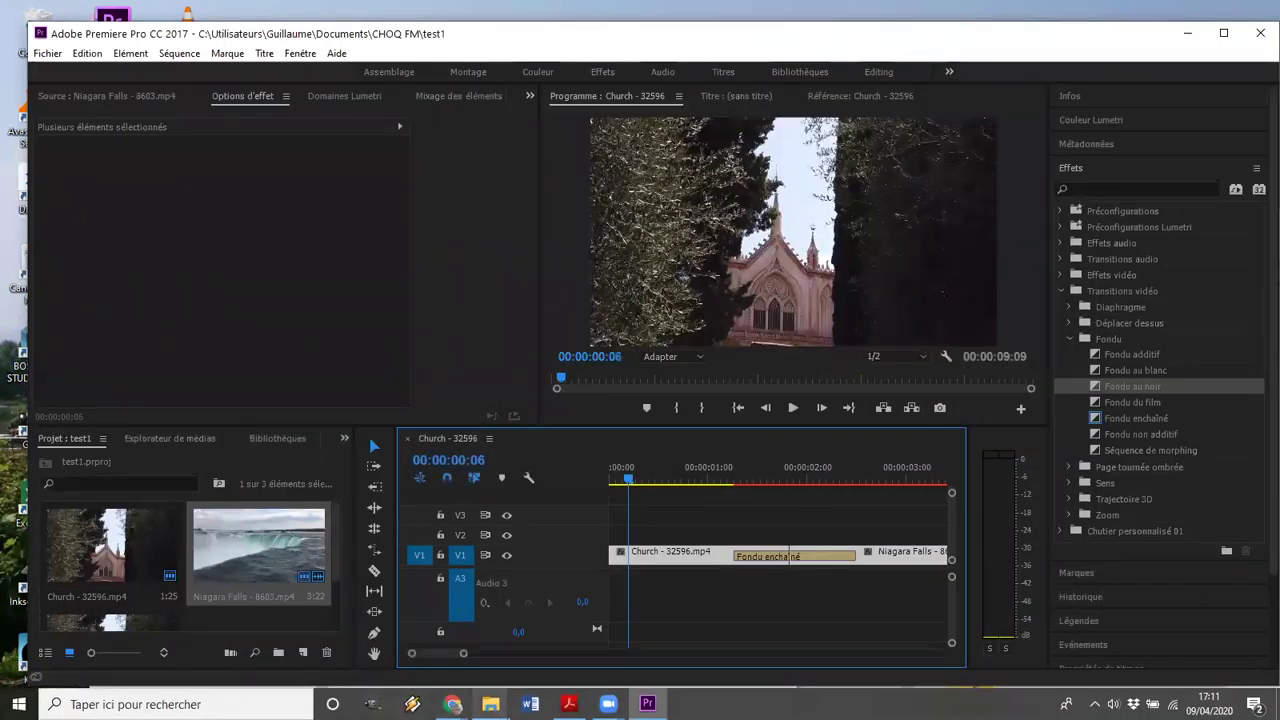
Import the Pixabay - 8605 video from the Téléchargements folder into the test1 project and load it in the Source monitor
mouse_move(453, 704)
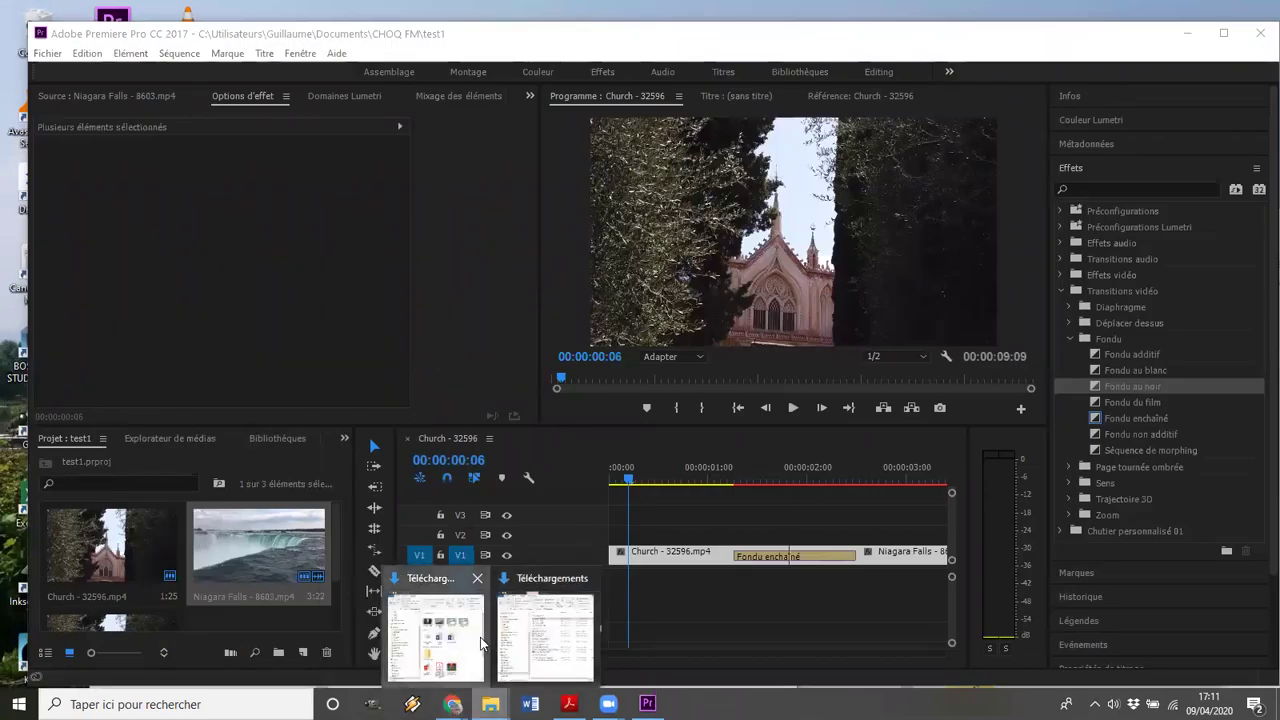
click(481, 642)
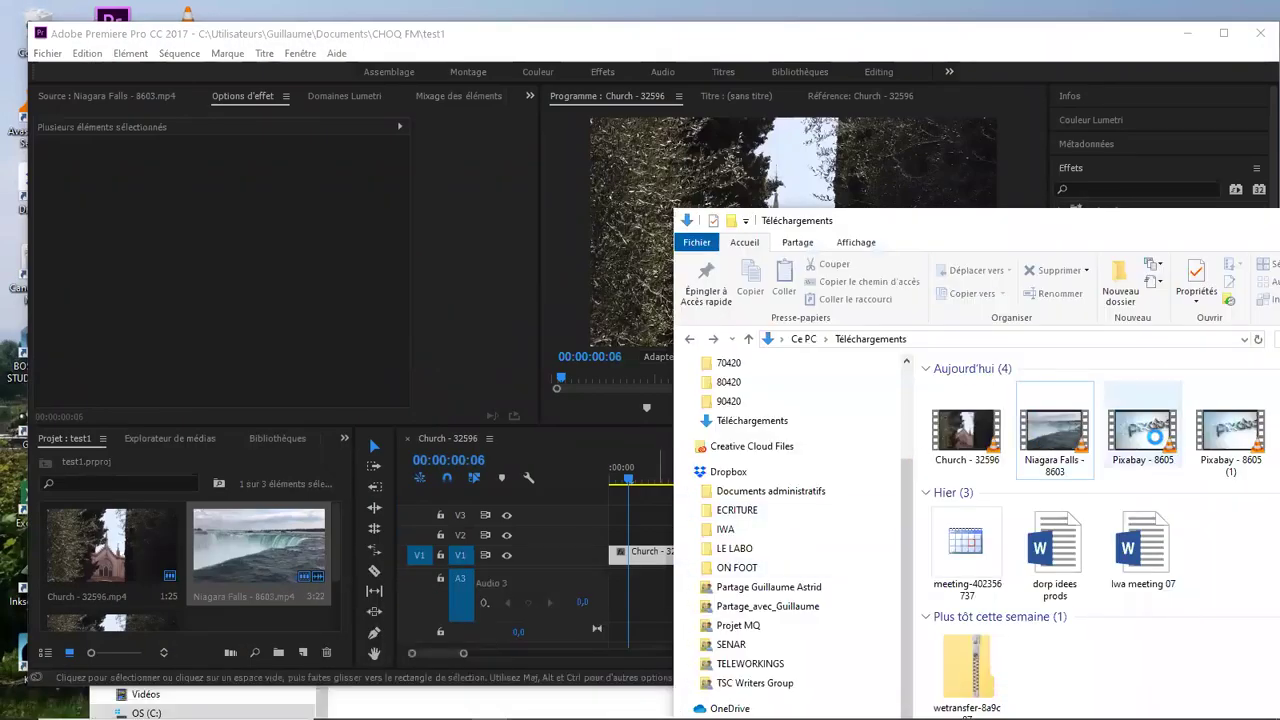
drag(1147, 435, 241, 613)
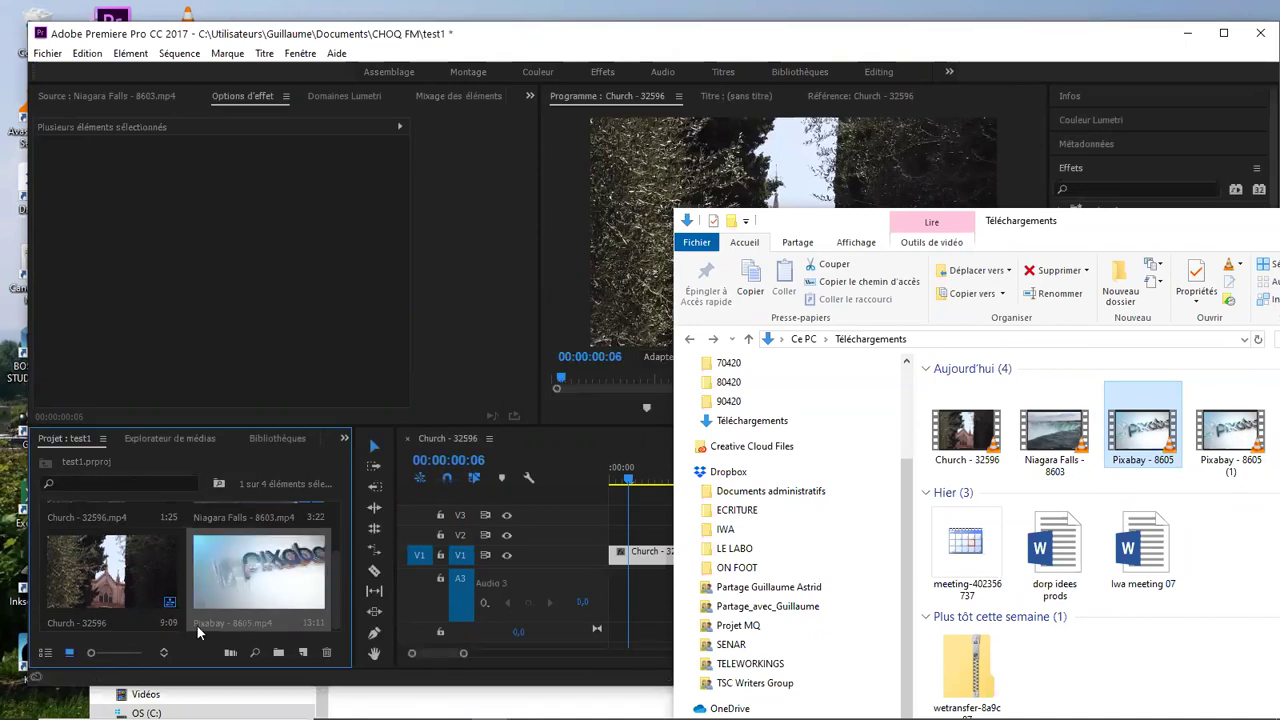
click(256, 566)
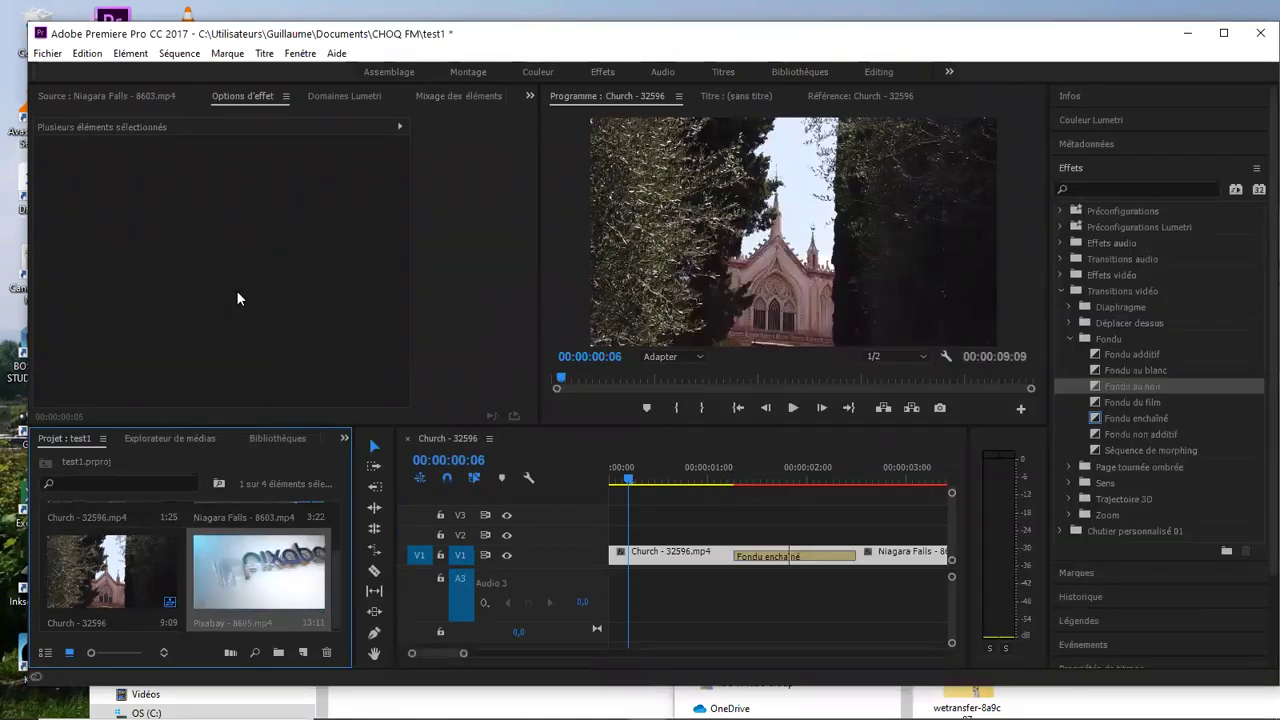
click(105, 93)
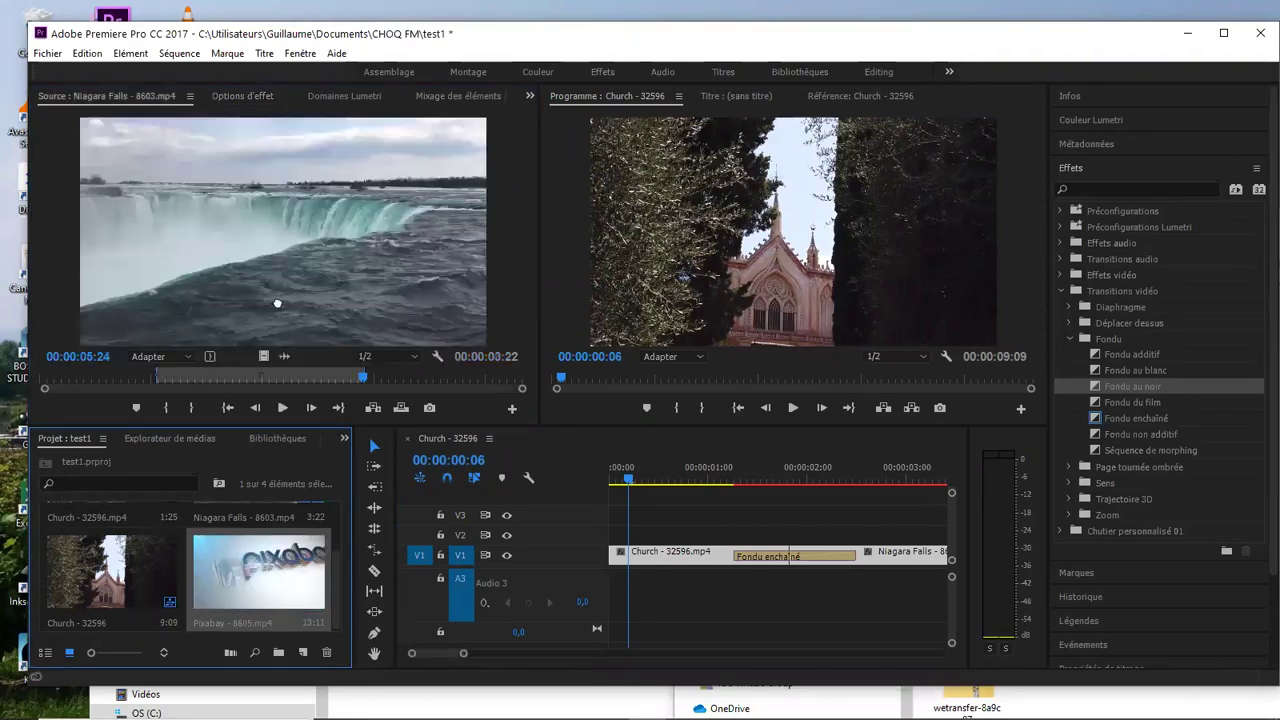
drag(278, 272, 276, 298)
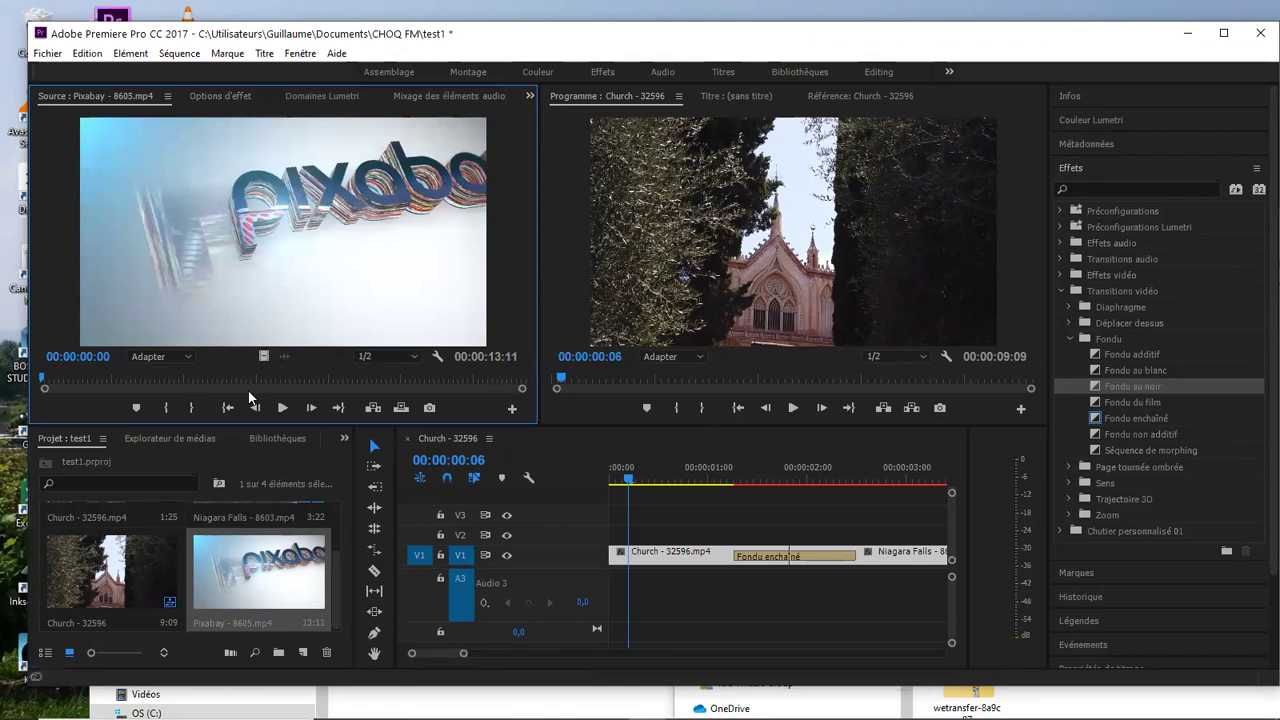
Mark an in point at 00:00:05:27 and an out point at 00:00:06:03 on the Pixabay - 8605 source clip
click(276, 409)
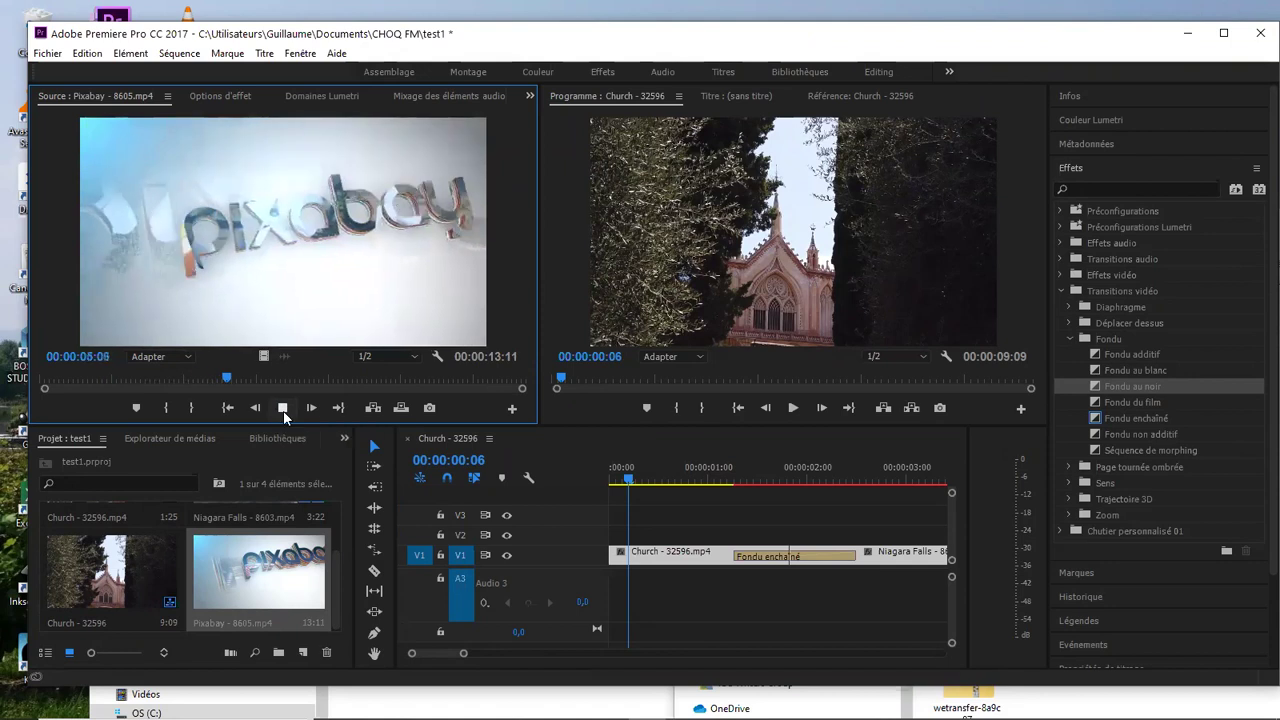
key(space)
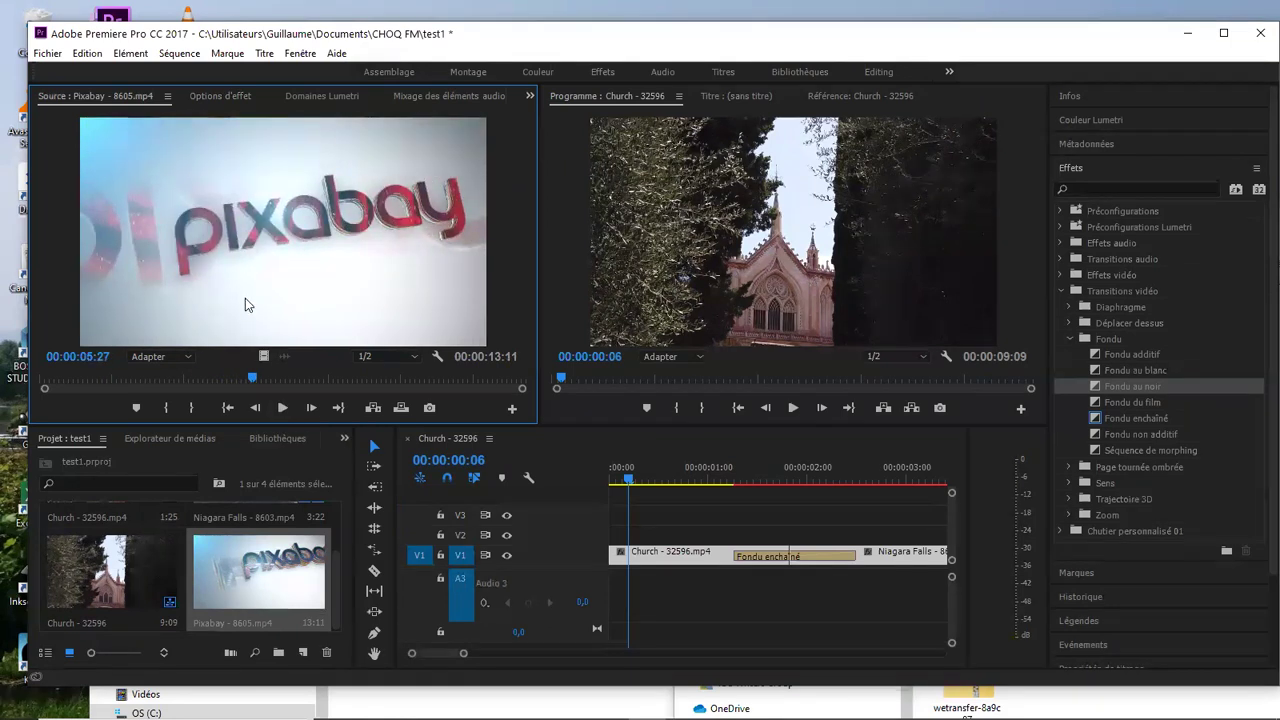
click(166, 410)
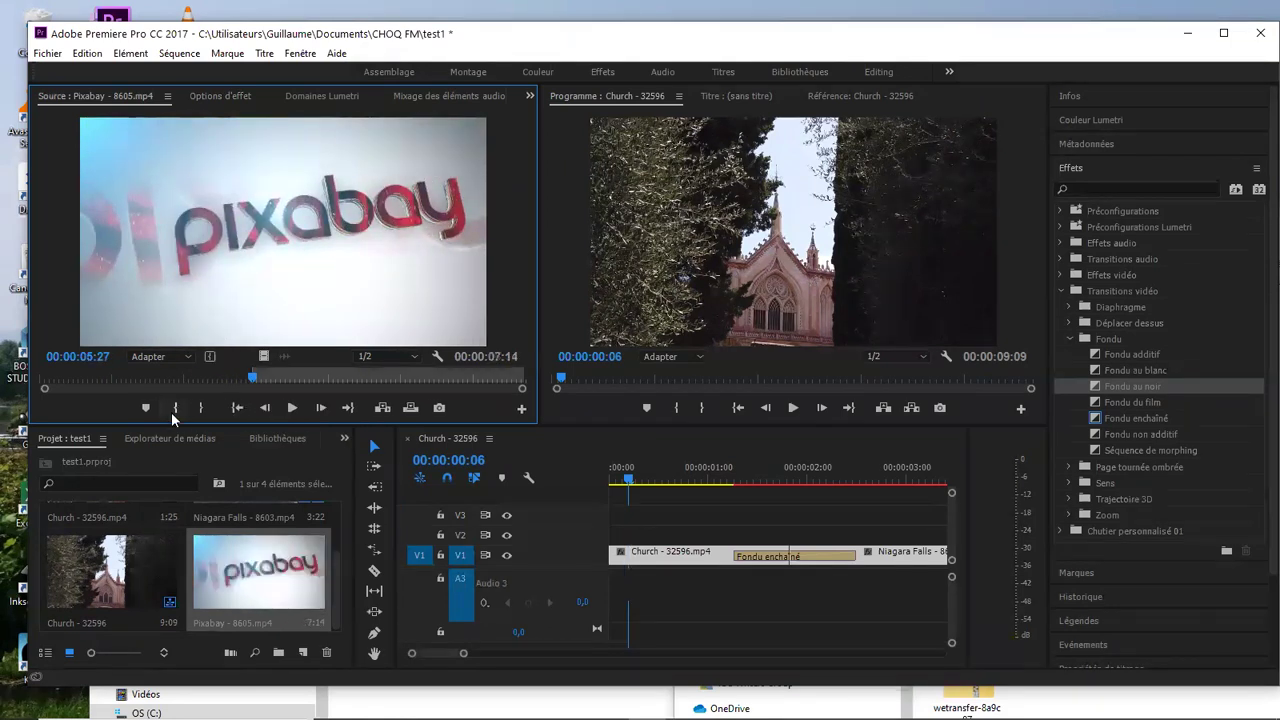
click(262, 380)
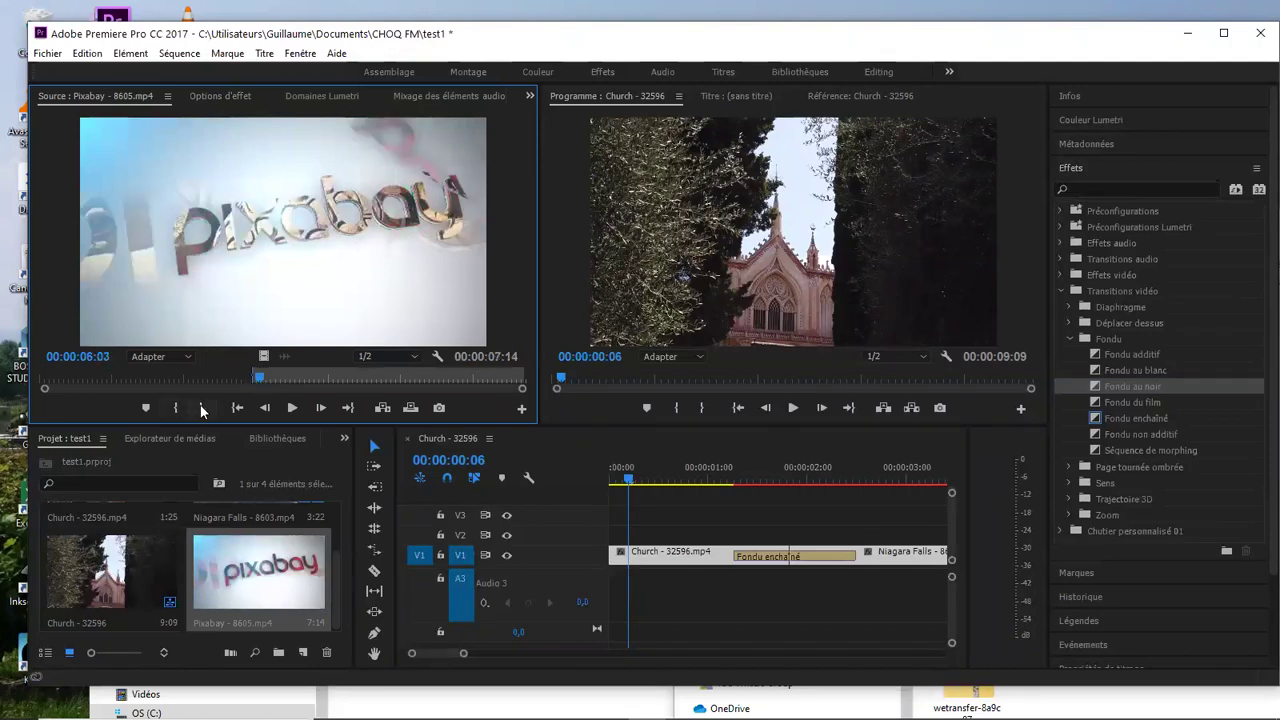
click(202, 408)
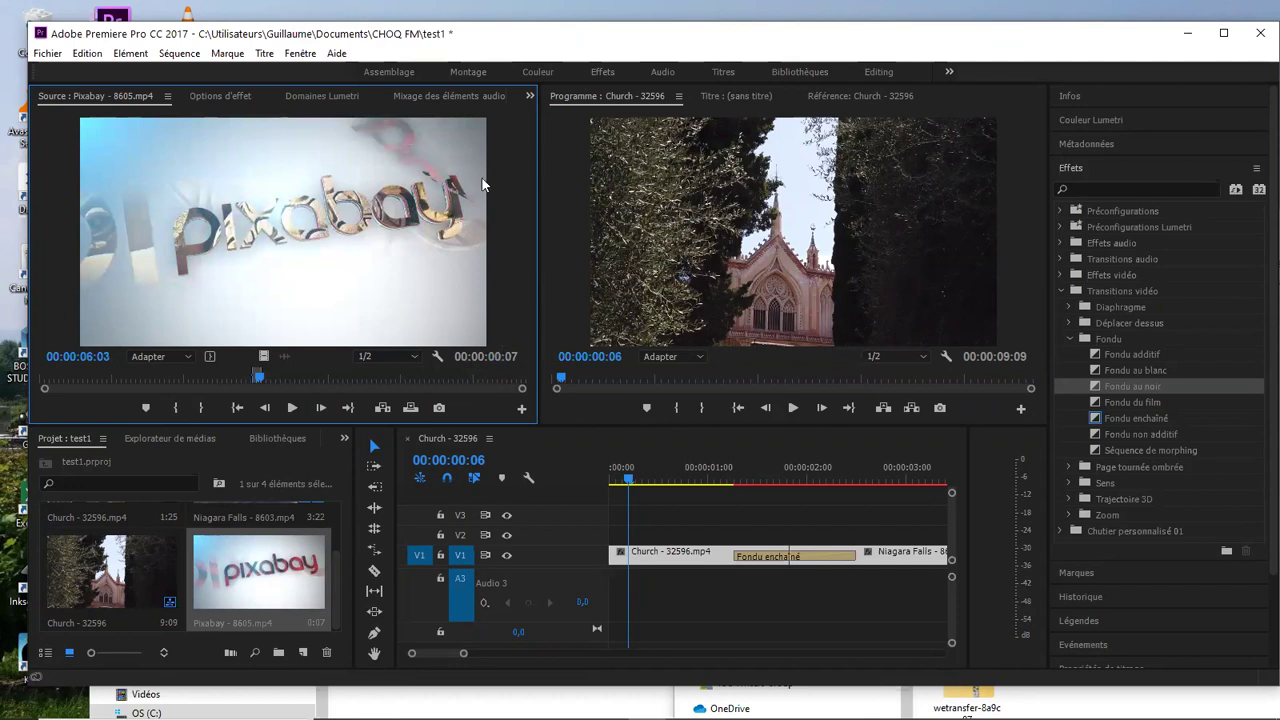
Export the source clip's frame at 00:00:06:03 as a JPEG still image
click(438, 408)
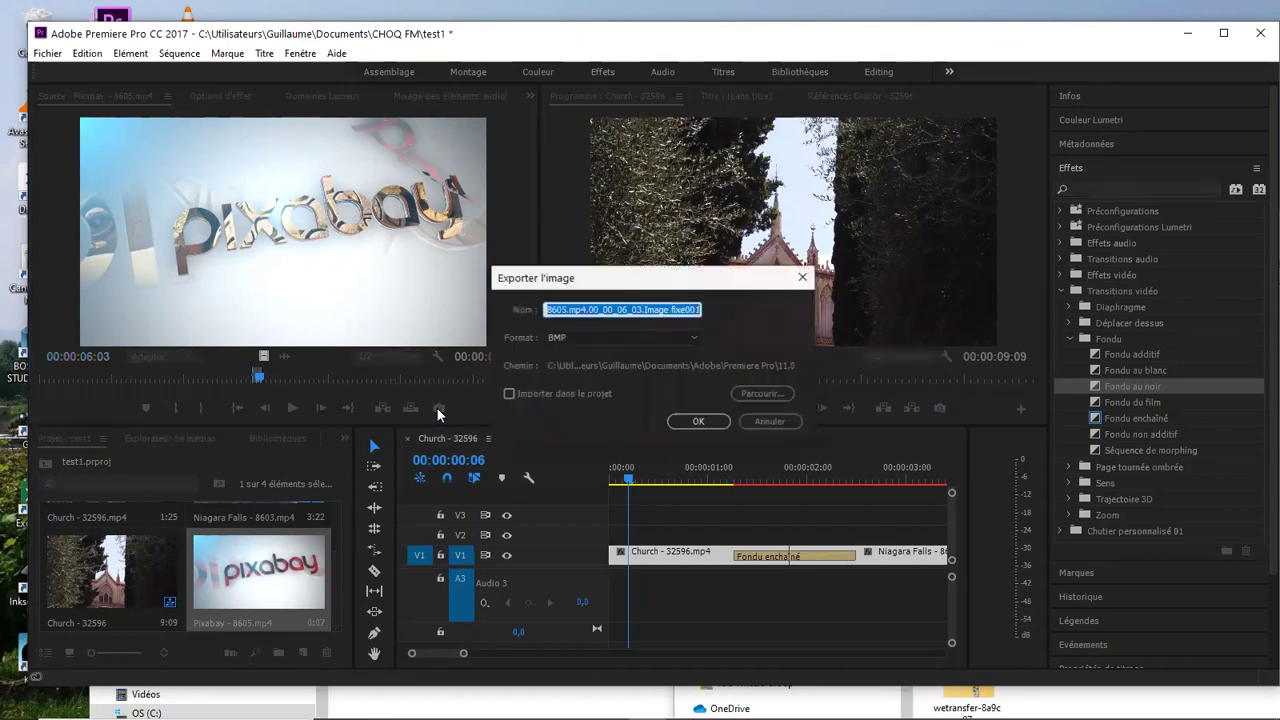
click(562, 339)
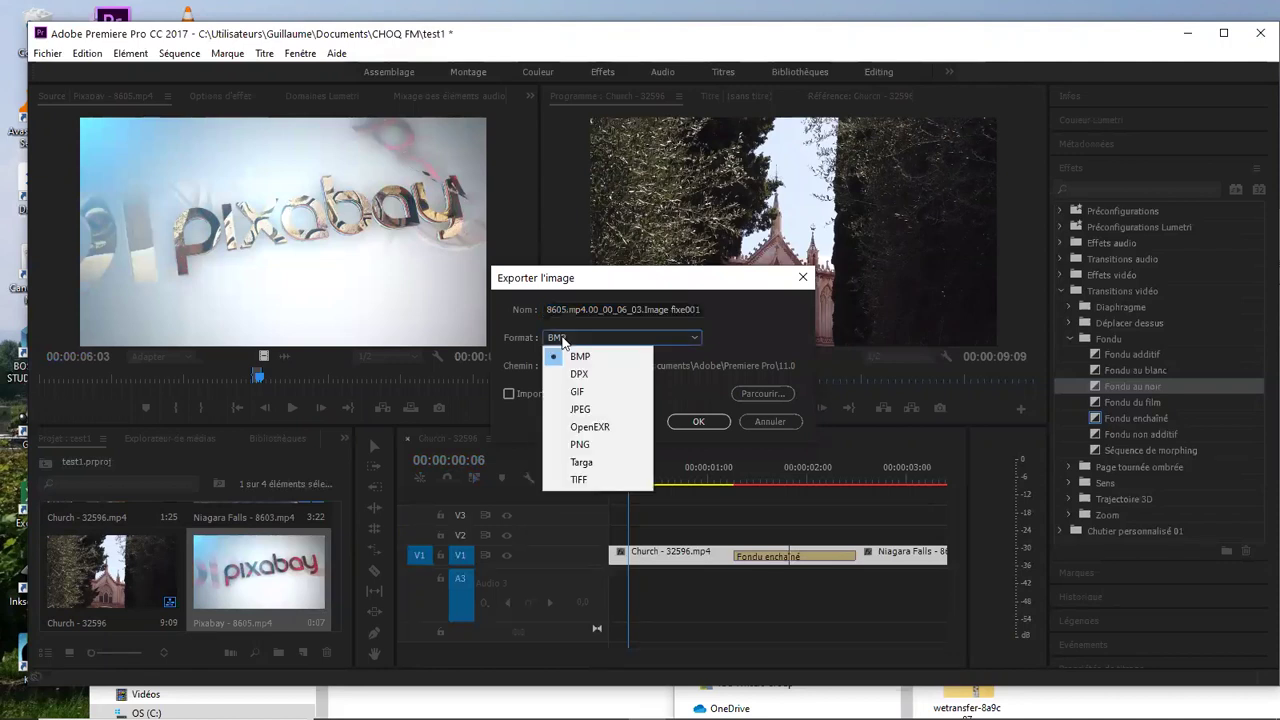
click(577, 410)
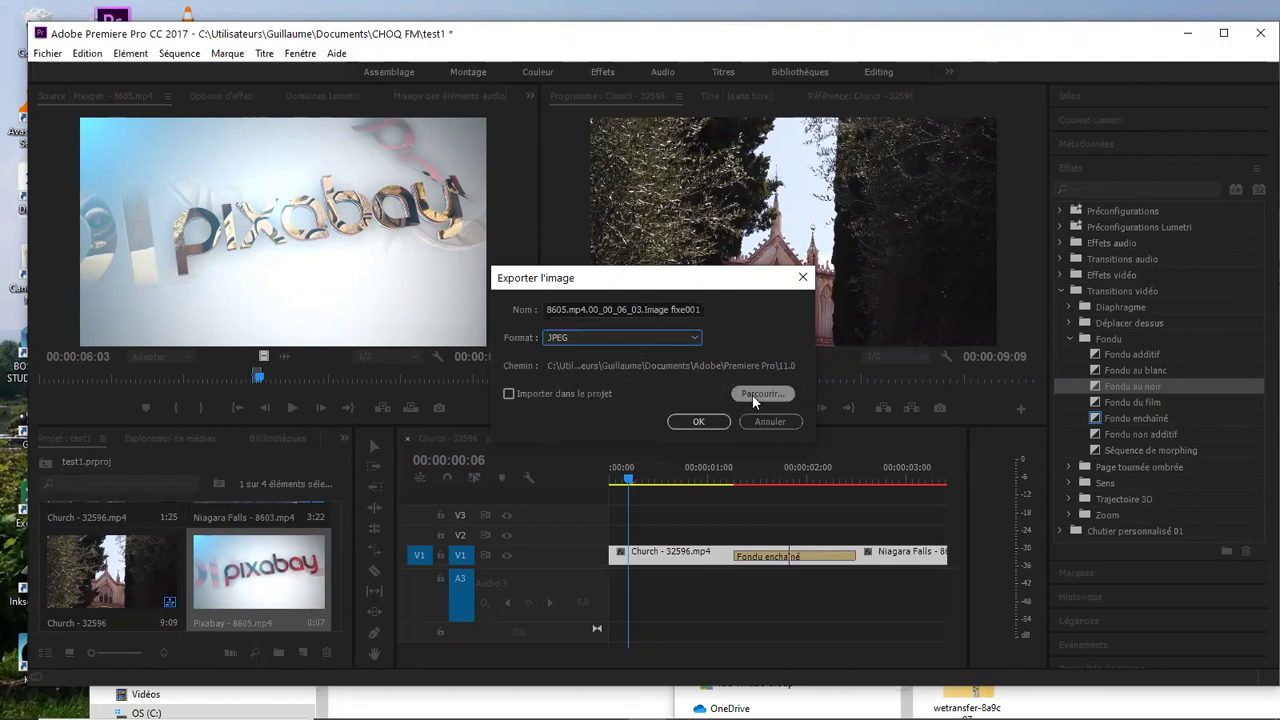
click(706, 420)
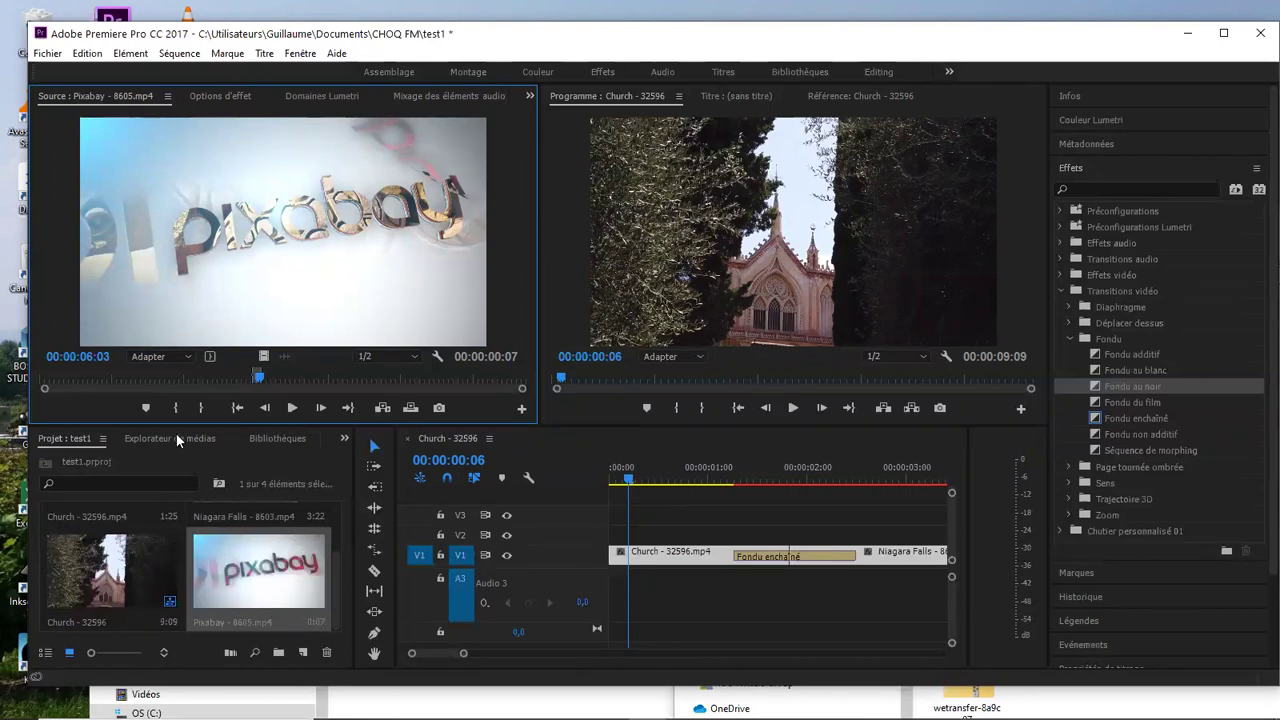
Reopen the frame export settings, check the destination path of the still image, and close the dialog
click(437, 408)
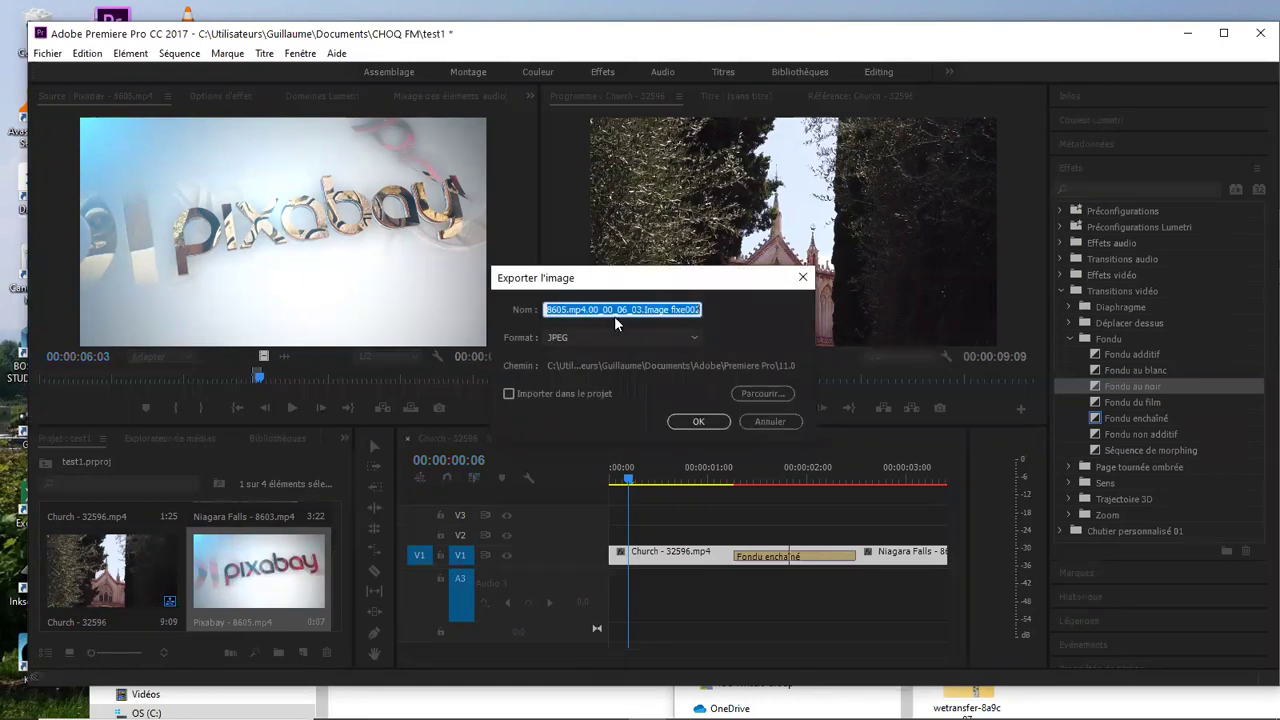
click(574, 366)
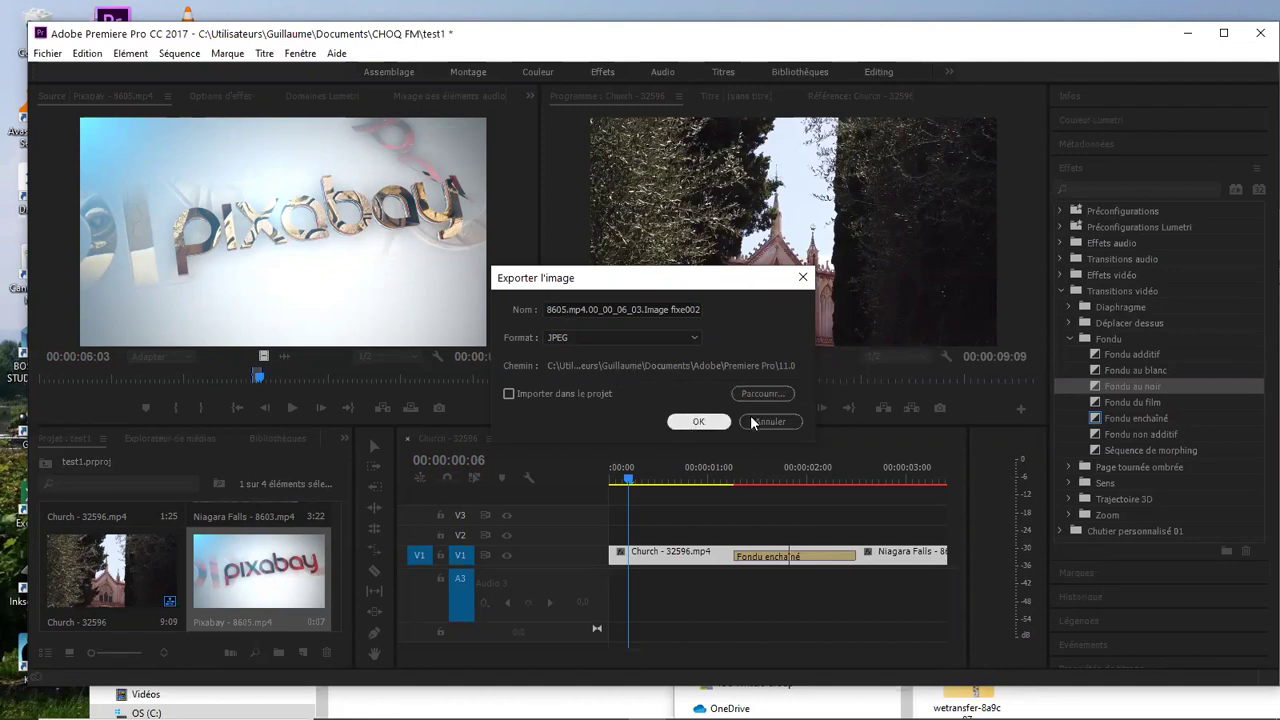
key(Return)
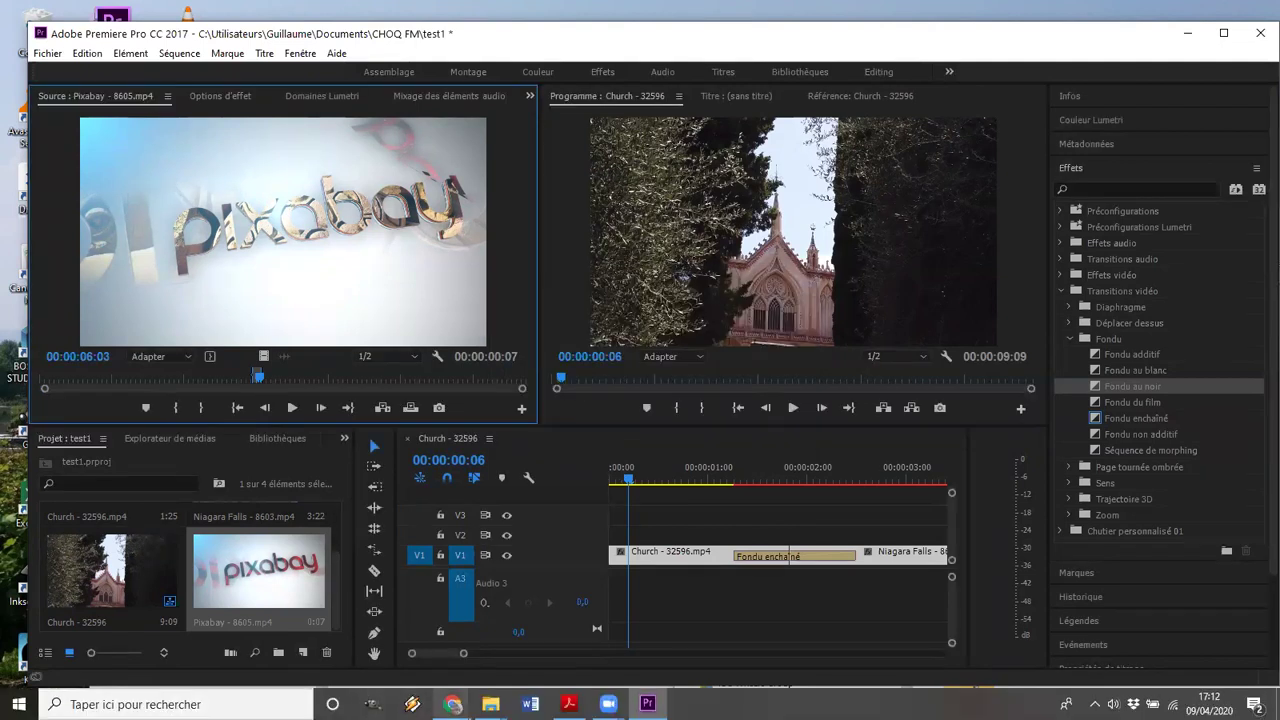
Switch to Chrome and open the choqfm.ca website in a new tab
mouse_move(453, 704)
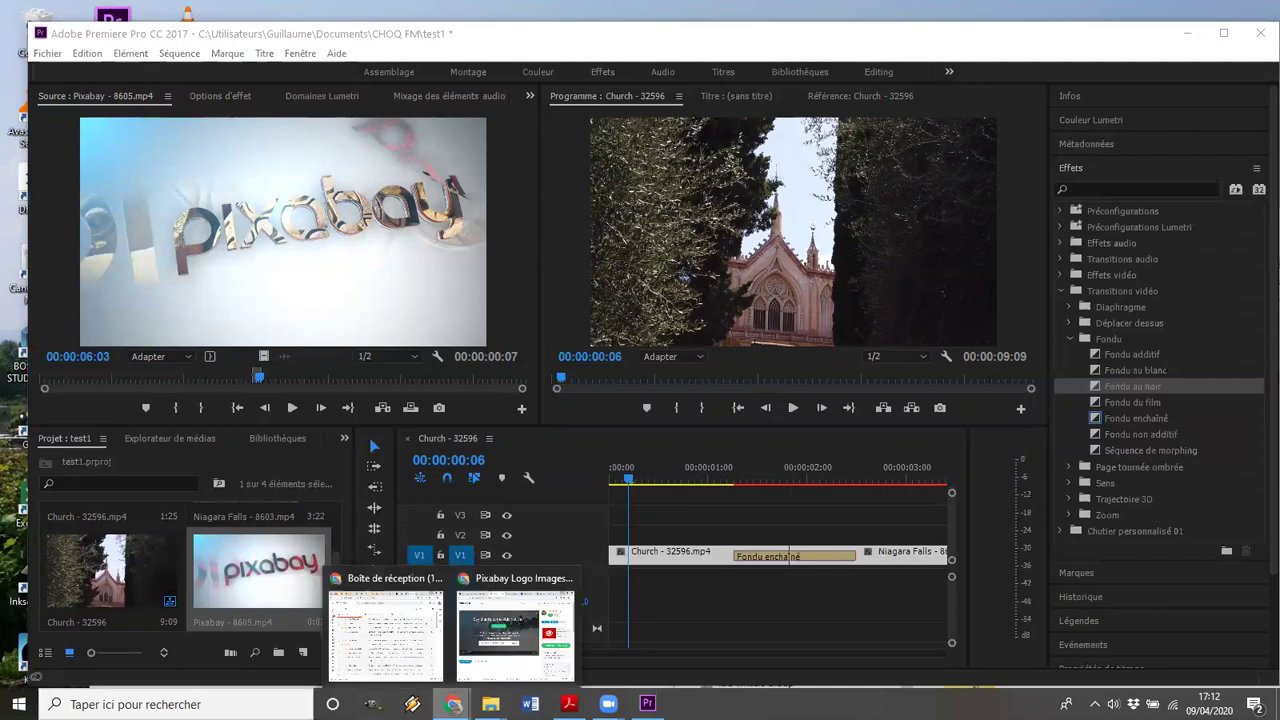
click(799, 48)
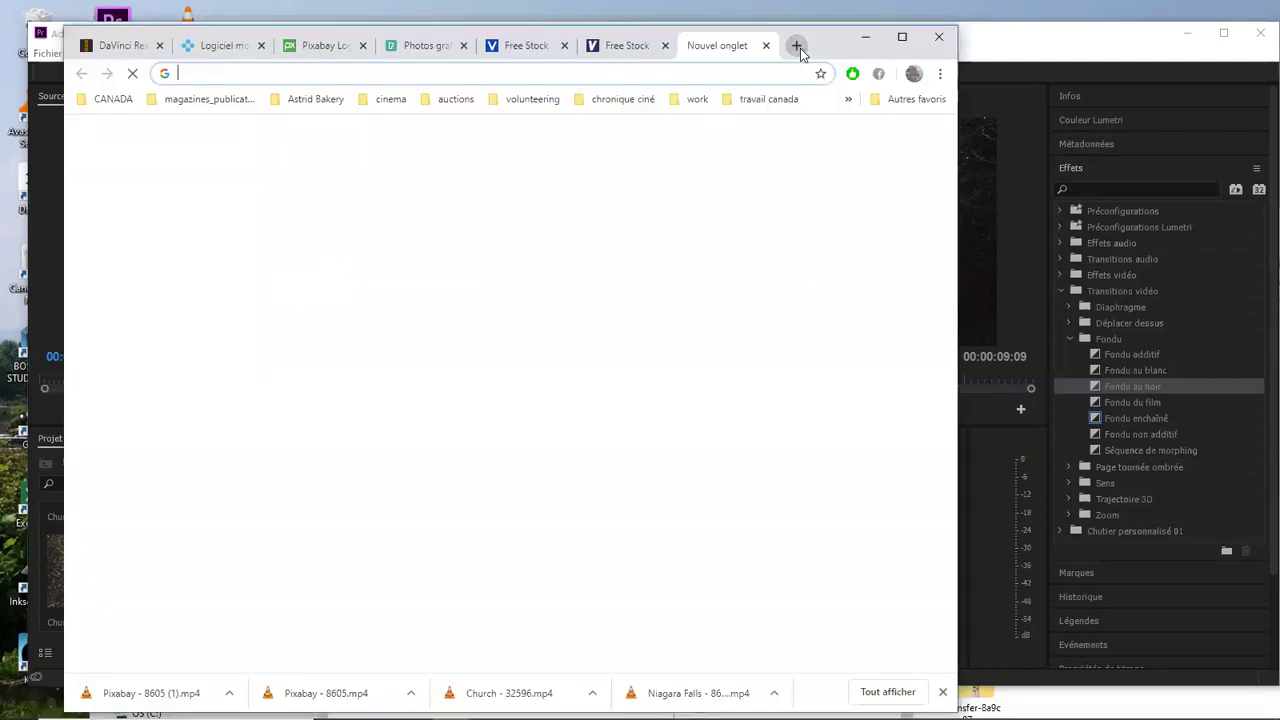
text(choqfm)
key(Return)
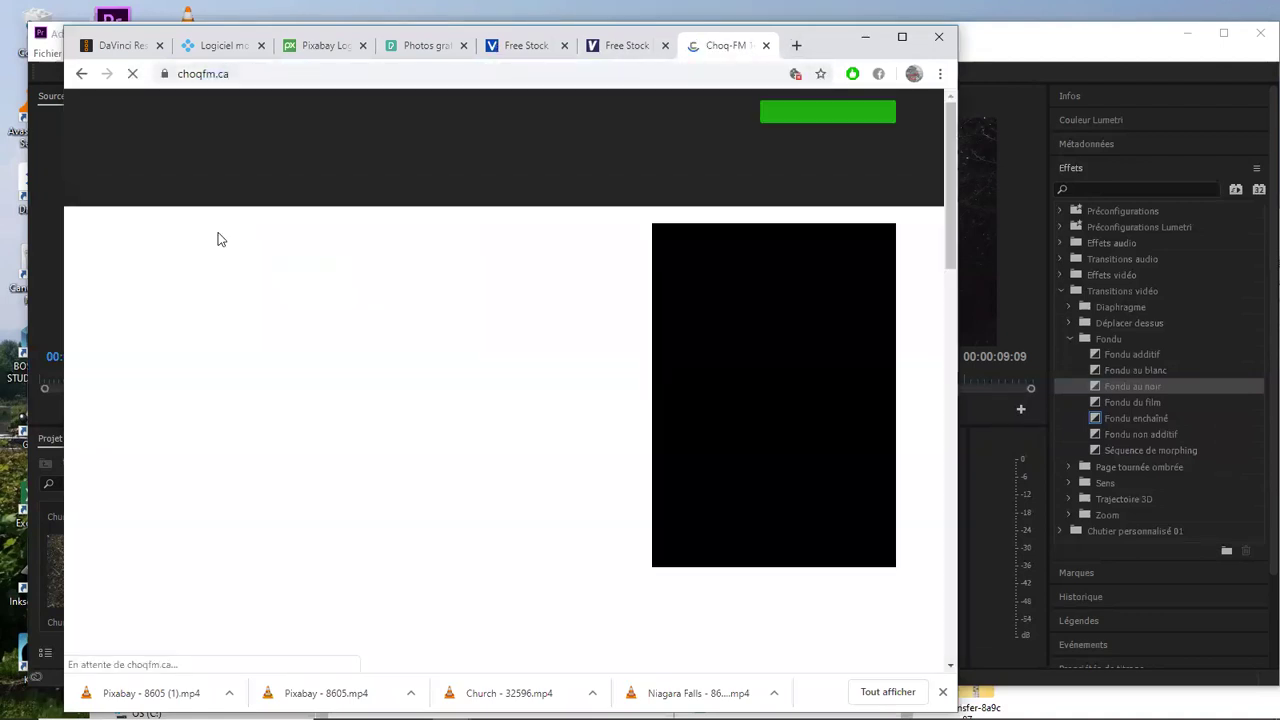
right_click(189, 171)
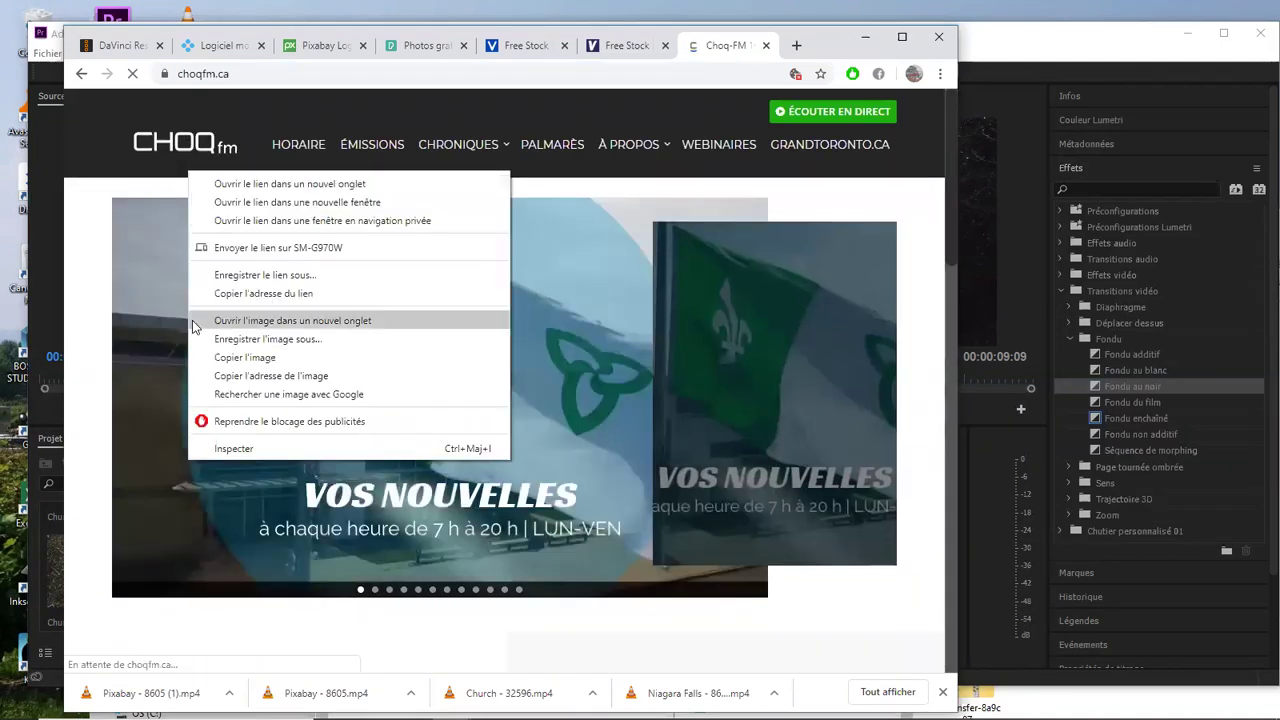
click(214, 342)
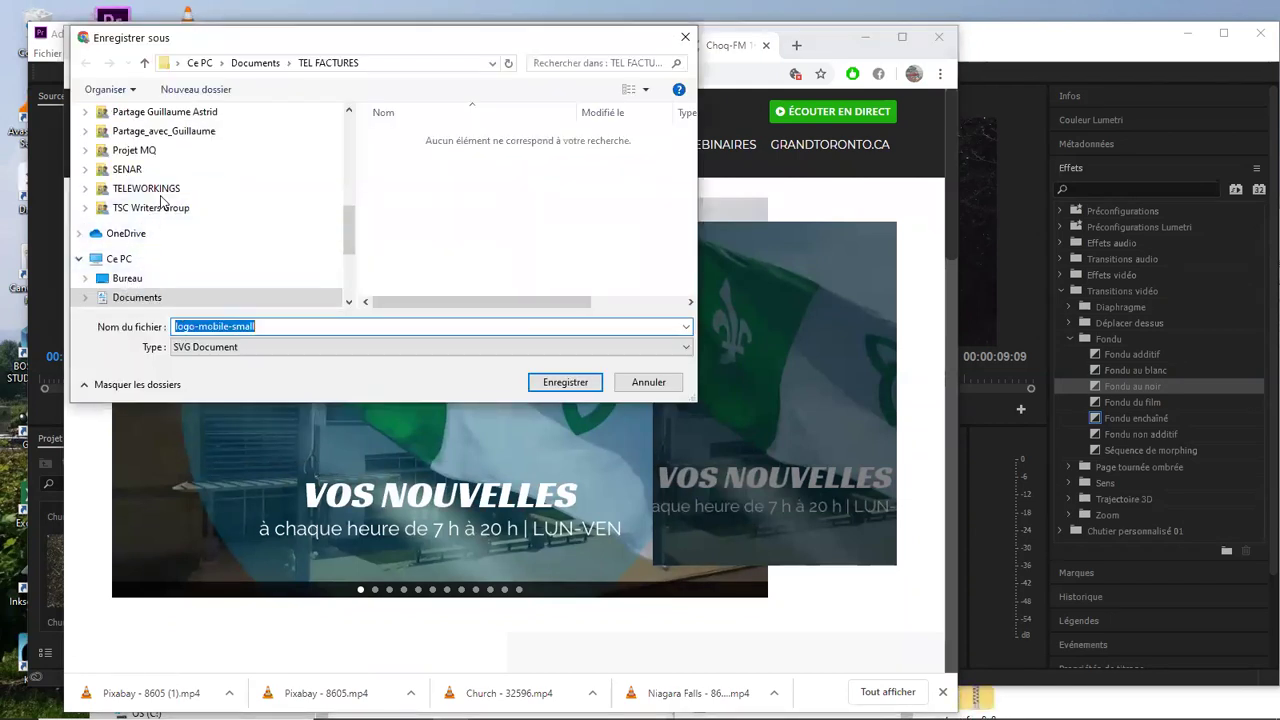
scroll(147, 205, up, 5)
click(147, 190)
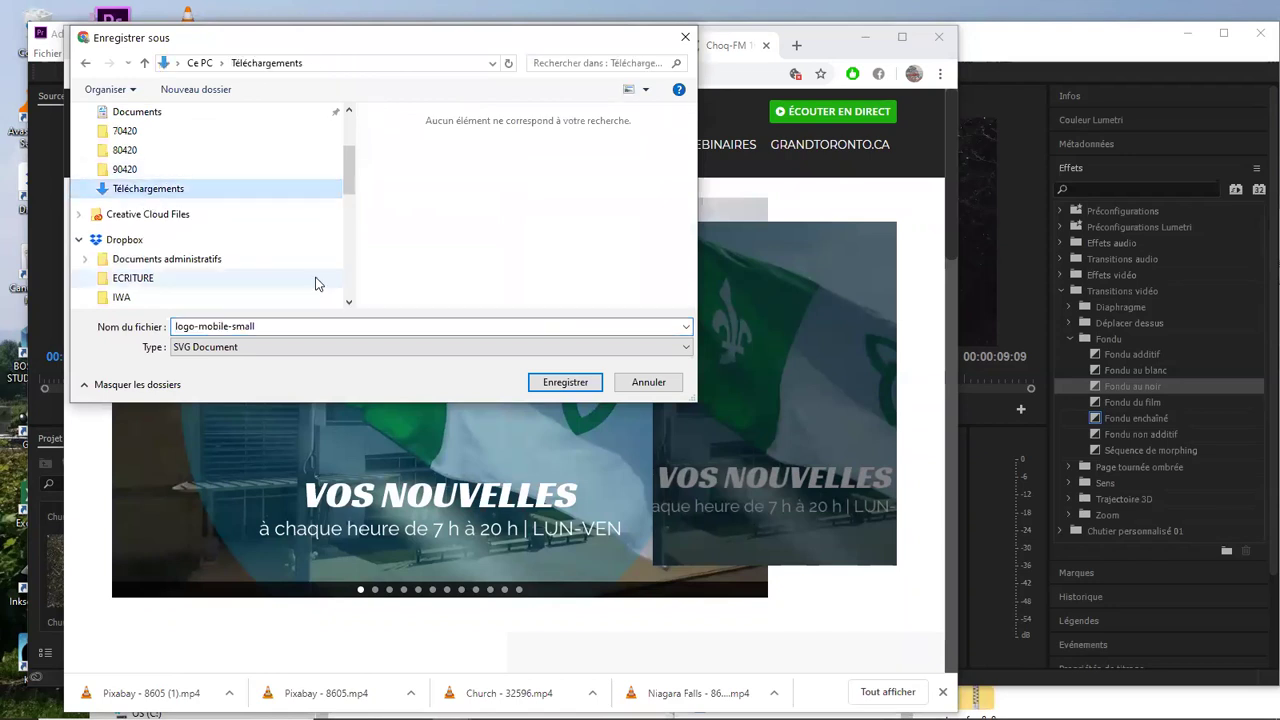
click(505, 347)
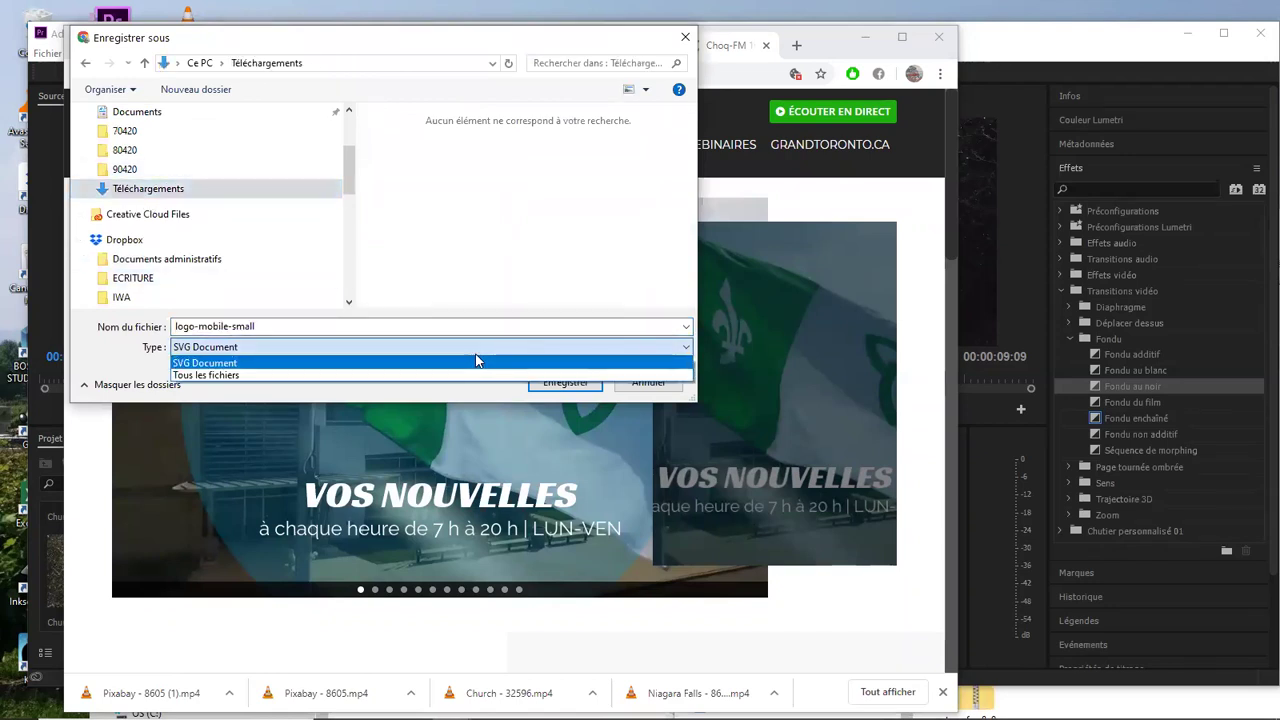
click(650, 390)
click(649, 384)
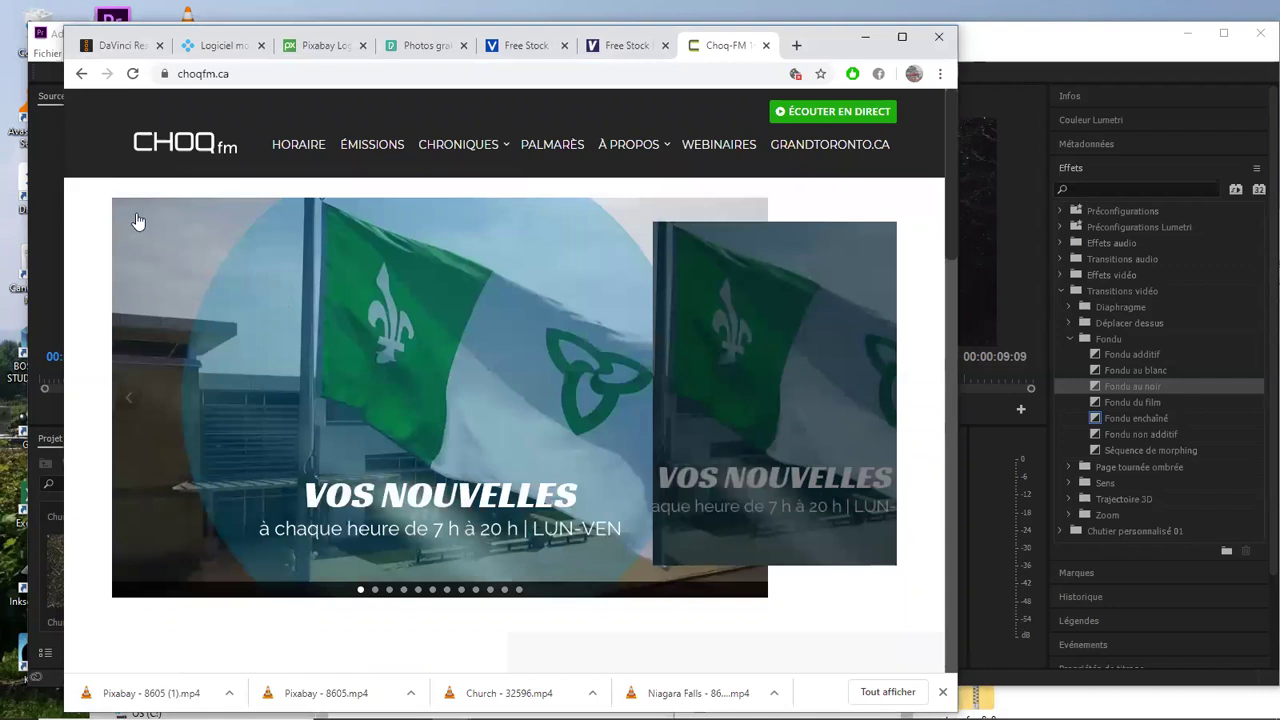
click(130, 74)
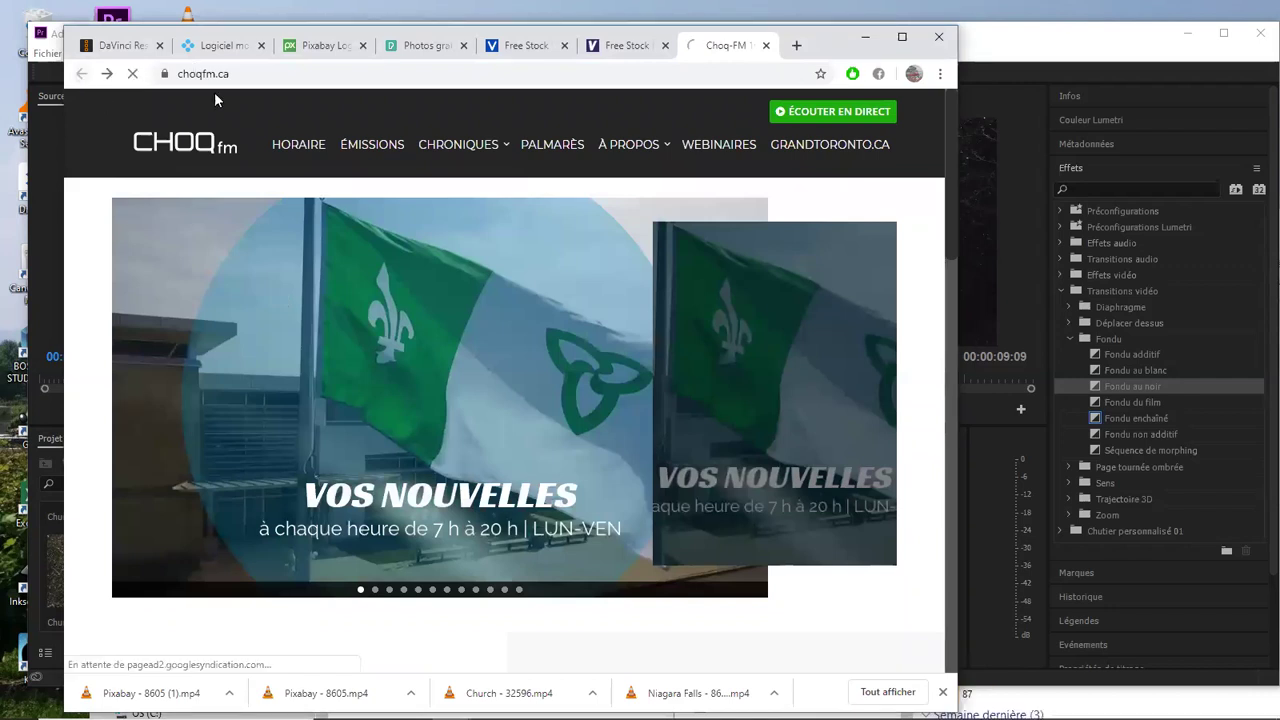
Search Google Images for "choq fm"
key(alt+Home)
click(220, 74)
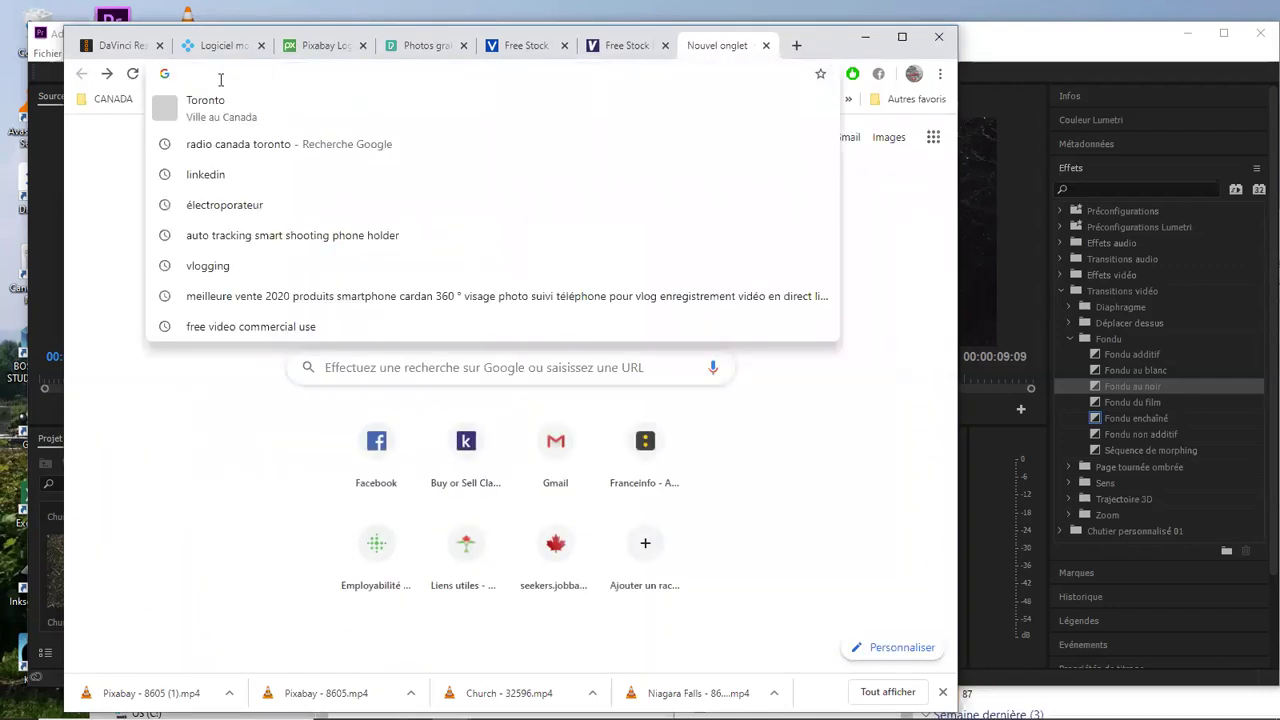
text(choq fm)
key(Return)
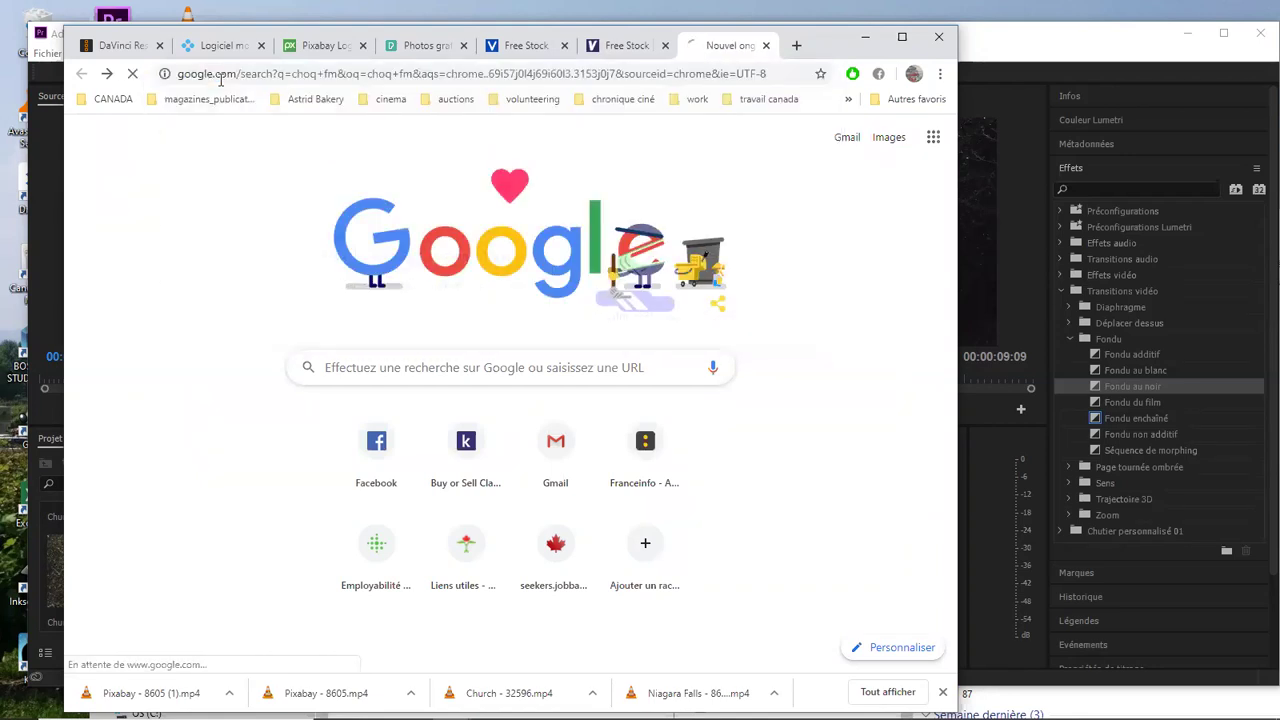
click(296, 172)
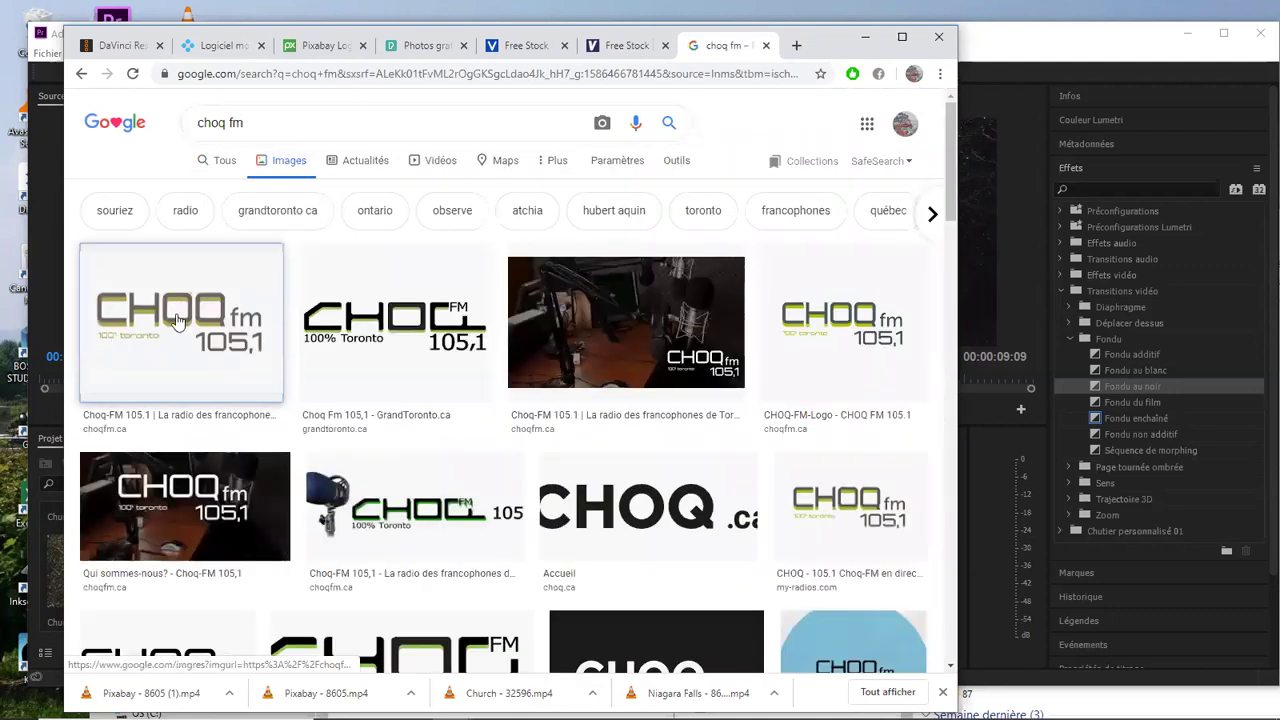
Save the choqfm.ca logo image from the first result as the JPEG CHOQ-logo-blc in the Téléchargements folder
click(176, 320)
right_click(691, 215)
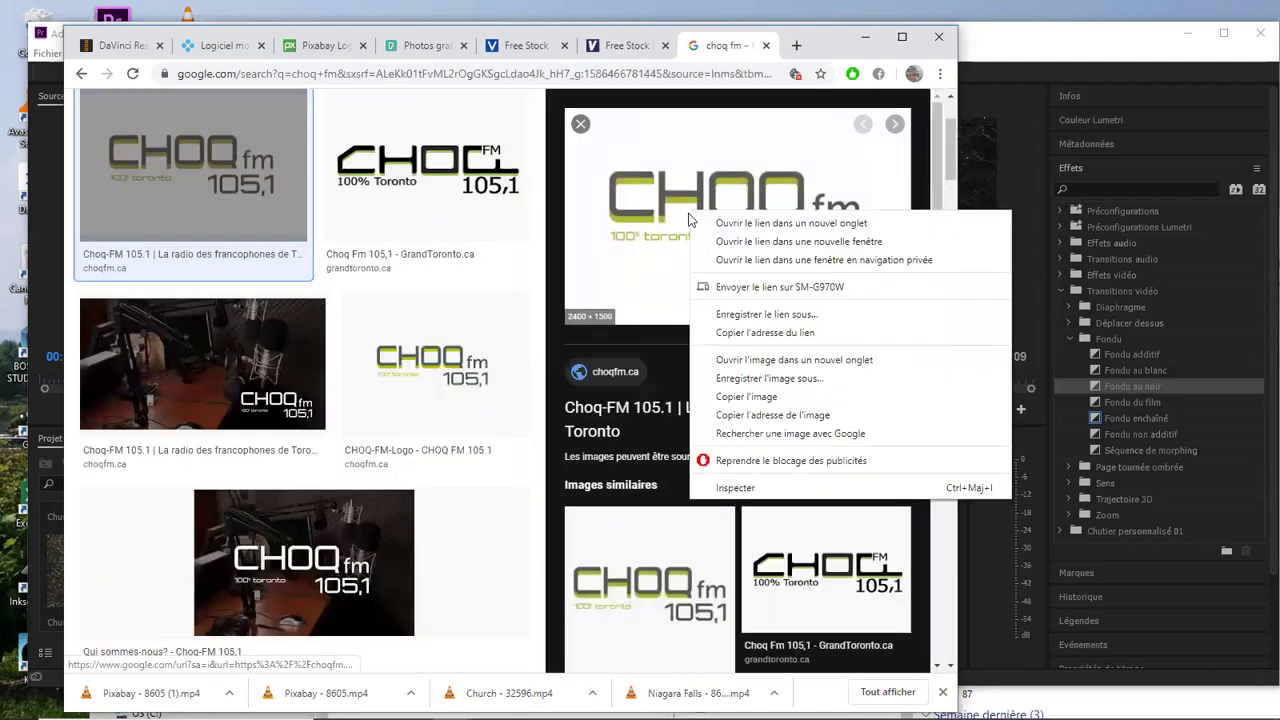
click(726, 380)
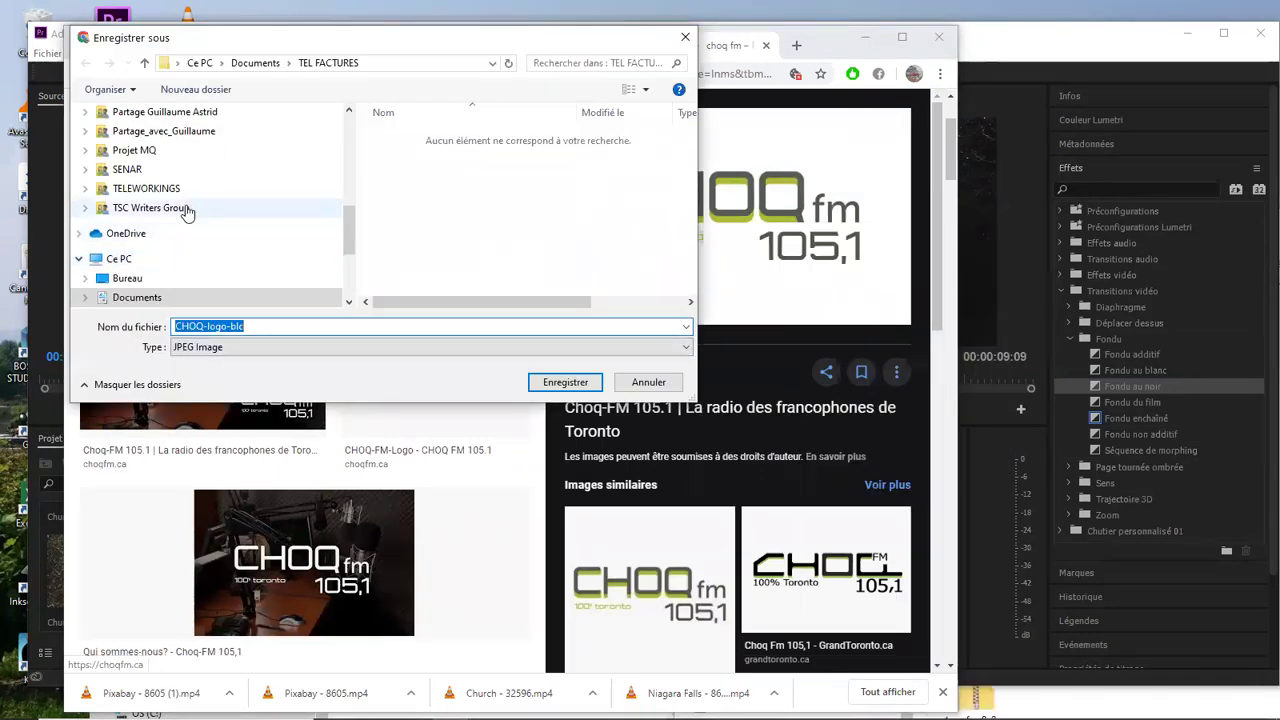
scroll(143, 204, up, 1)
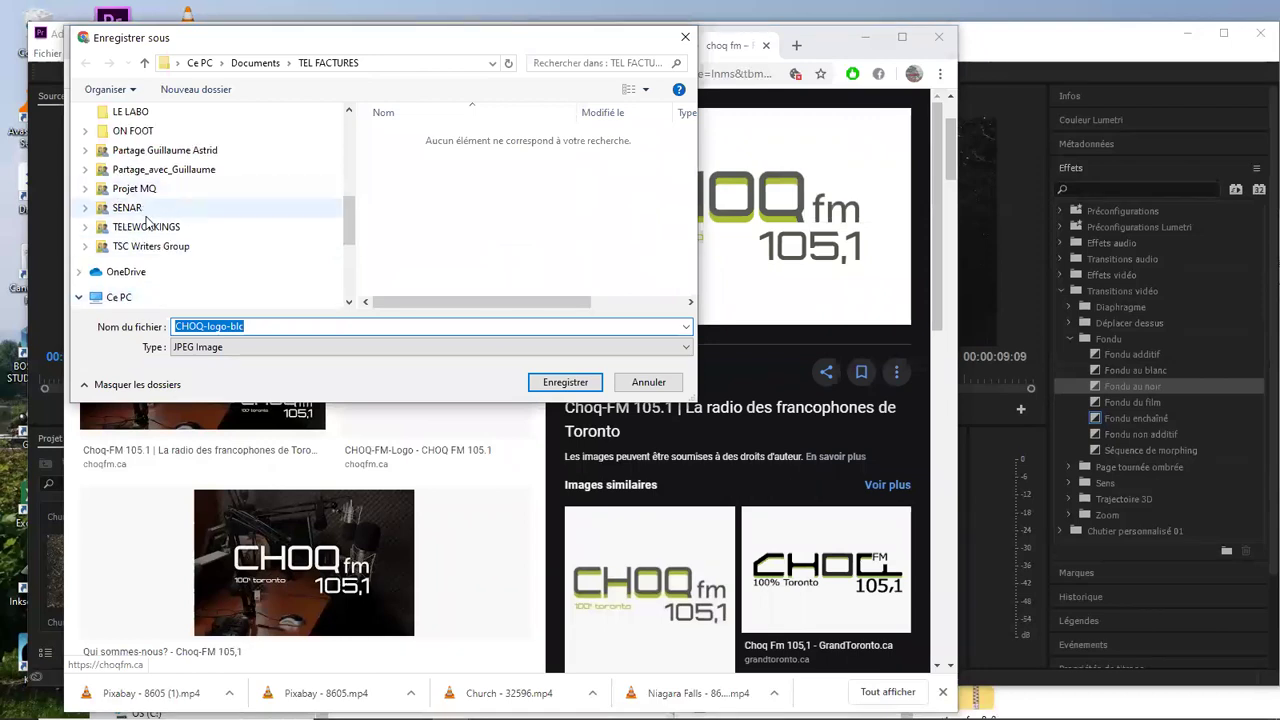
scroll(155, 224, down, 1)
scroll(155, 238, up, 4)
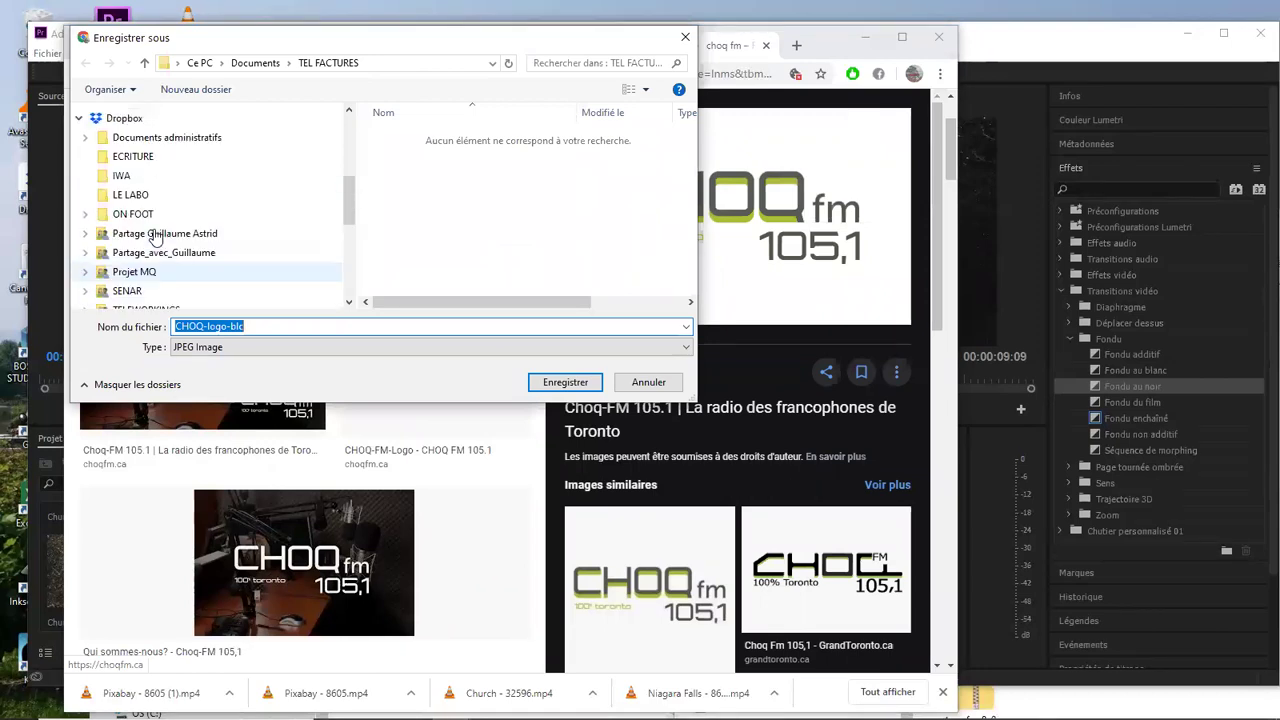
click(141, 158)
click(565, 382)
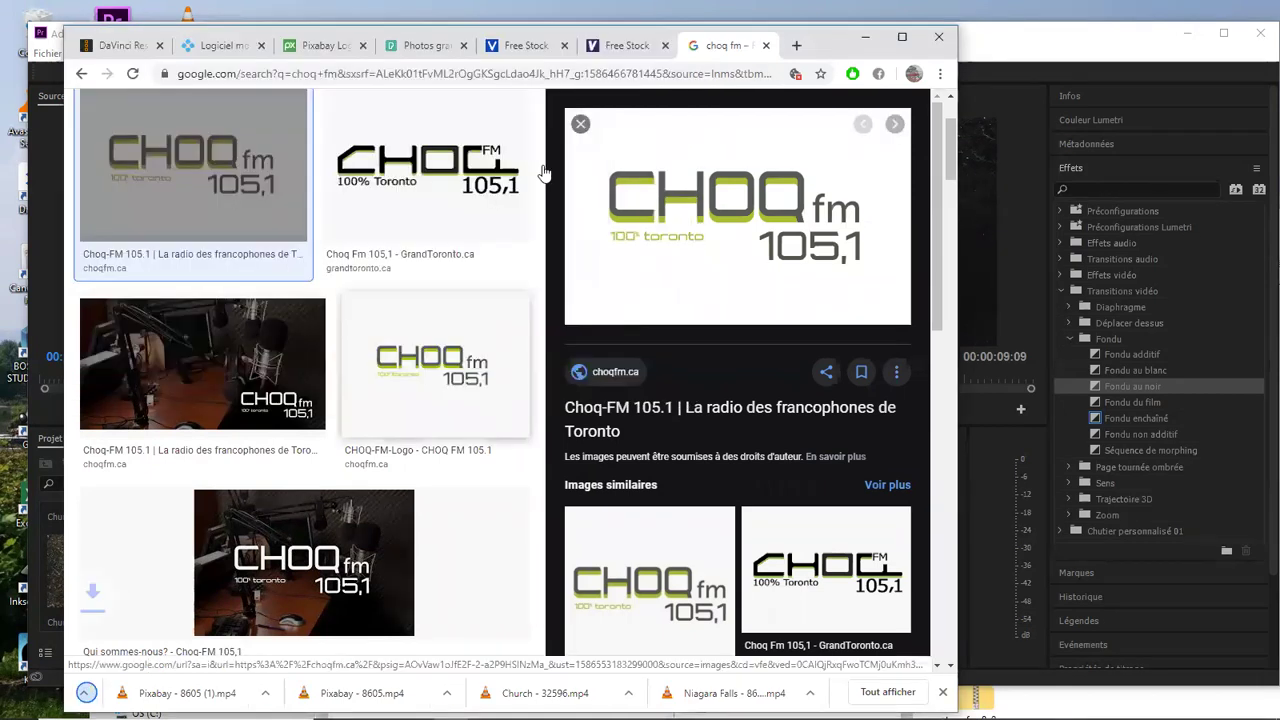
Close the choq fm image search and view the Pexels and Videvo sites before returning to Premiere Pro
click(766, 46)
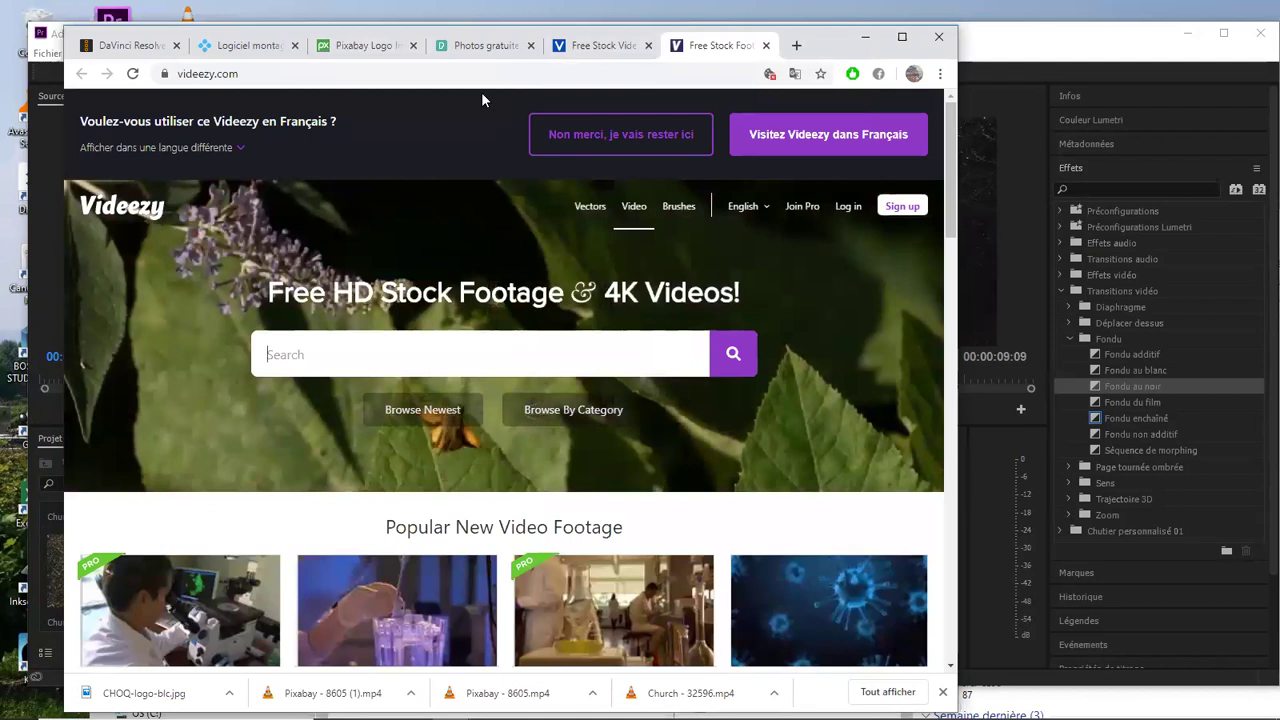
click(475, 50)
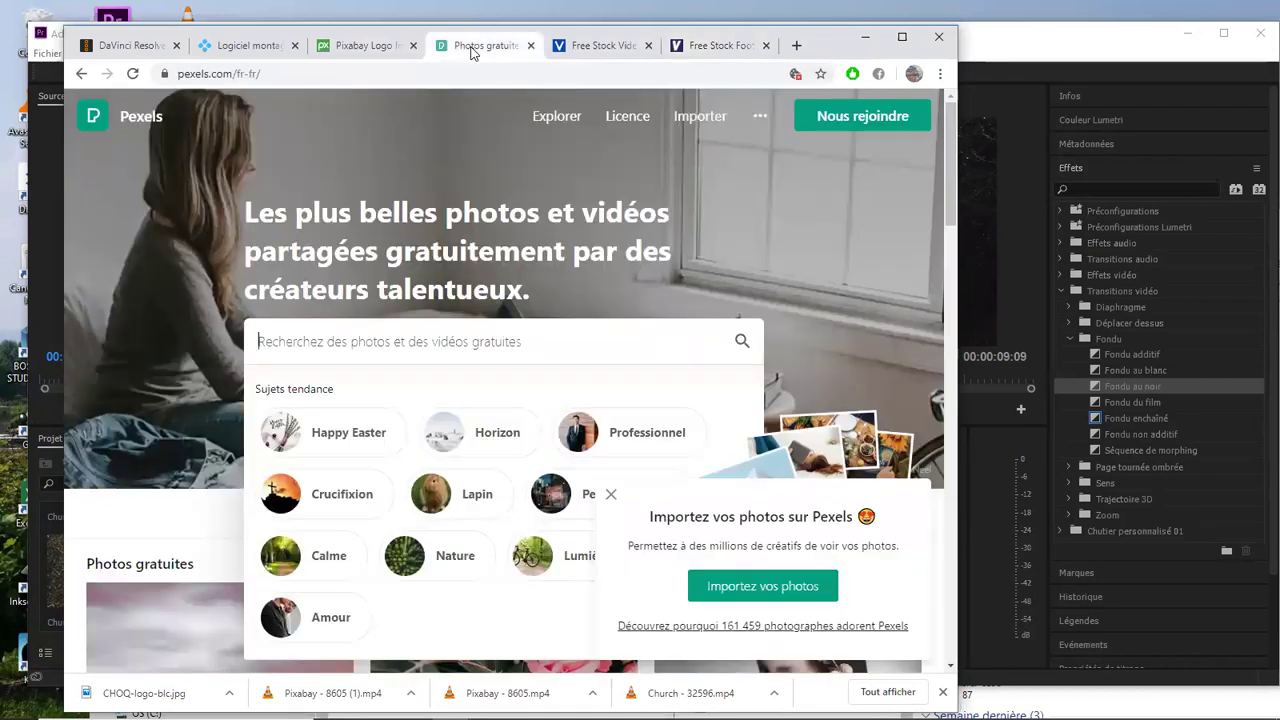
click(580, 48)
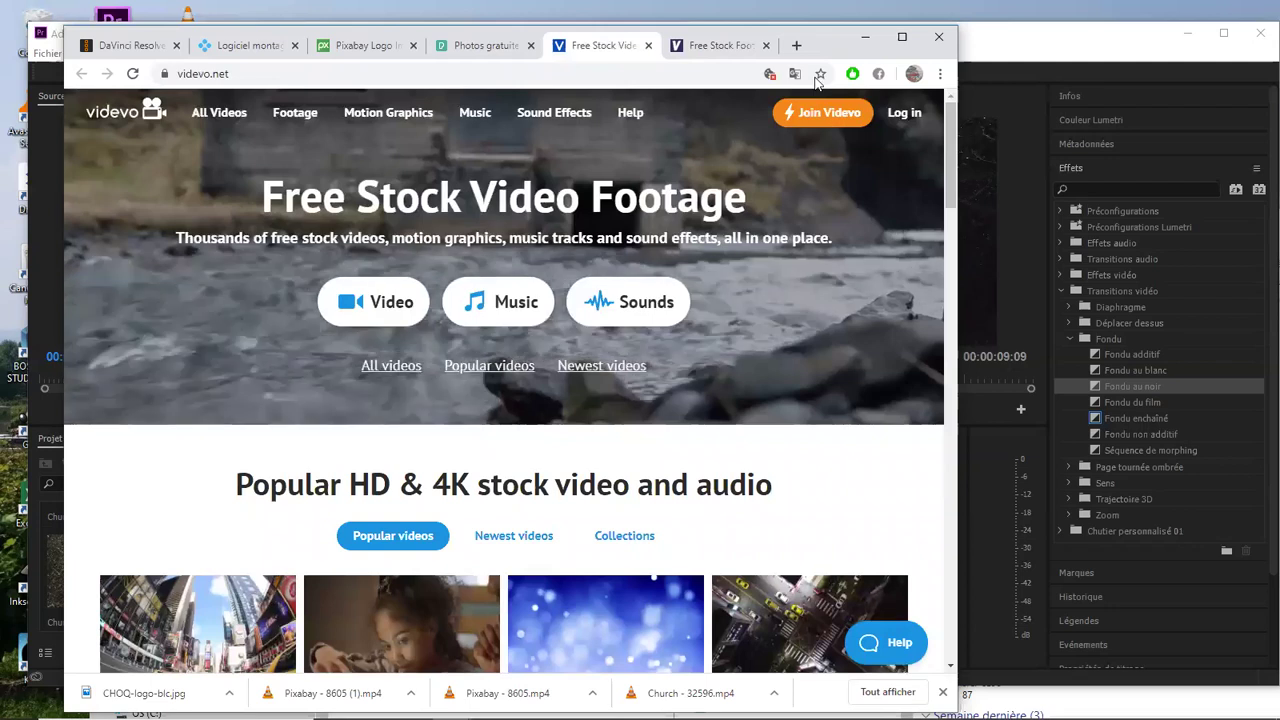
click(860, 40)
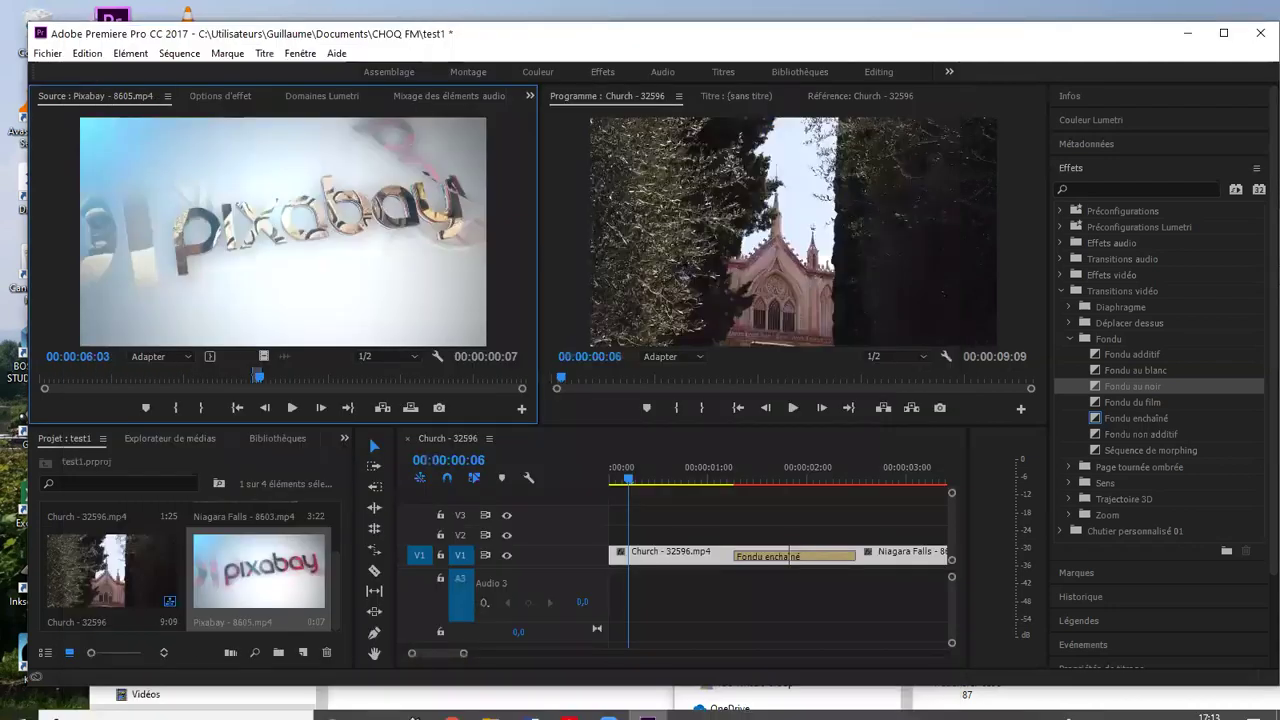
Try to import the CHOQ-logo-blc image from the Téléchargements folder into the test1 project
mouse_move(490, 704)
click(456, 657)
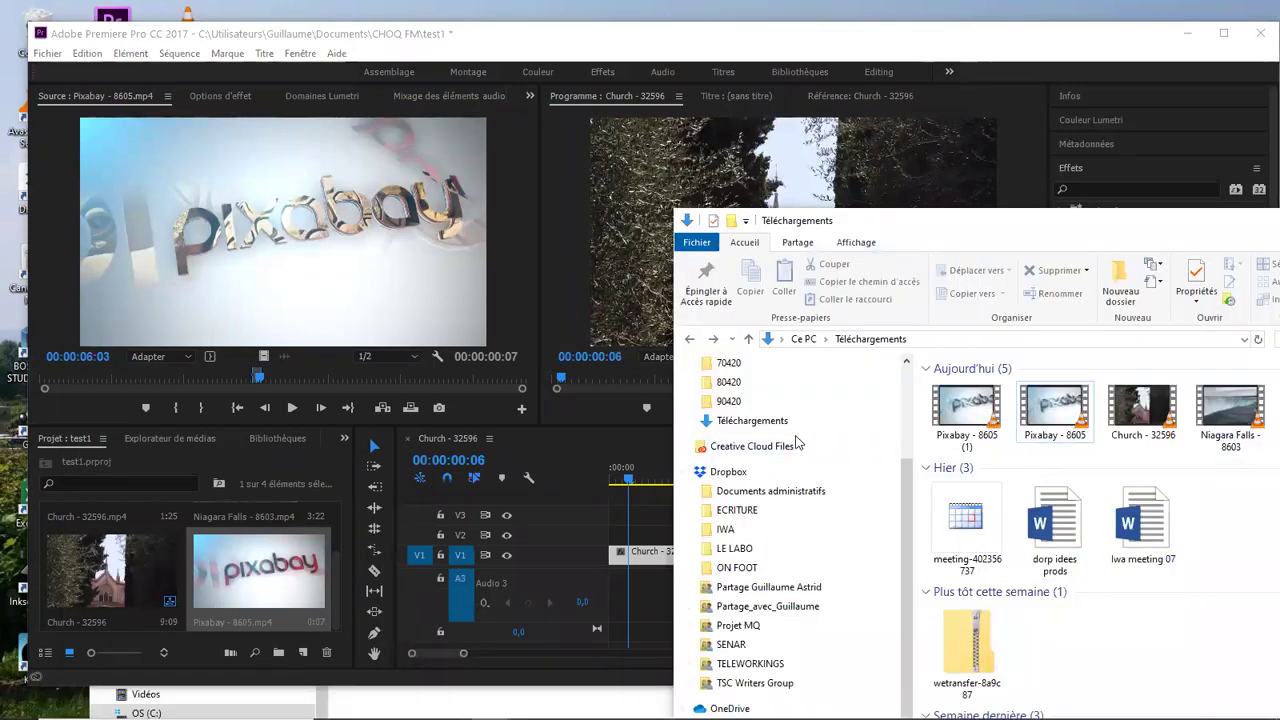
click(870, 339)
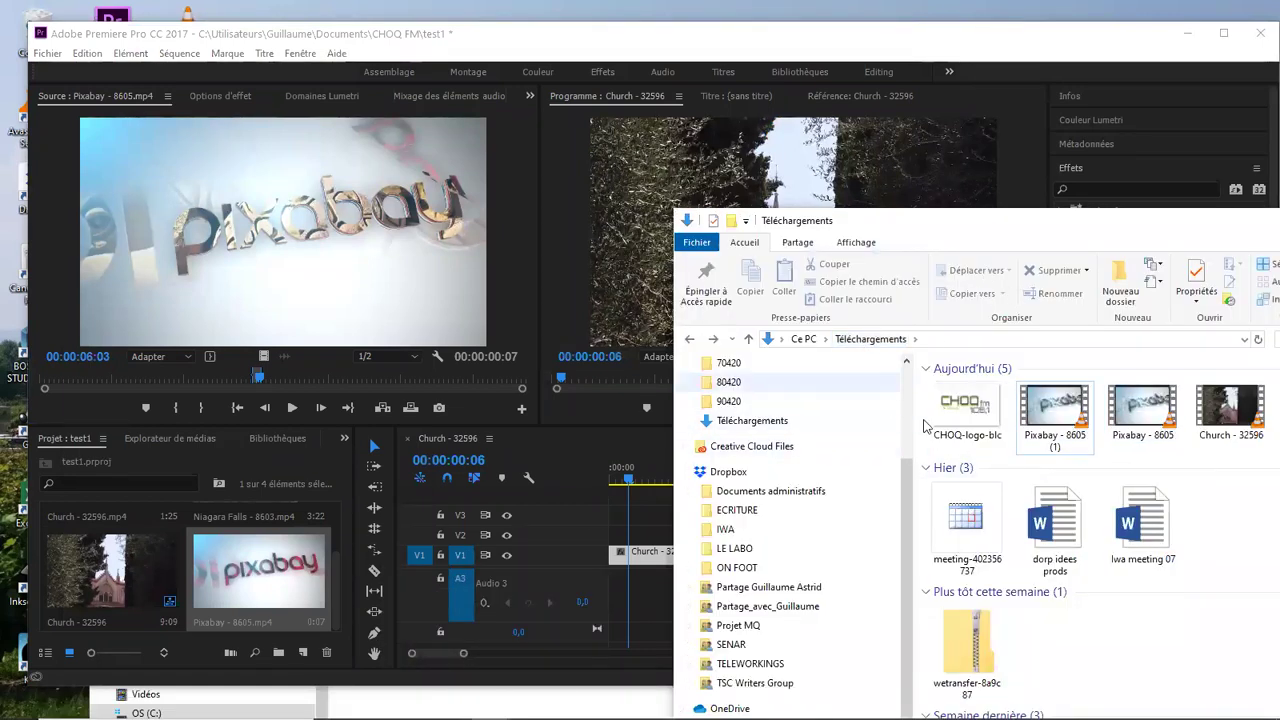
click(980, 400)
drag(962, 402, 205, 603)
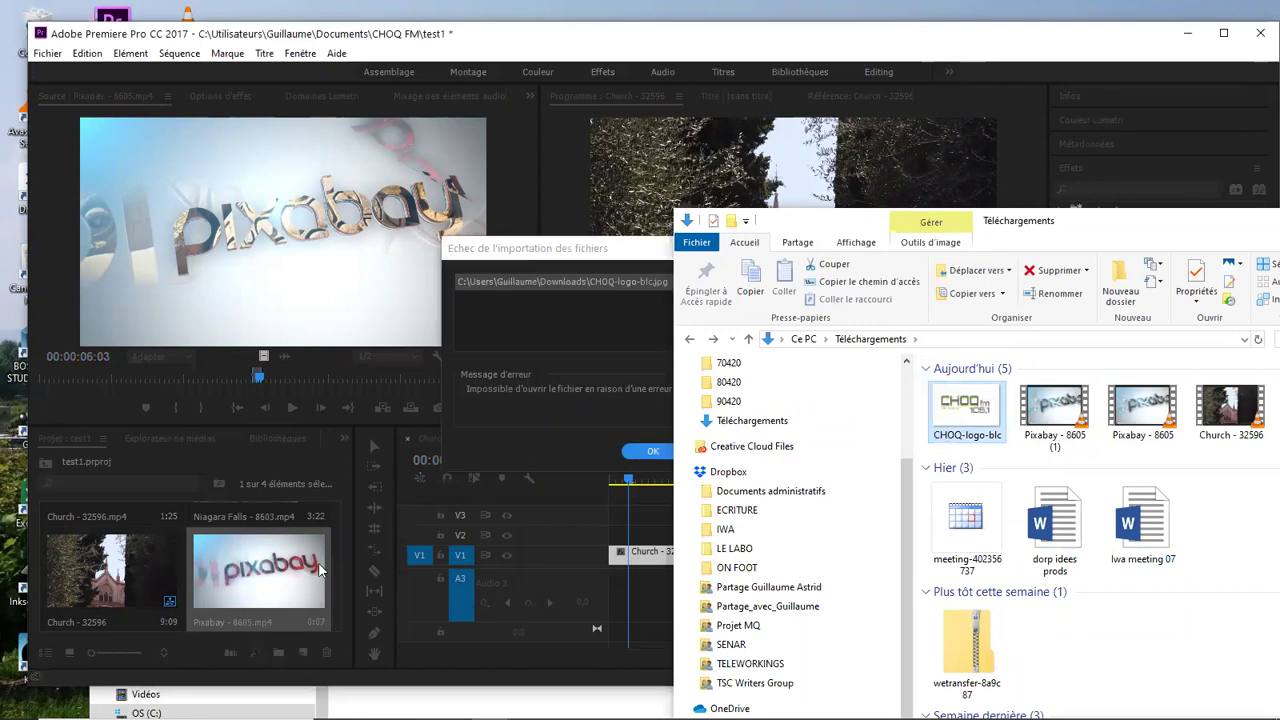
click(637, 453)
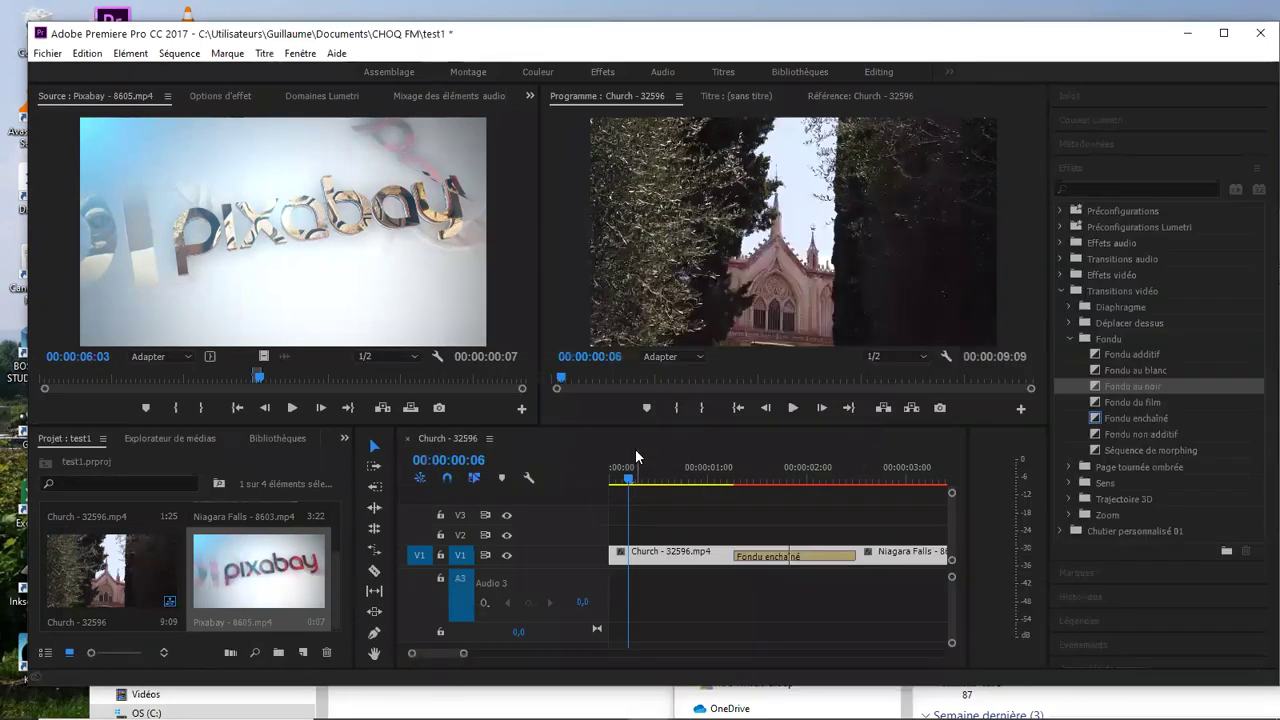
Try to rename CHOQ-logo-blc.jpg.crdownload to CHOQ-logo-blc.jpg in File Explorer, then close its window
mouse_move(490, 704)
click(528, 643)
click(453, 316)
click(452, 314)
click(452, 312)
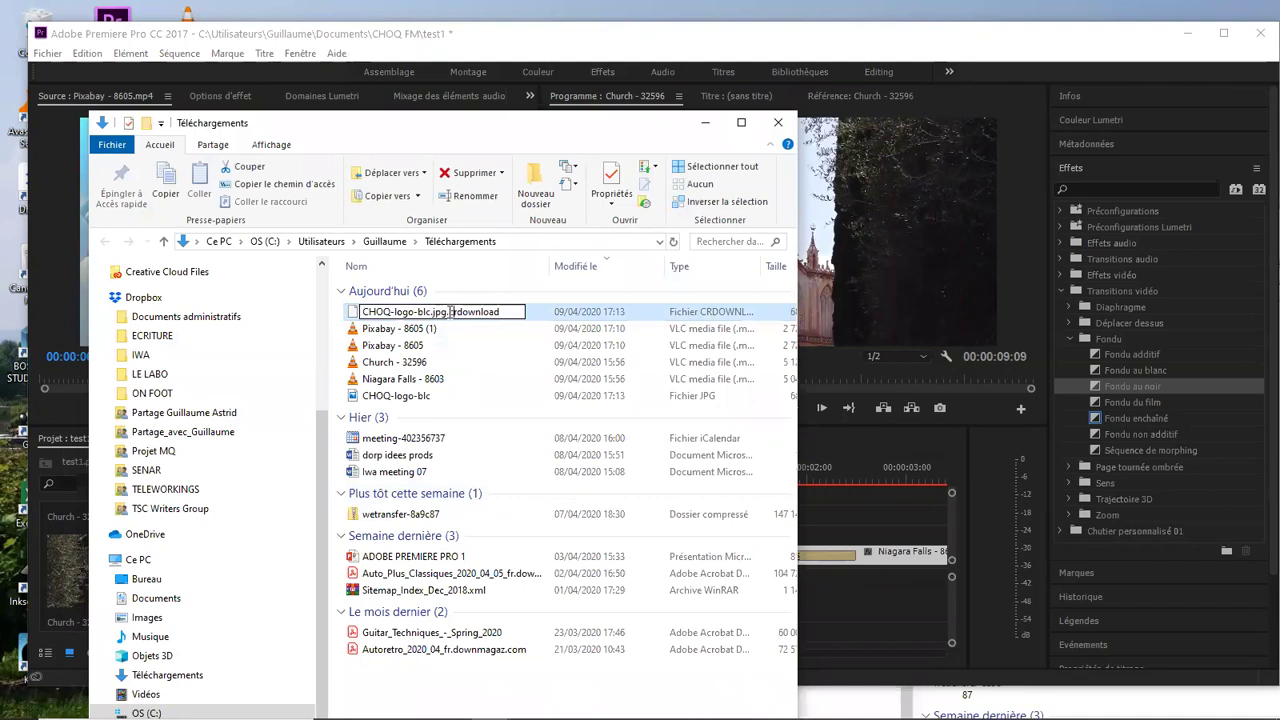
key(Delete)
key(Delete)
key(Delete)
key(Delete)
key(Delete)
key(Delete)
key(Delete)
key(Delete)
key(Delete)
key(Delete)
key(Return)
click(710, 374)
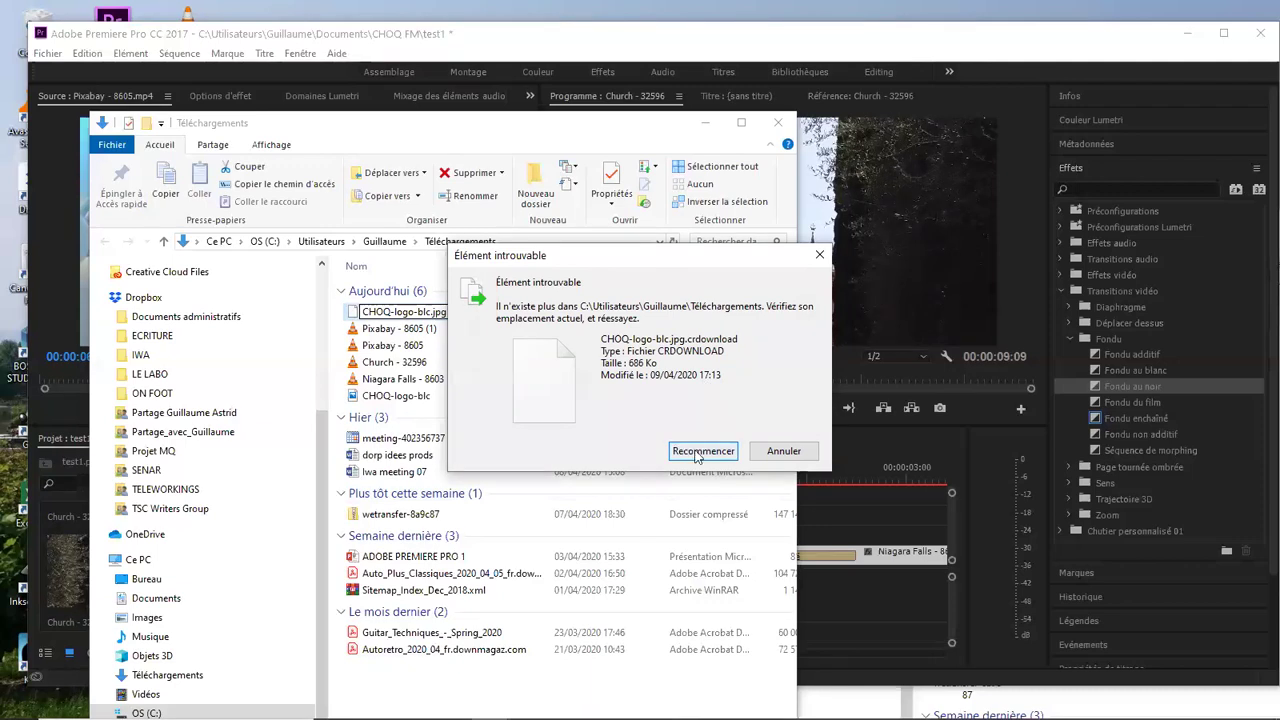
click(765, 452)
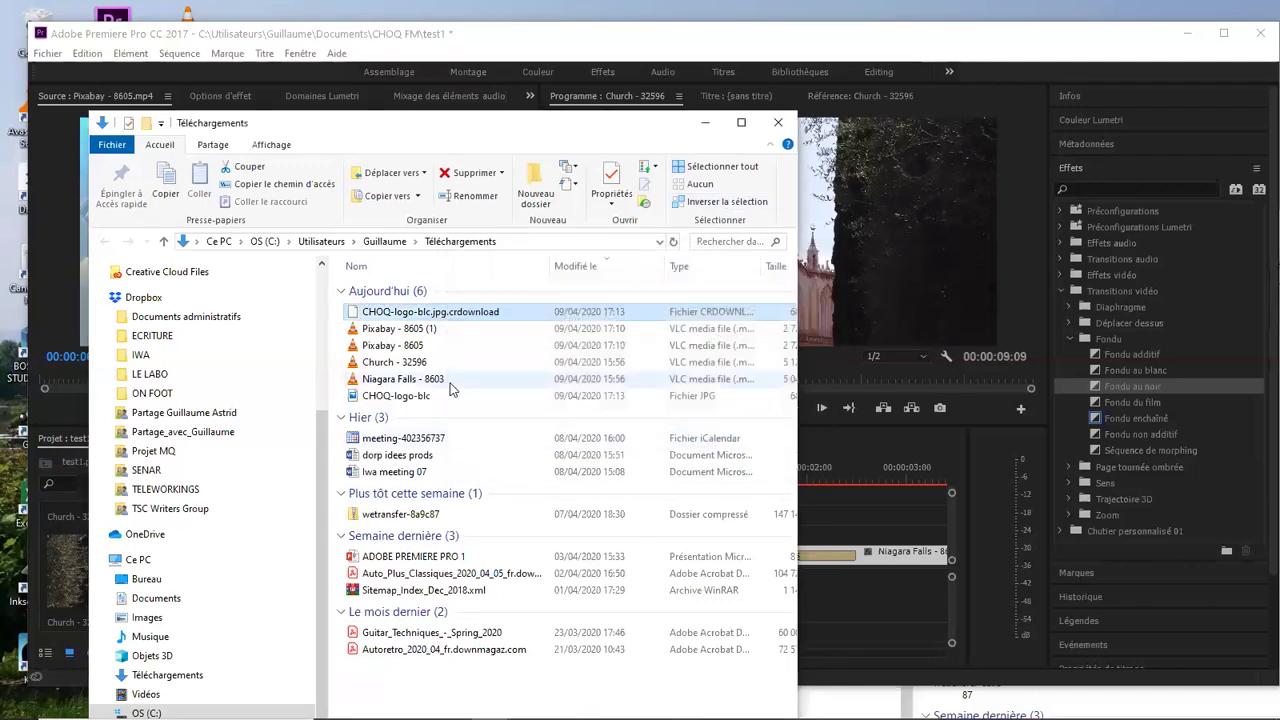
click(778, 122)
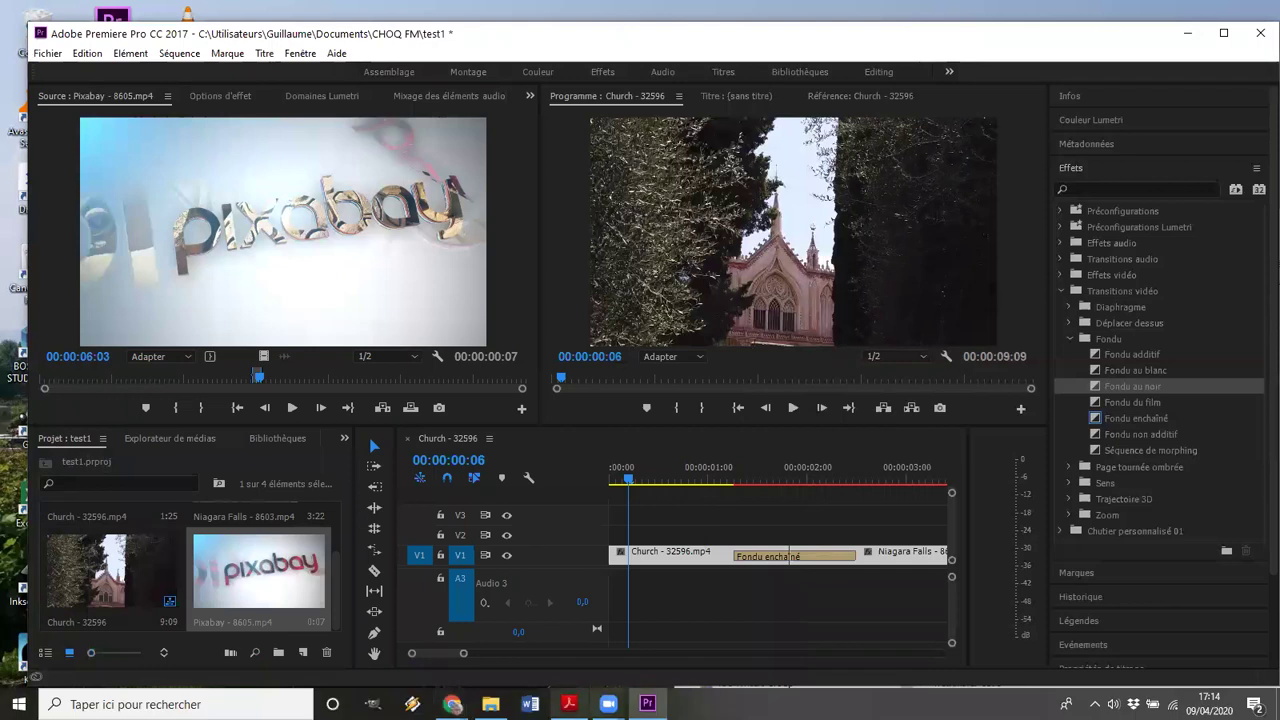
Retry importing CHOQ-logo-blc from the Téléchargements folder into the Premiere Pro project
mouse_move(453, 704)
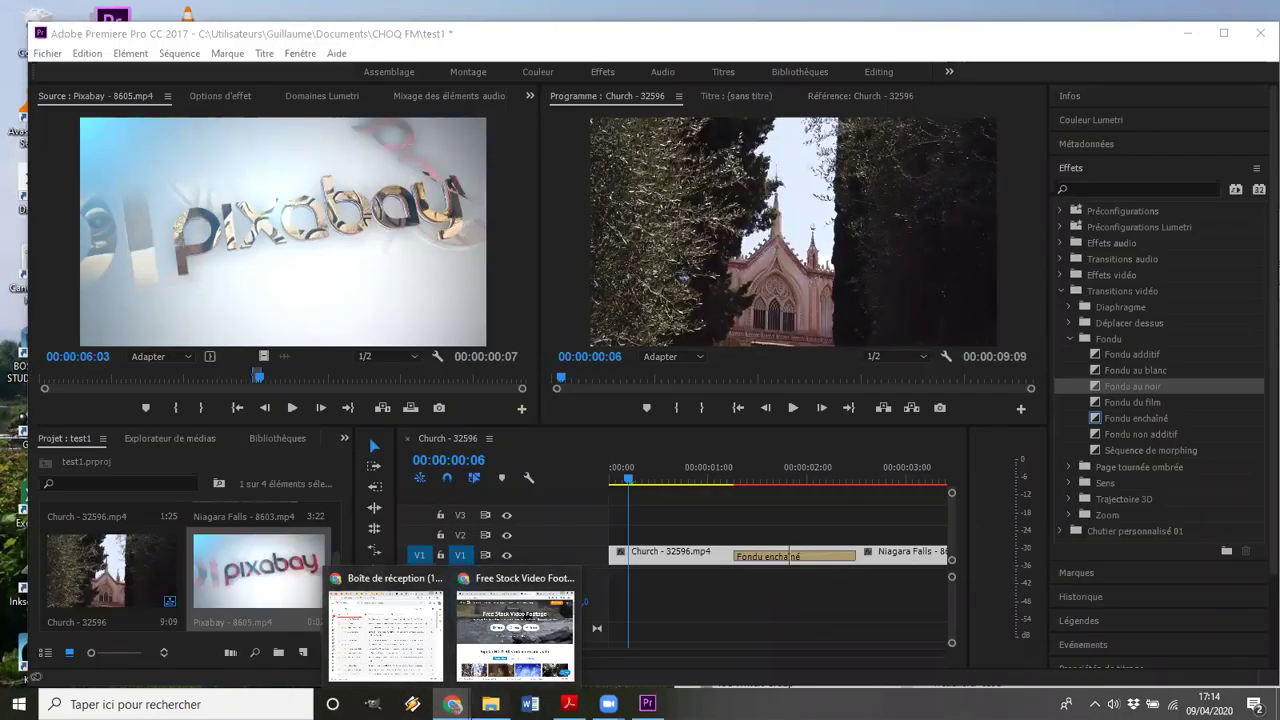
click(490, 704)
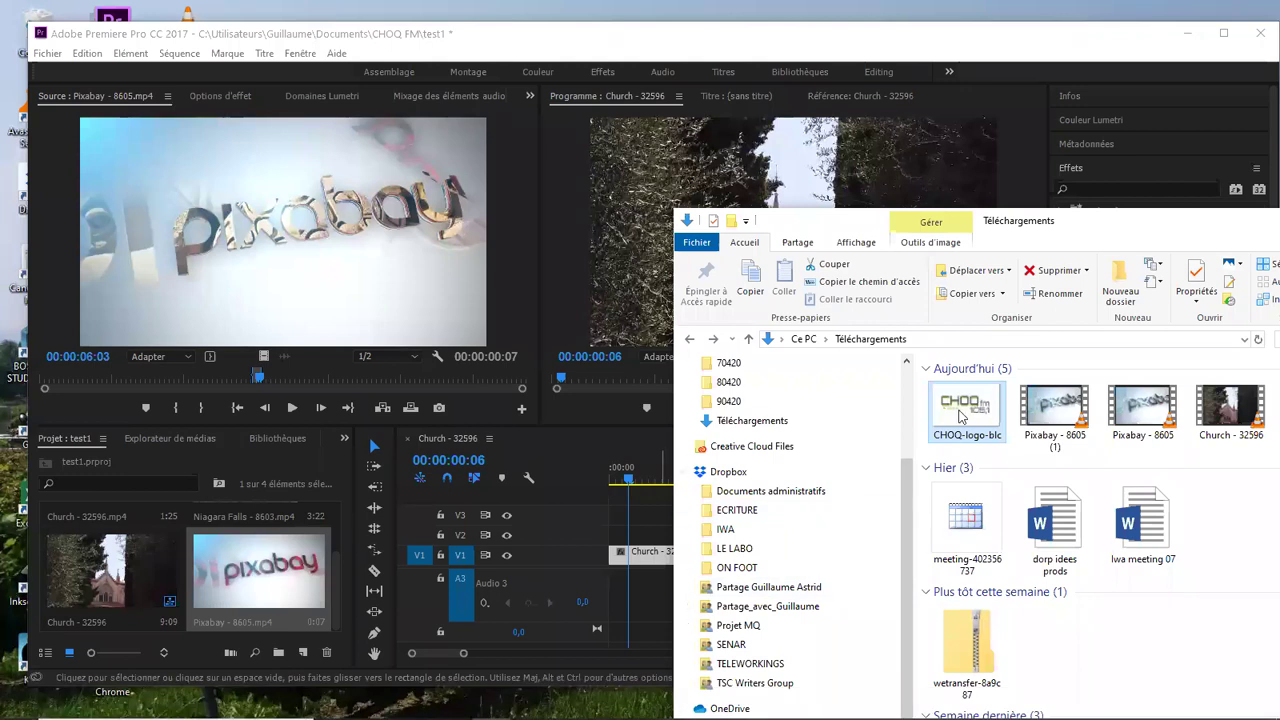
drag(970, 420, 313, 572)
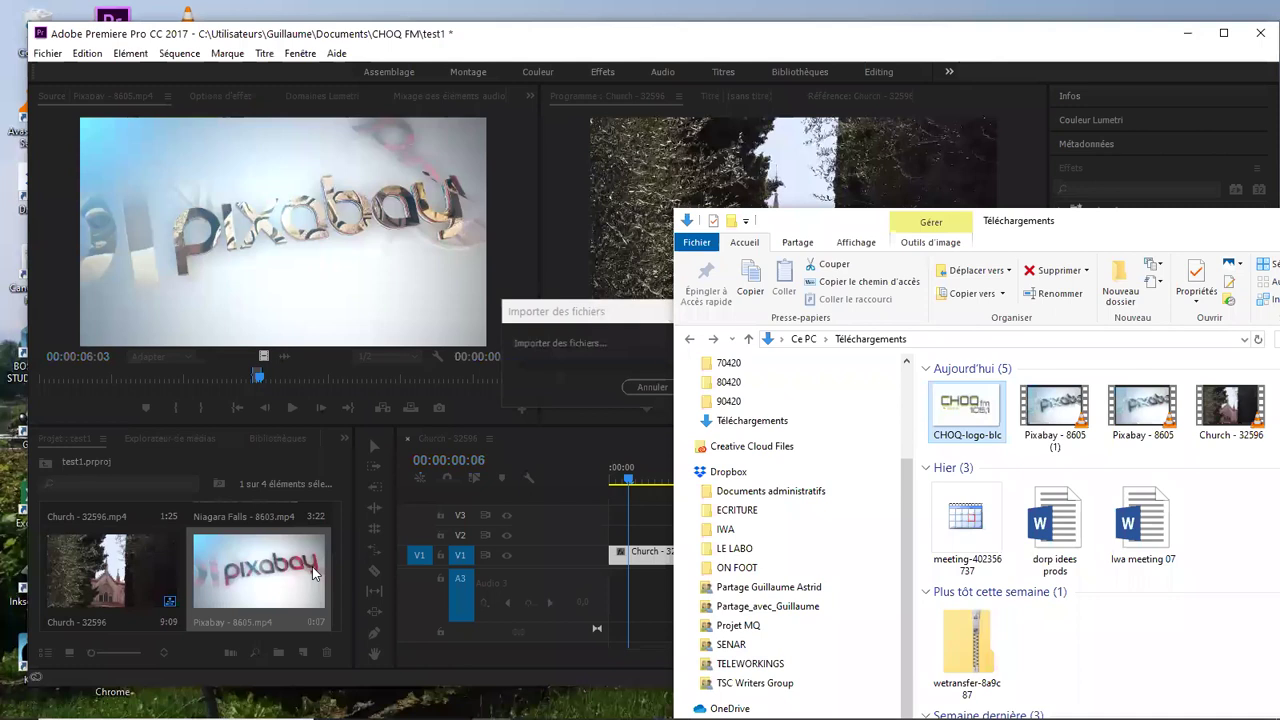
click(529, 426)
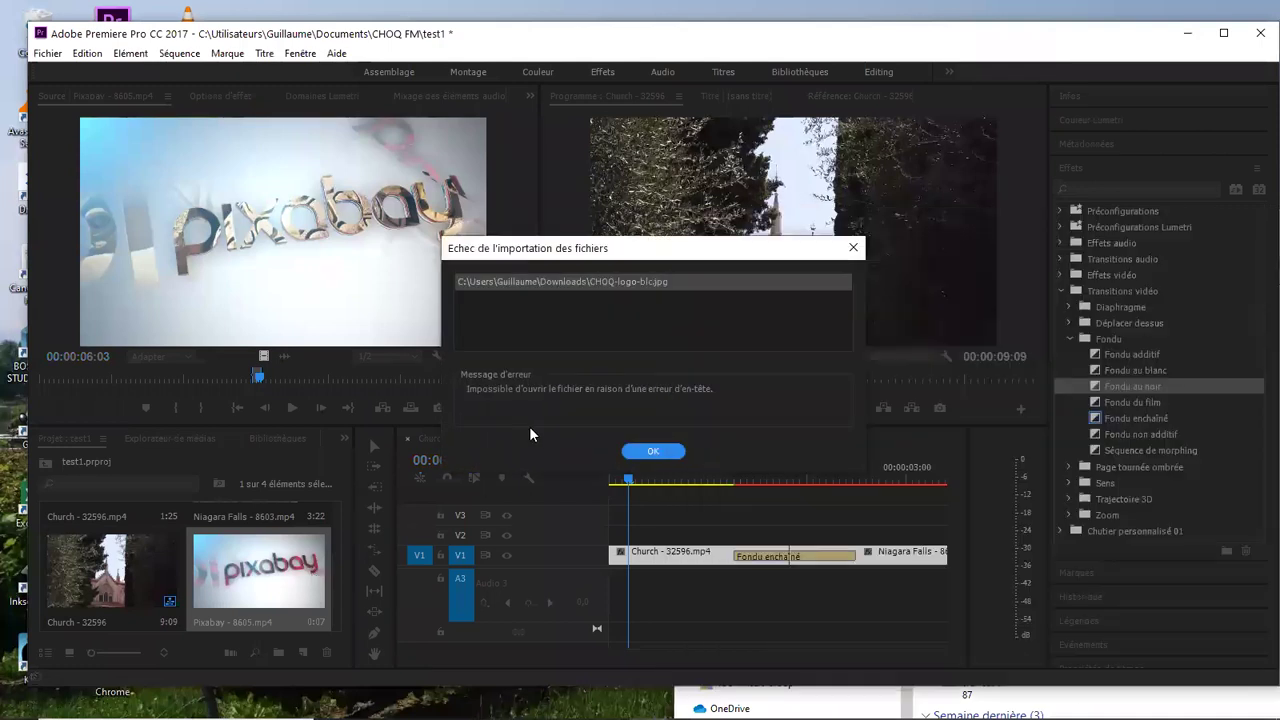
click(650, 451)
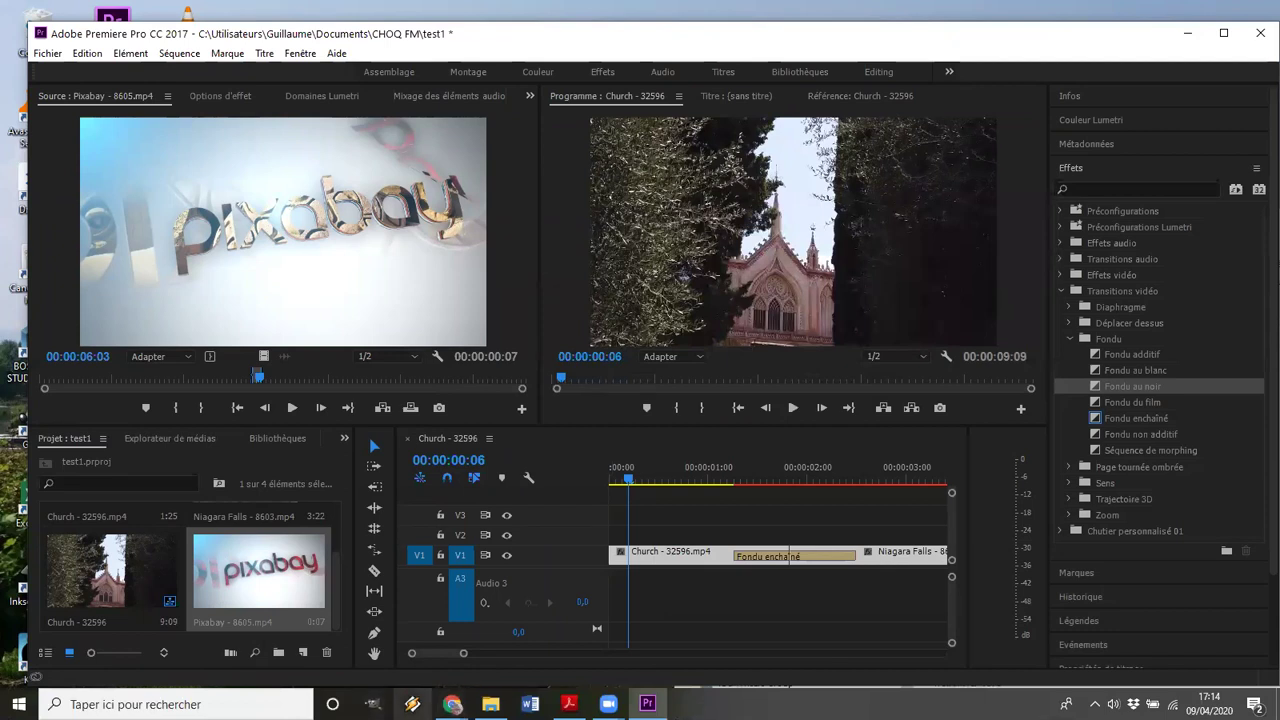
Switch to Chrome and search Google Images for "logo" in a new tab
mouse_move(453, 704)
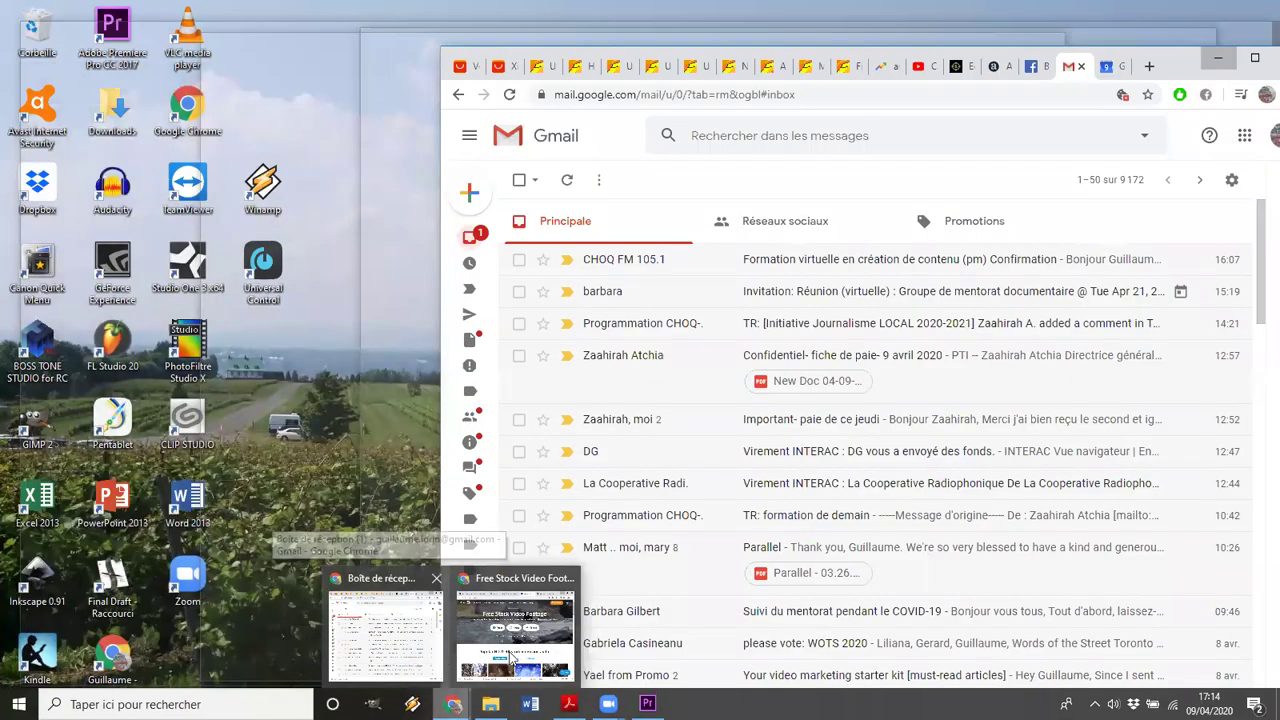
click(512, 657)
click(798, 46)
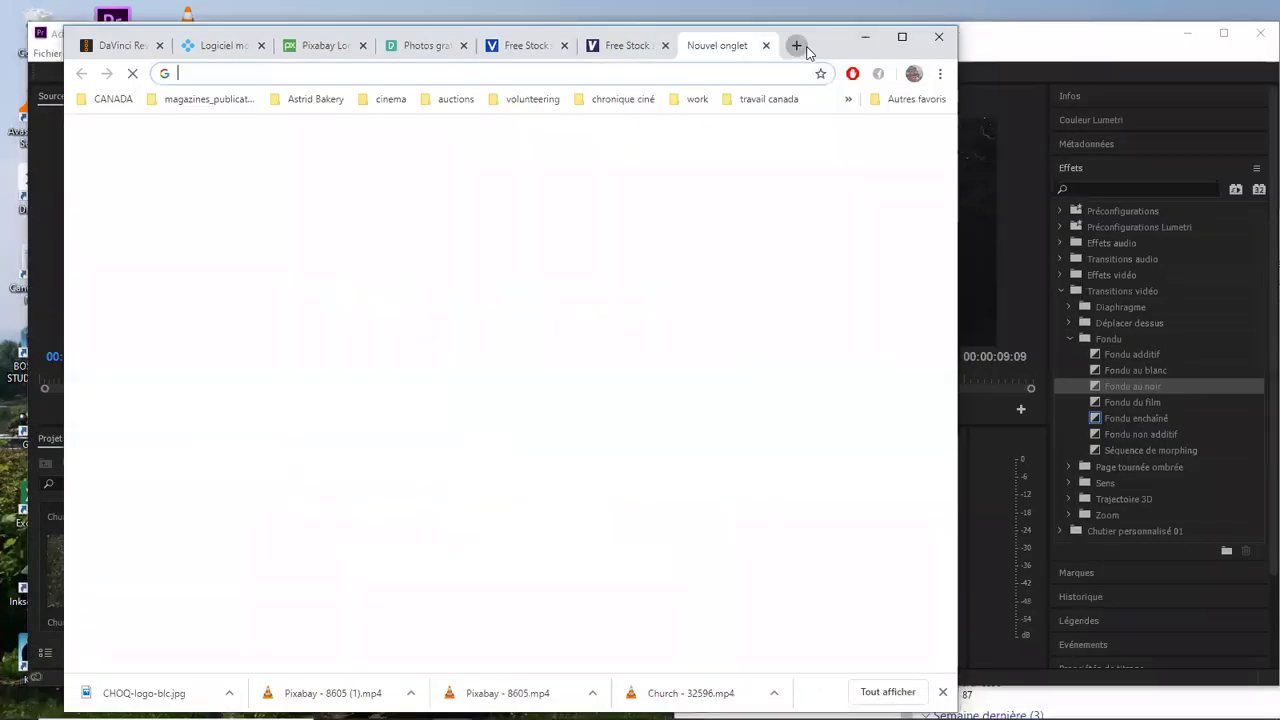
text(logo)
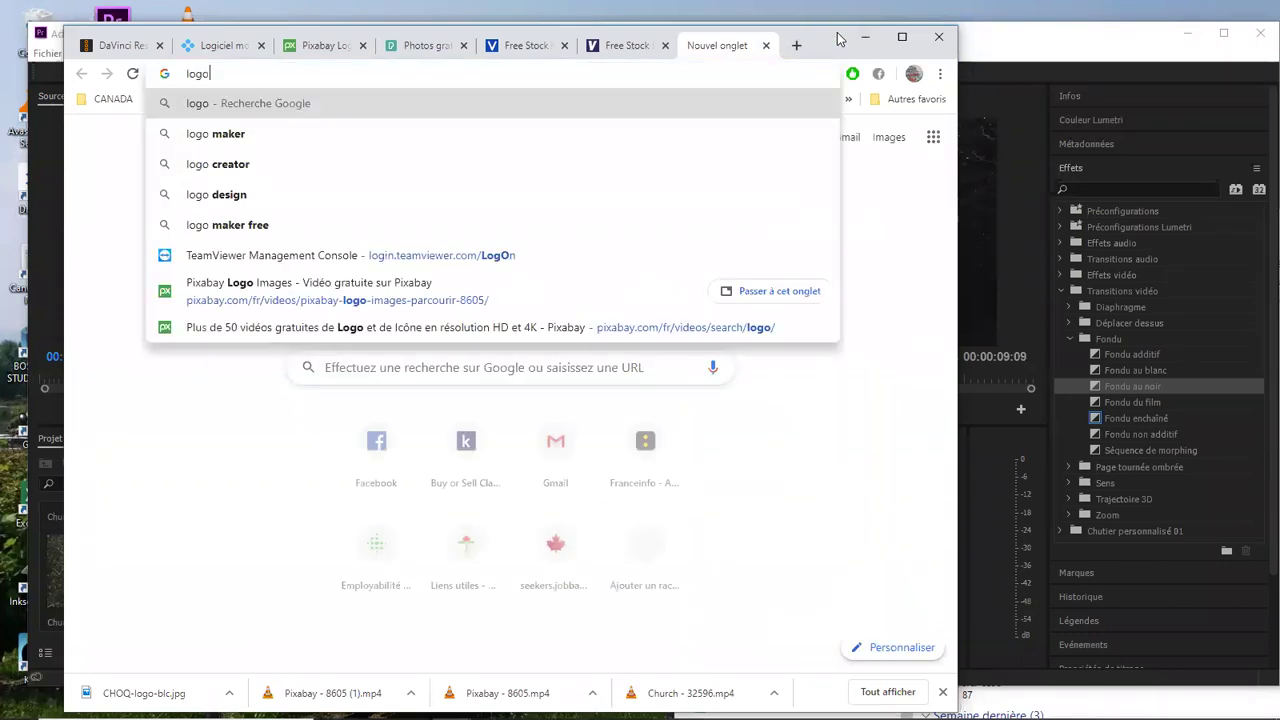
key(Return)
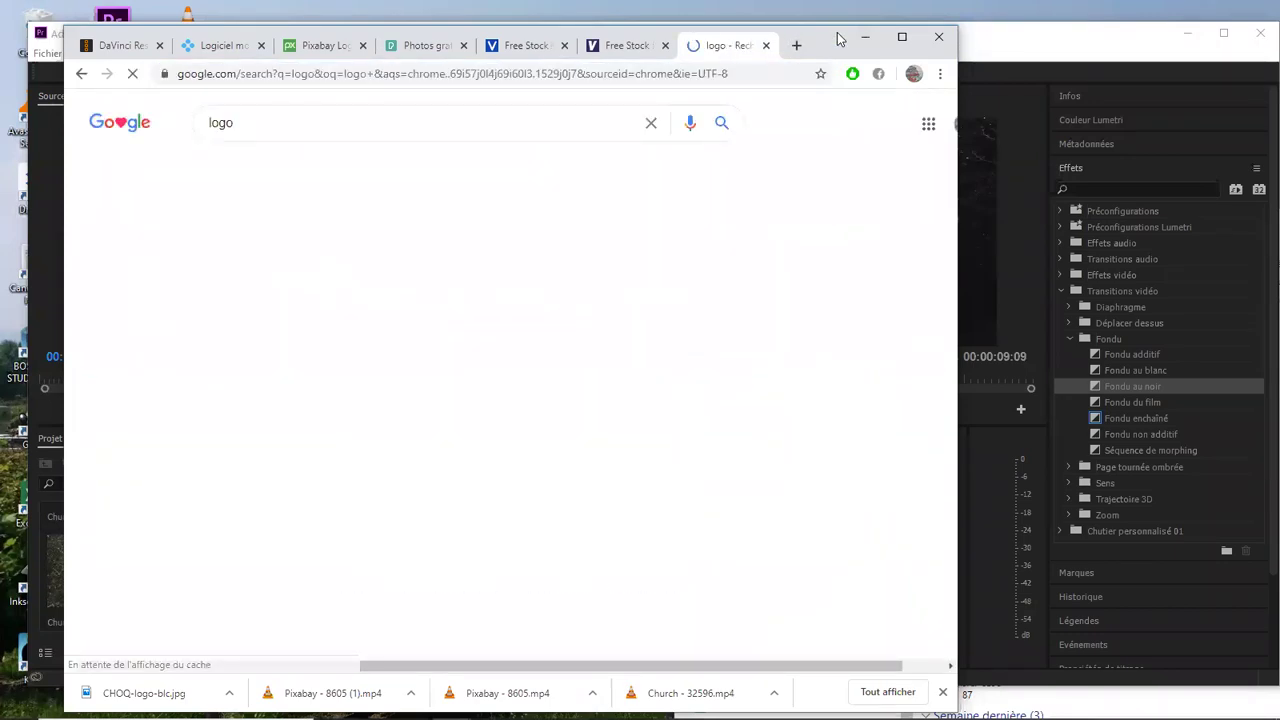
click(312, 171)
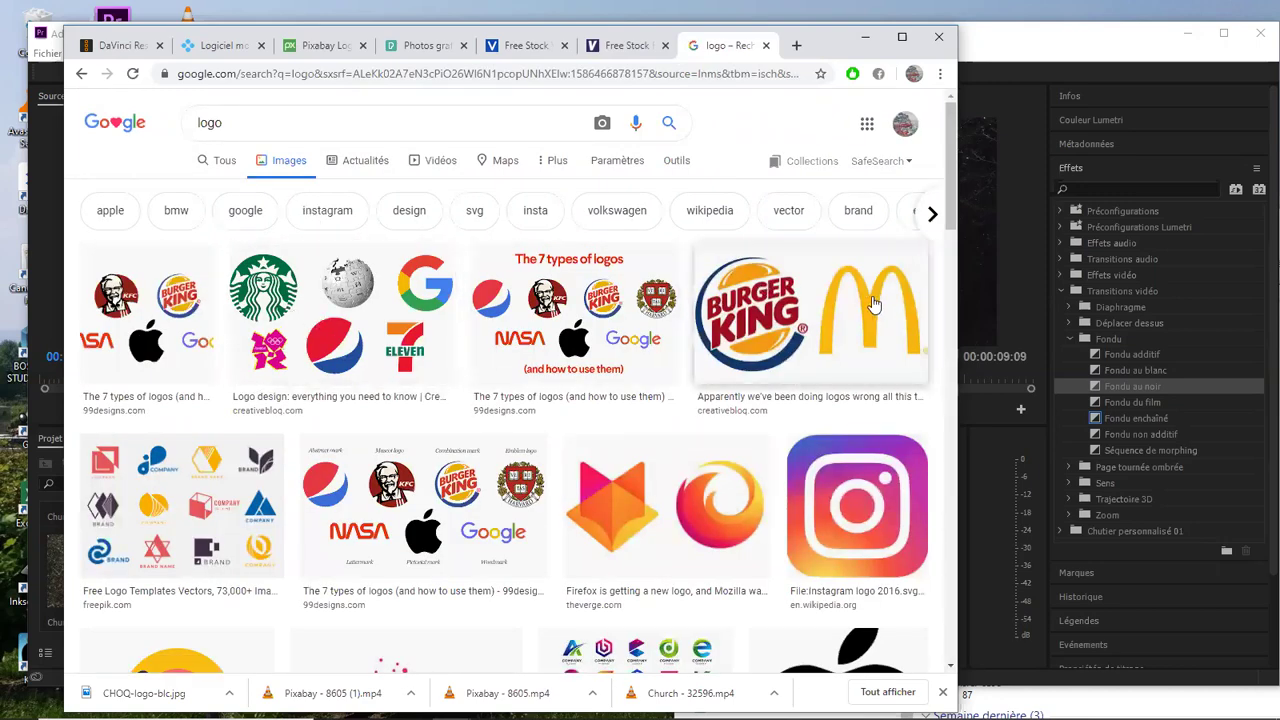
click(850, 500)
right_click(749, 268)
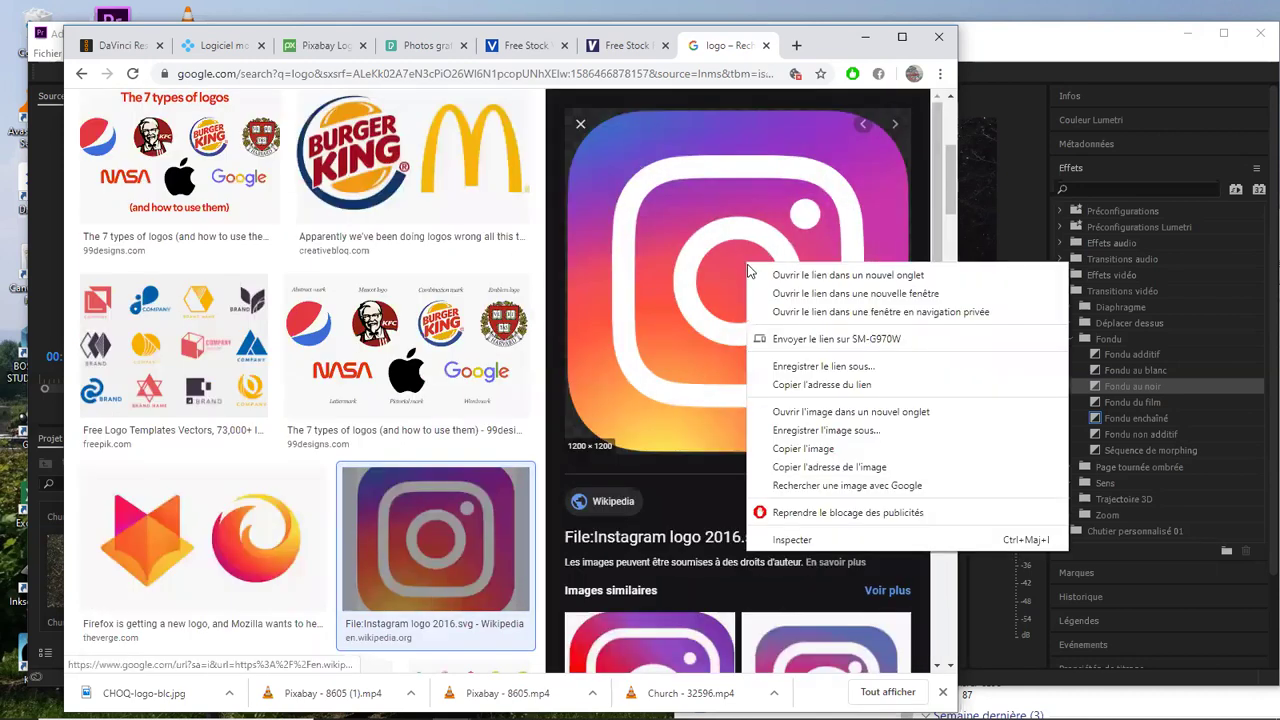
click(784, 433)
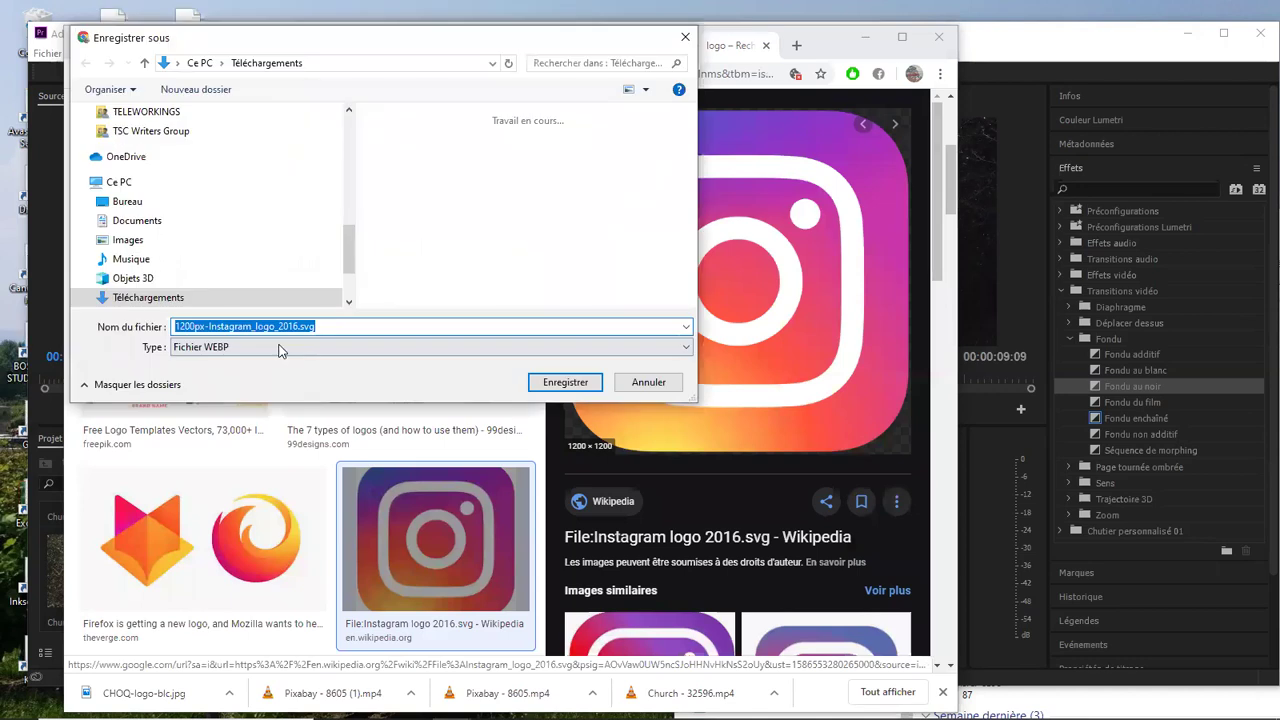
click(279, 347)
click(576, 372)
click(646, 382)
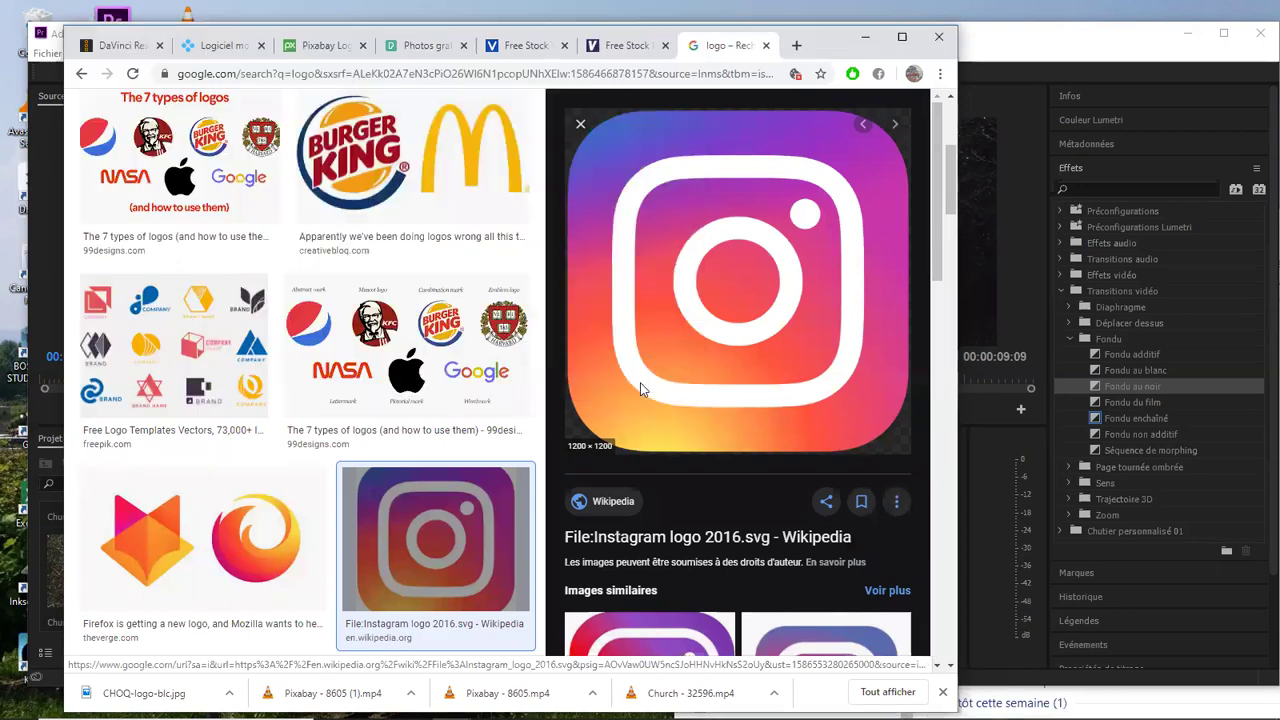
right_click(684, 336)
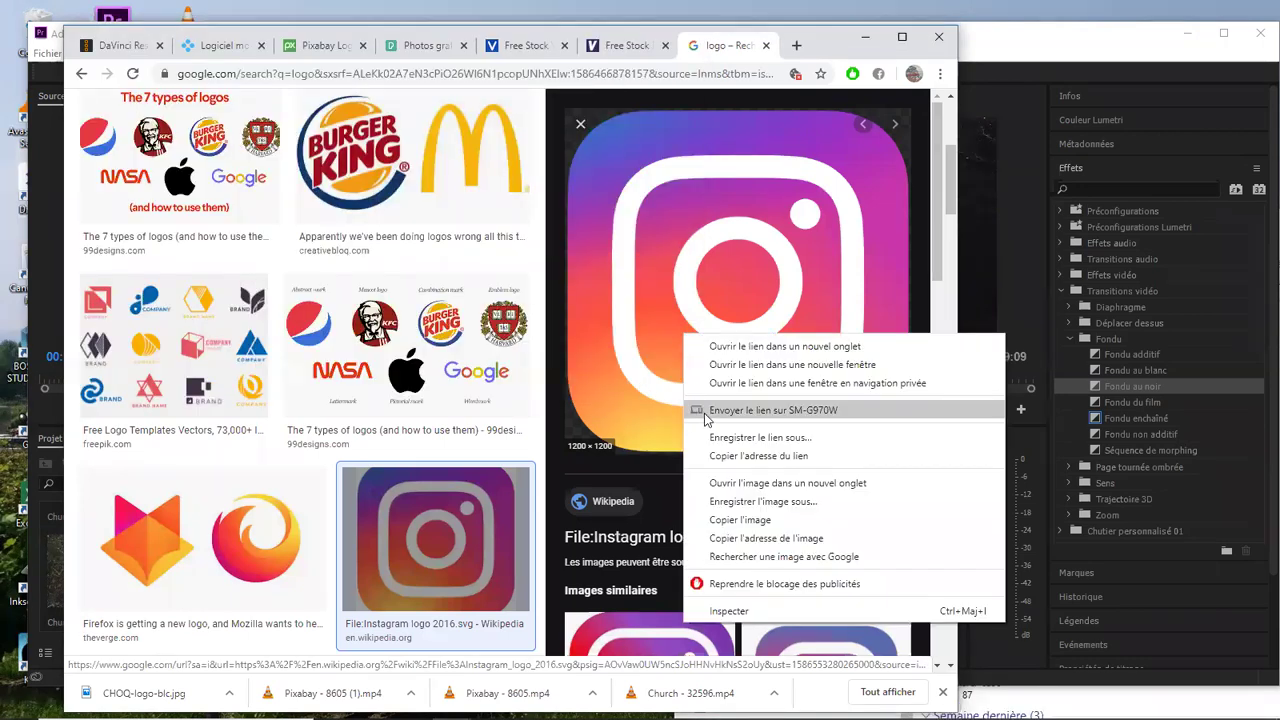
click(736, 500)
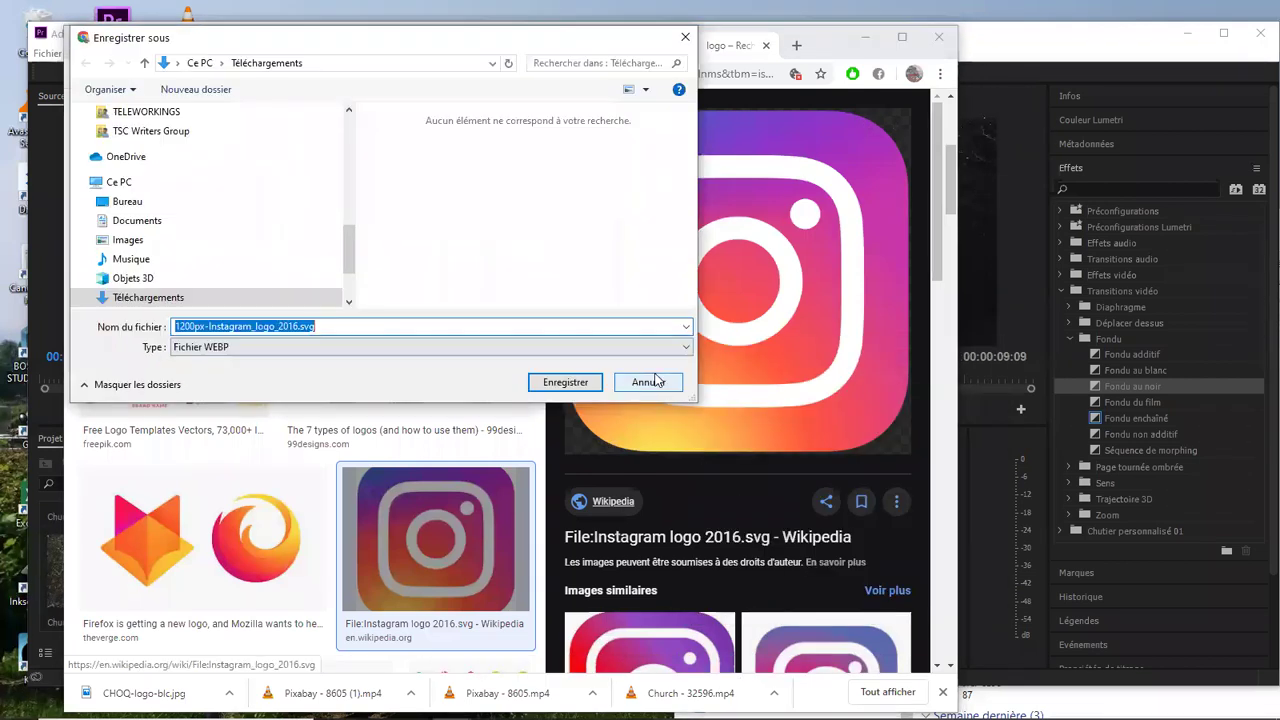
click(657, 381)
Find the black Apple logo in the image results and save it as a PNG image in the Téléchargements folder
scroll(340, 527, down, 3)
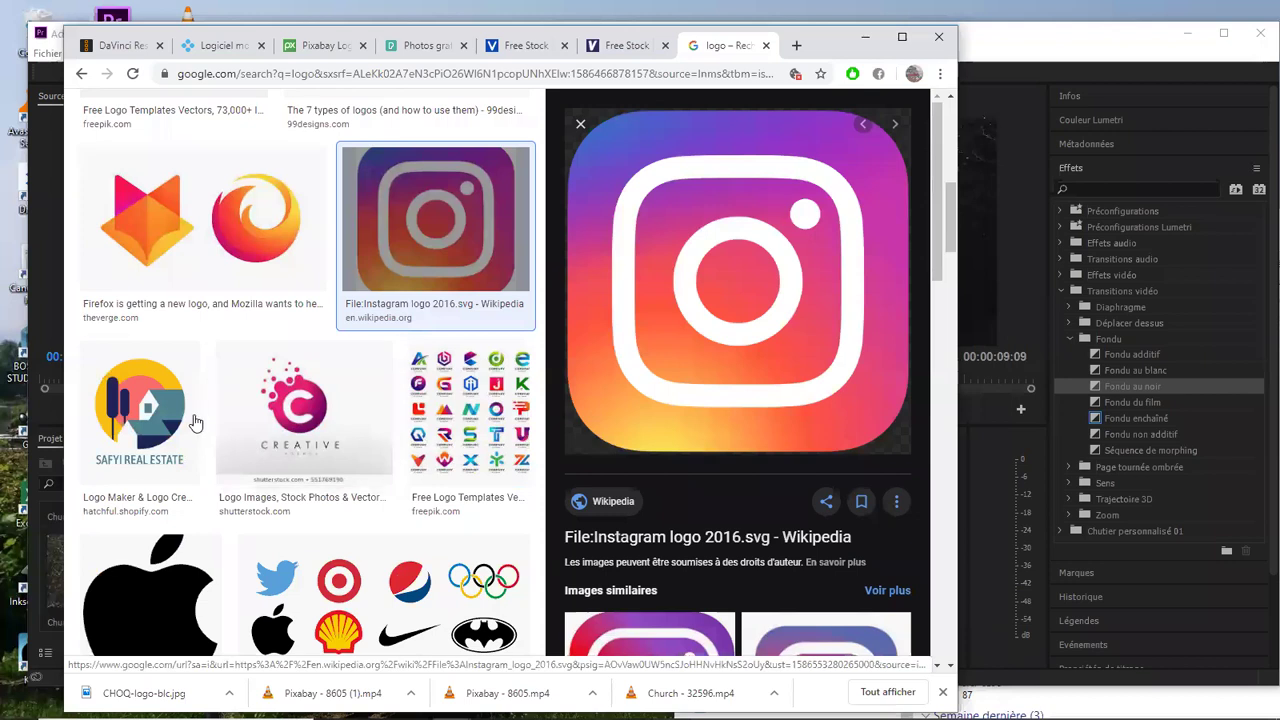
scroll(191, 423, down, 3)
click(159, 304)
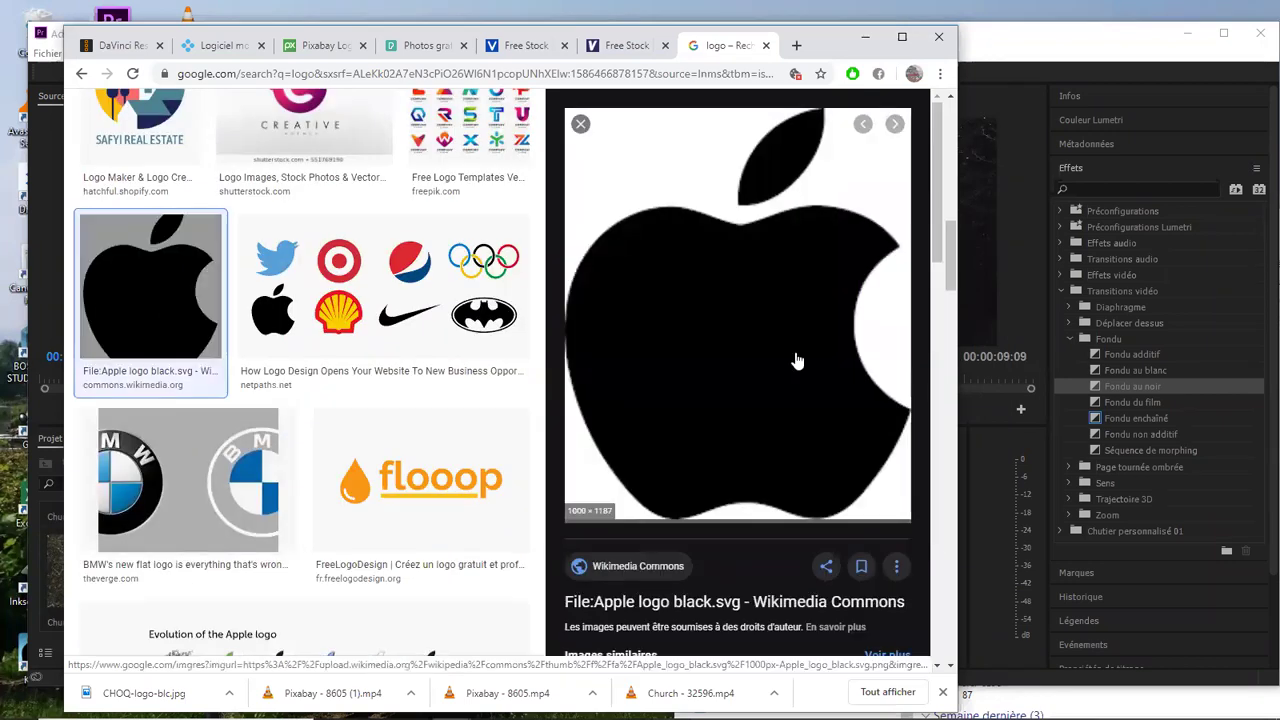
right_click(795, 350)
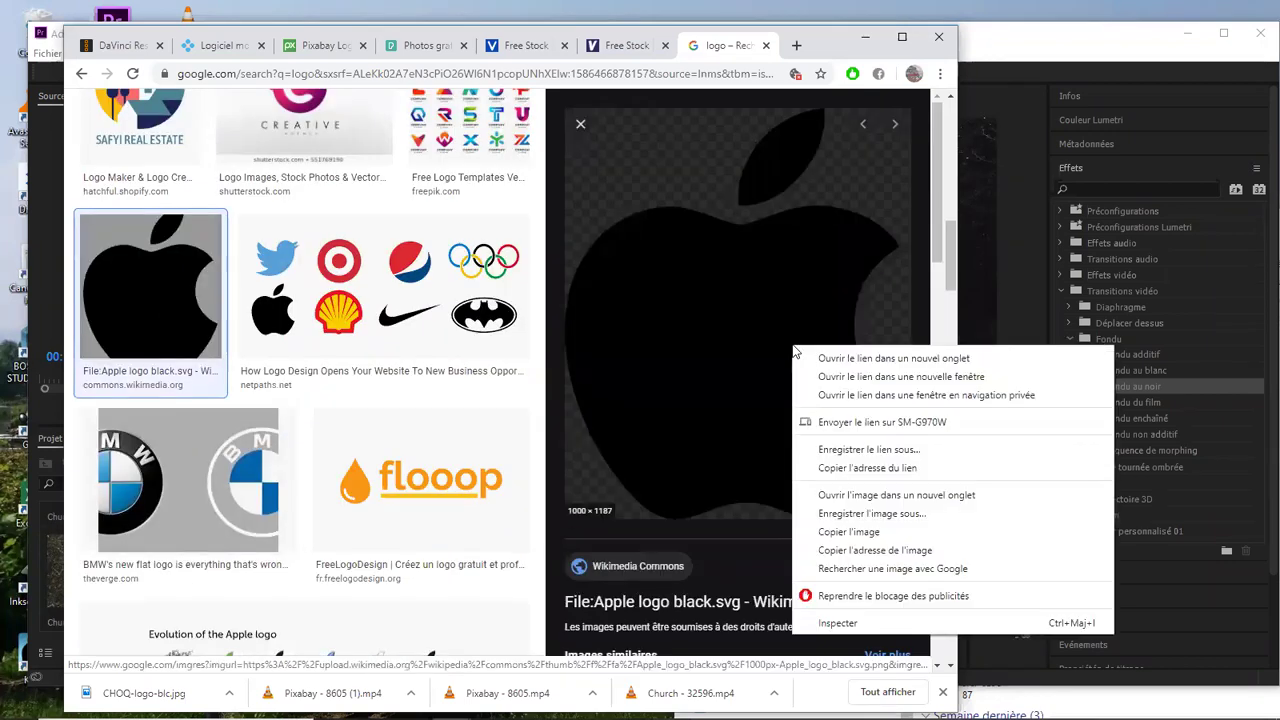
click(855, 514)
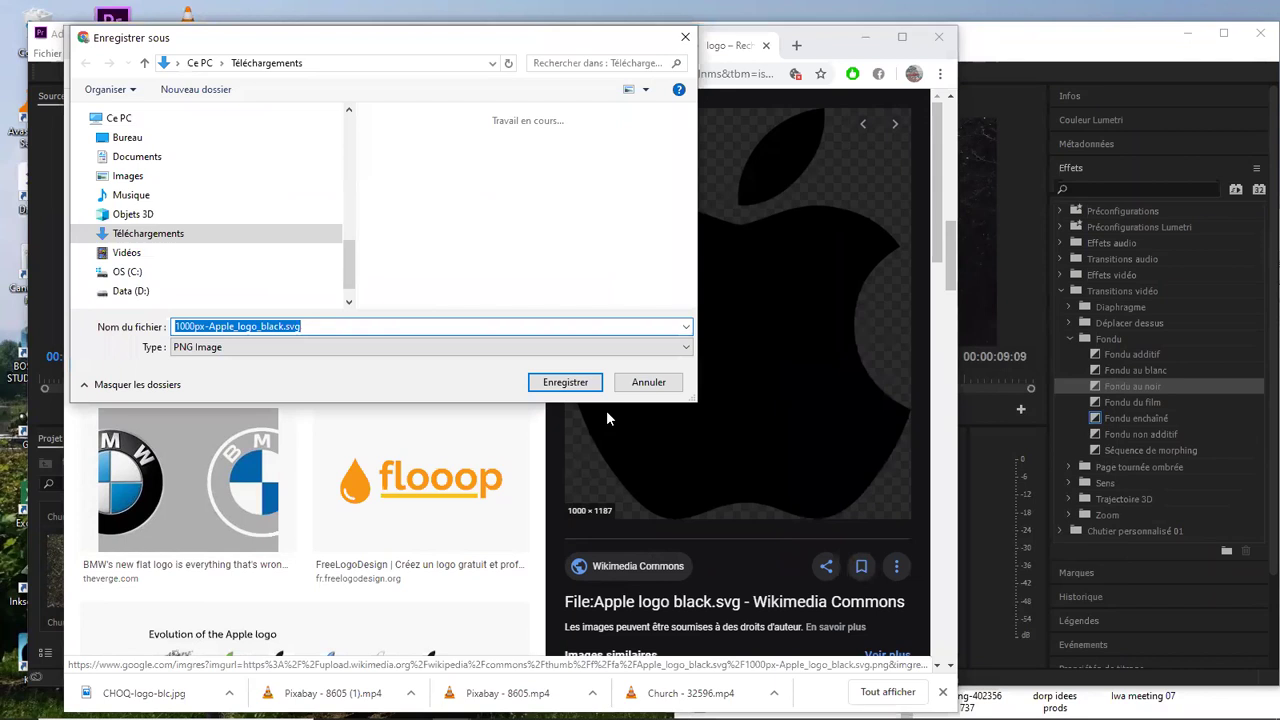
click(582, 390)
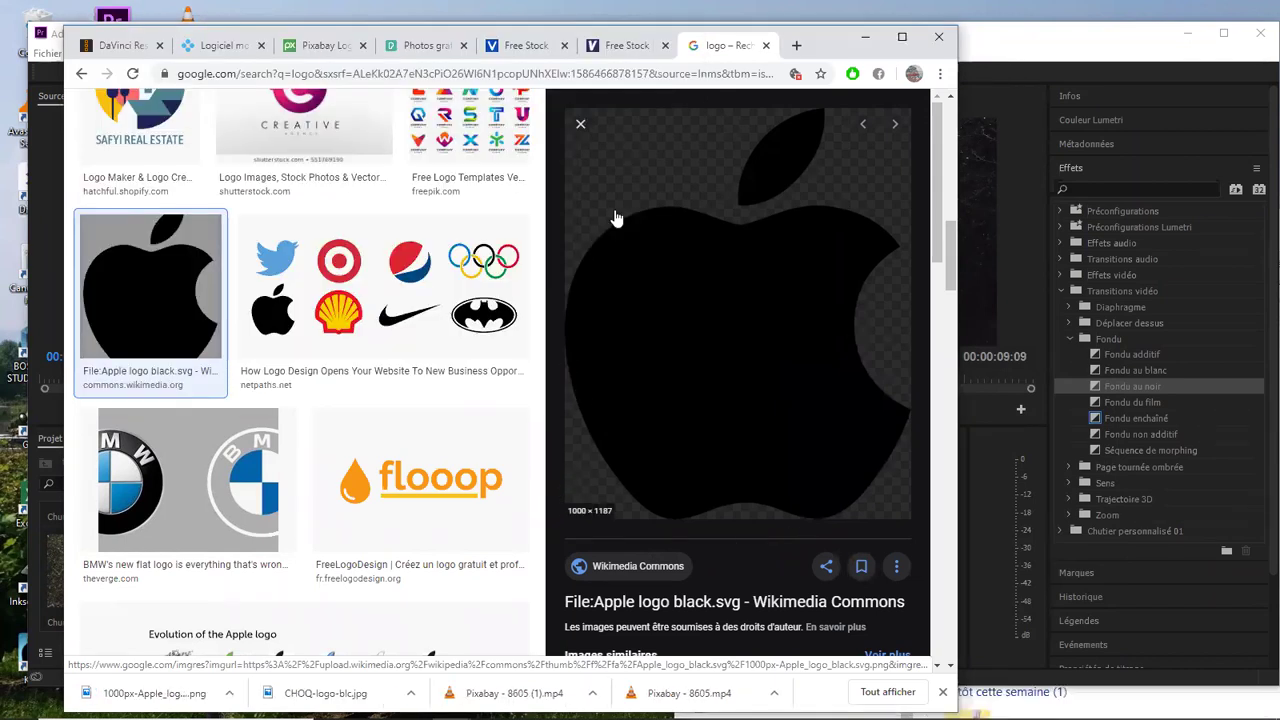
Switch to File Explorer and import 1000px-Apple_logo_black.svg from Téléchargements into the test1 project in Premiere Pro
click(857, 40)
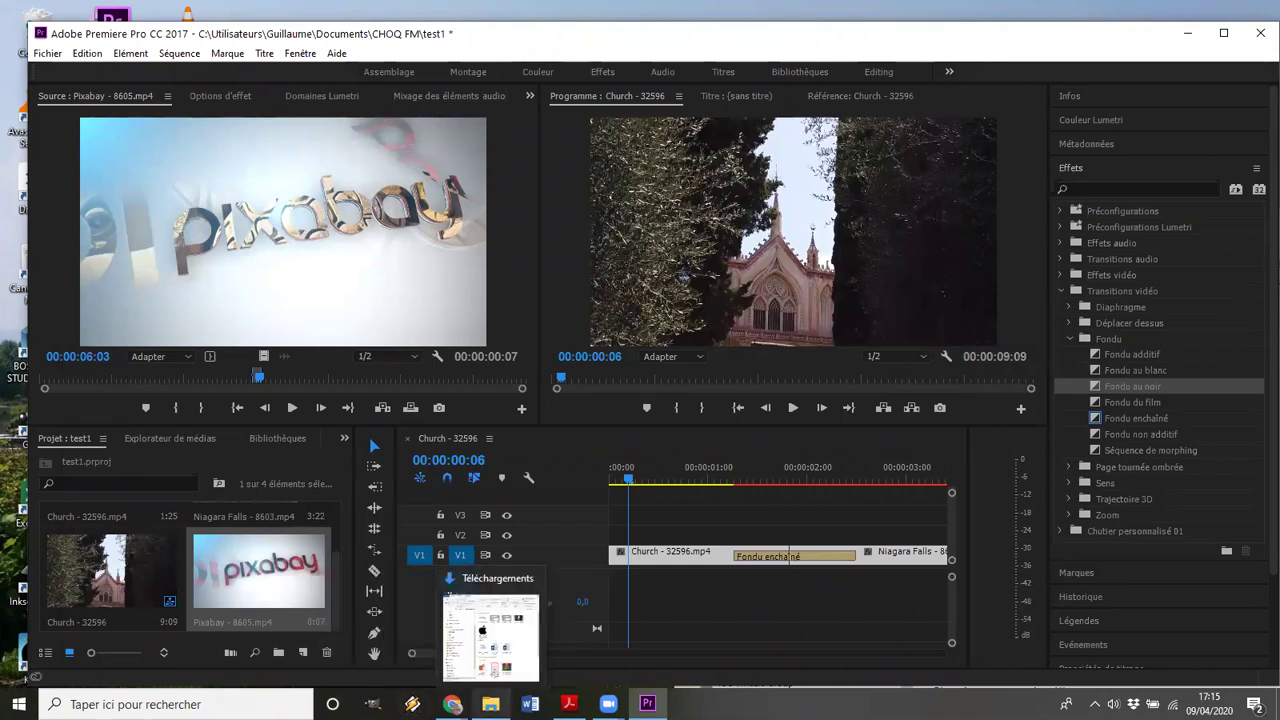
click(490, 704)
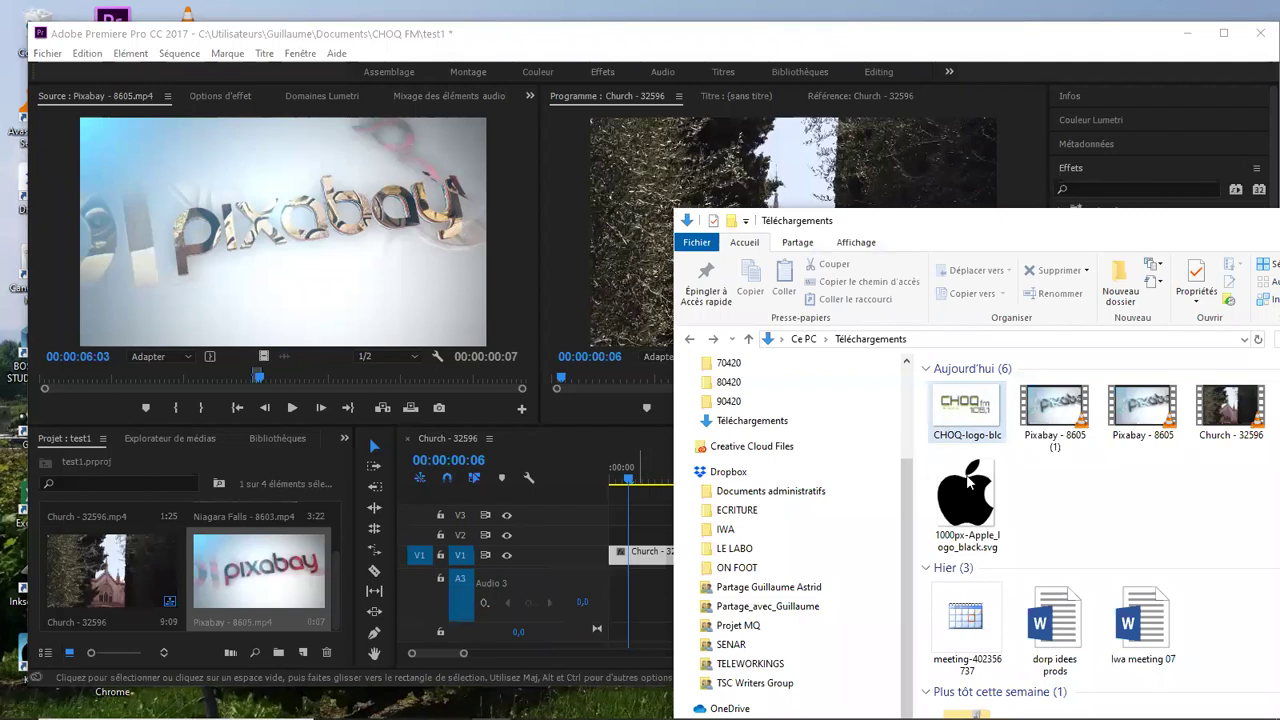
drag(962, 490, 232, 569)
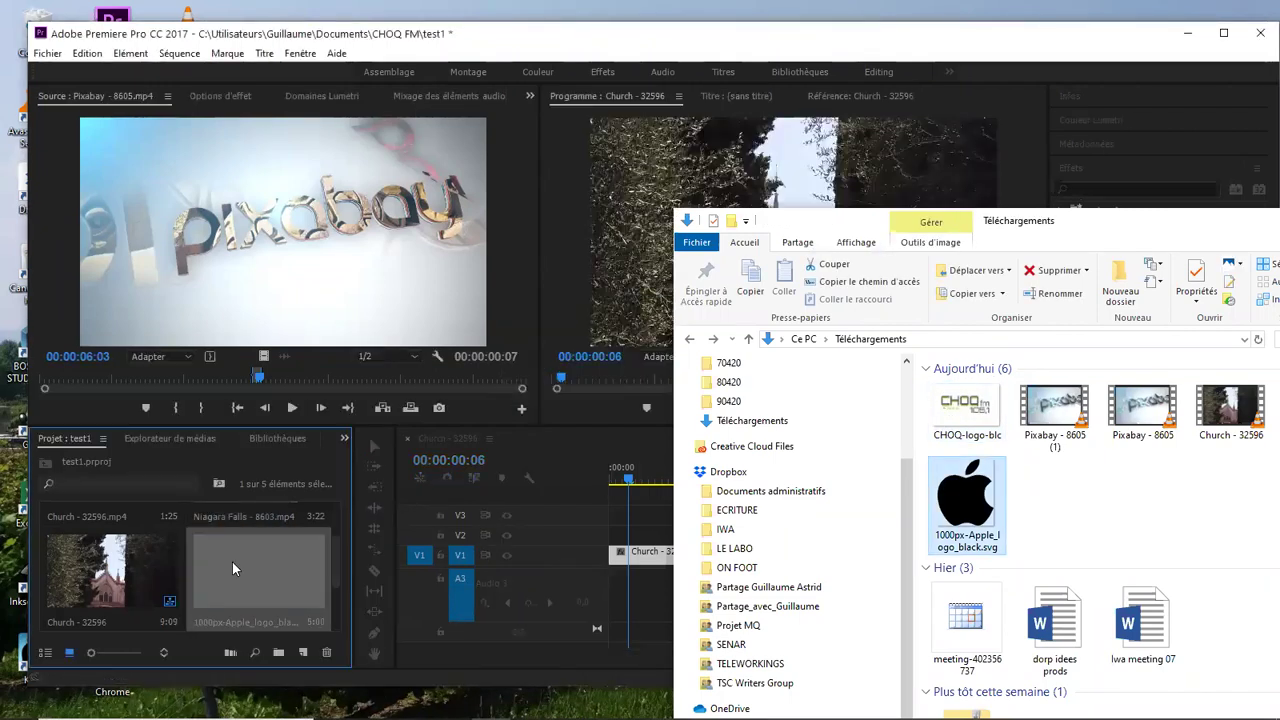
Load the imported Apple logo image into the source monitor and play it to check how it displays
click(274, 545)
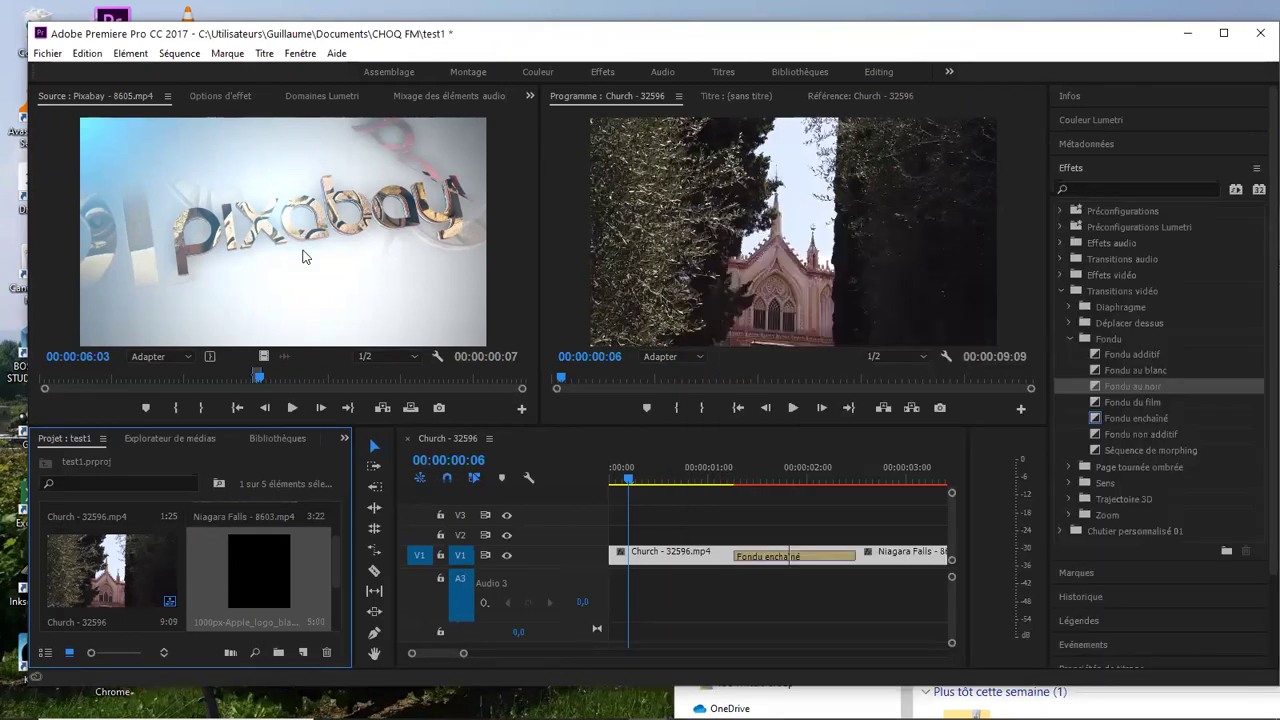
drag(305, 257, 298, 251)
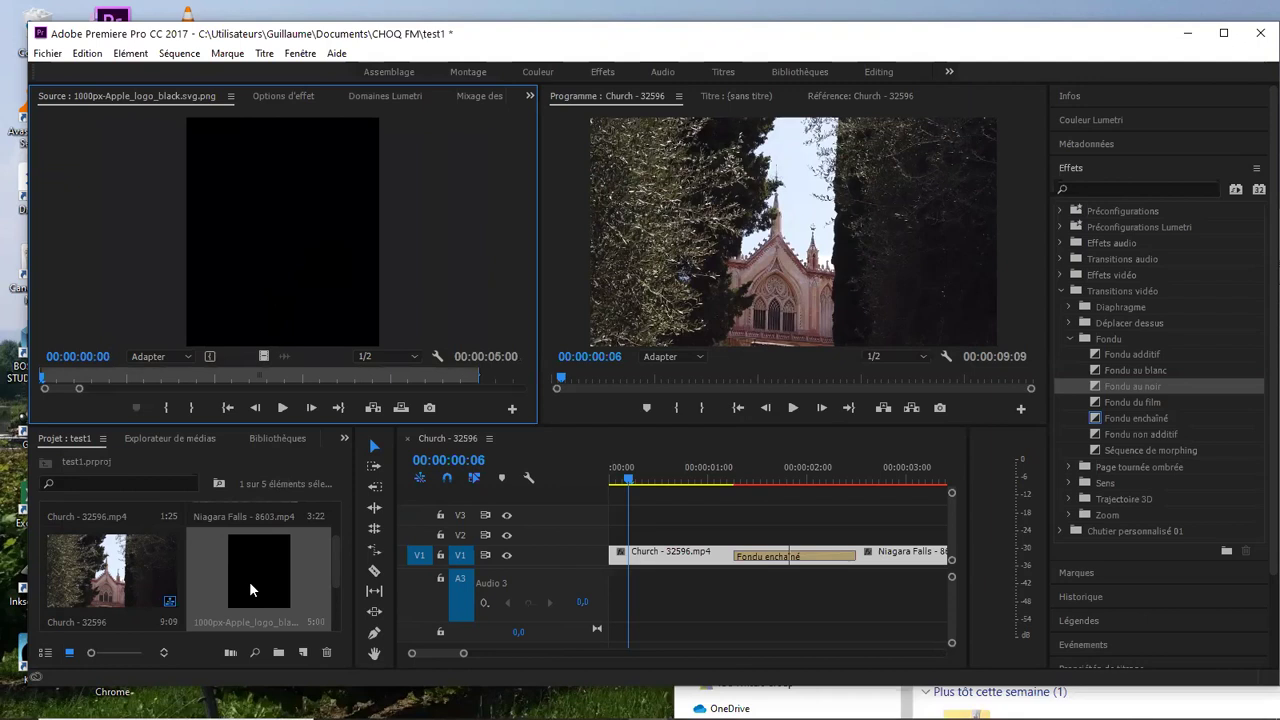
scroll(264, 529, down, 3)
scroll(265, 528, up, 2)
click(264, 532)
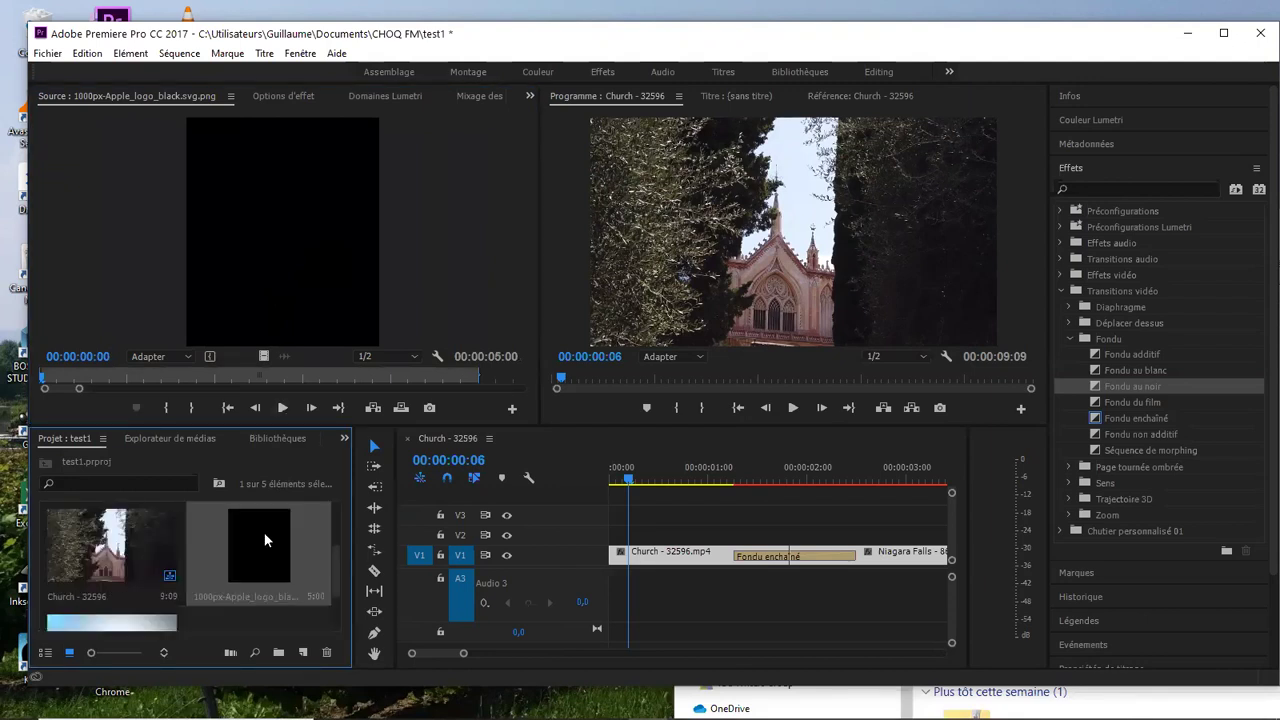
click(275, 408)
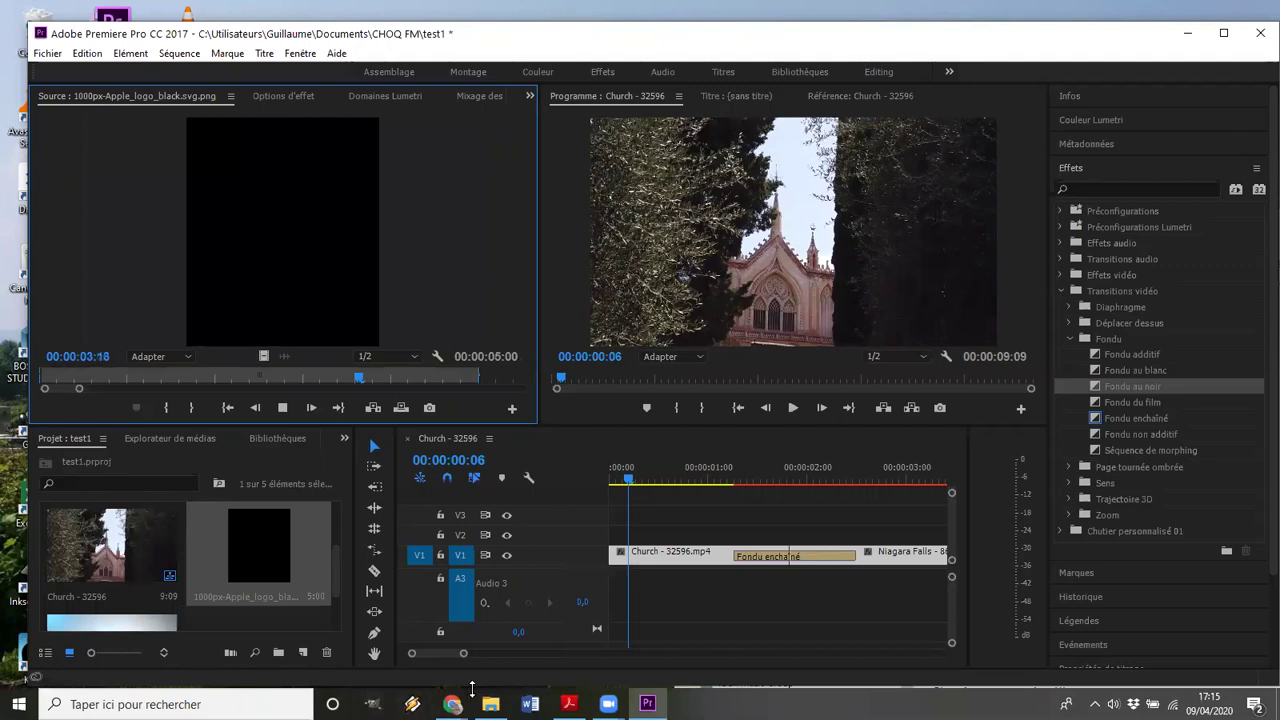
Import 1000px-Apple_logo_black.svg from Téléchargements into the project a second time and select the new copy
click(490, 704)
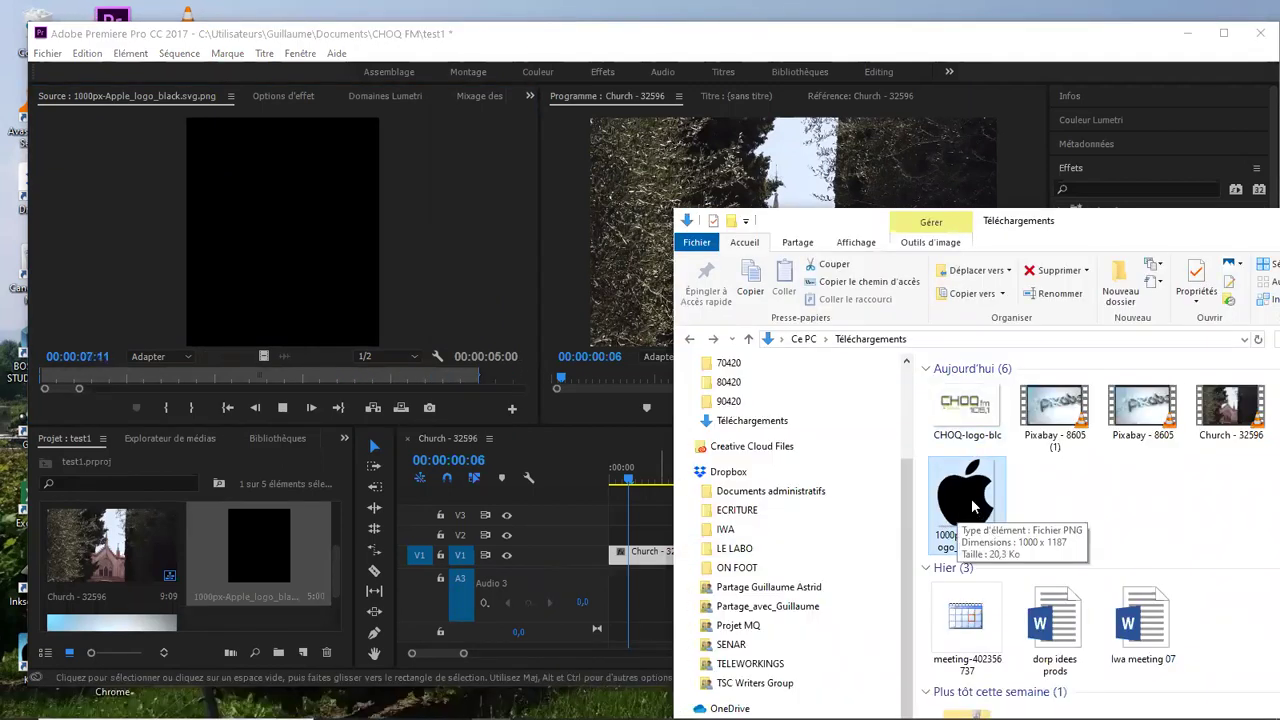
drag(972, 507, 156, 612)
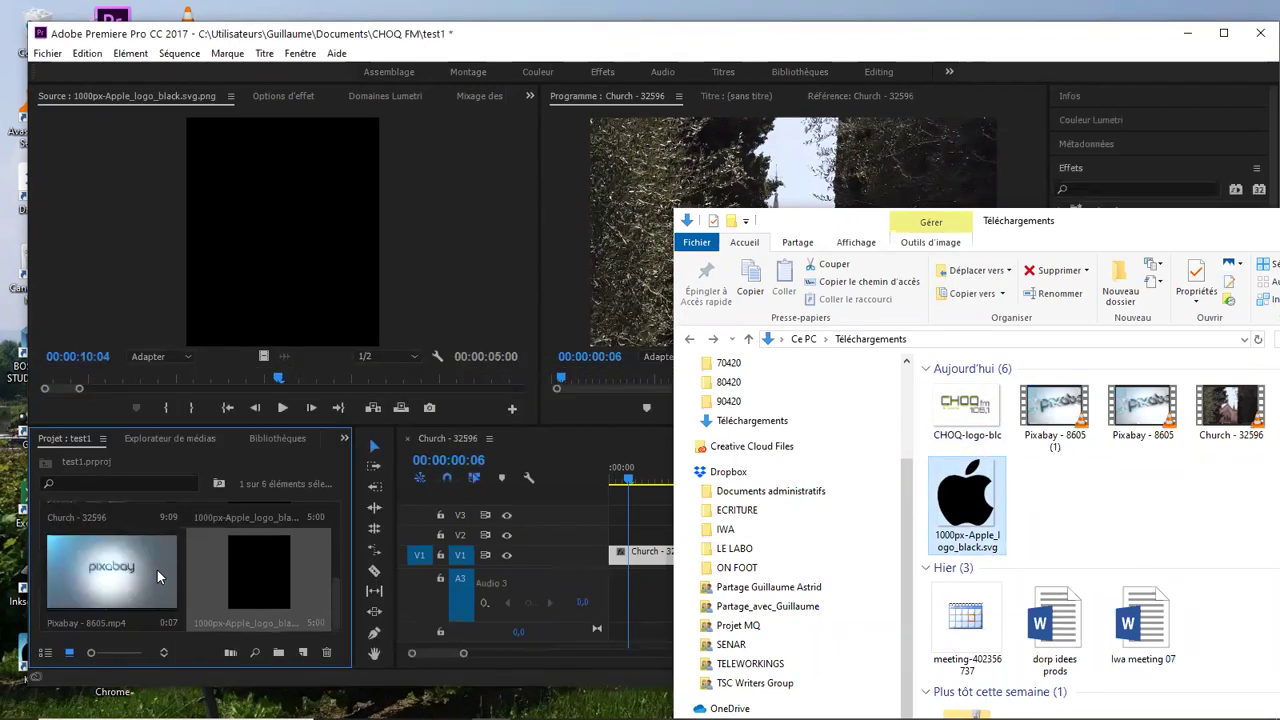
click(267, 557)
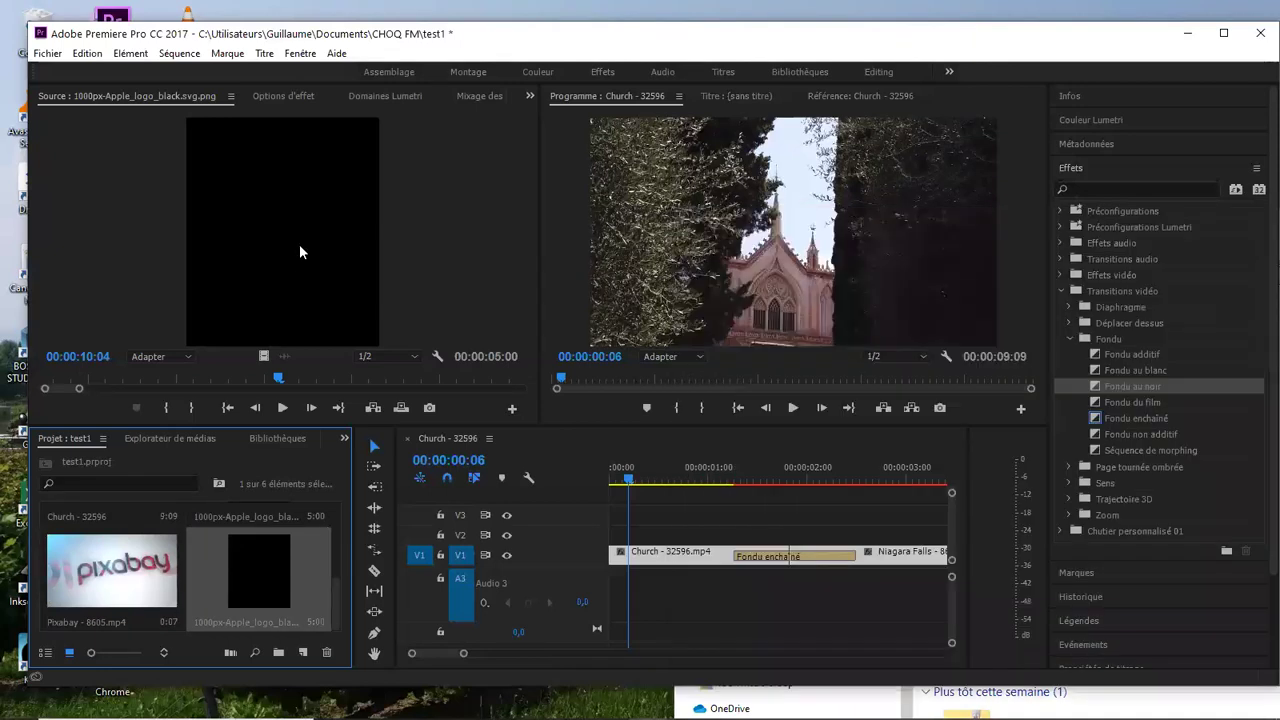
Place the Apple logo on track V3, starting shortly before 00:00:01:00, and move the playhead onto it at 00:00:00:26
click(276, 222)
drag(618, 358, 680, 513)
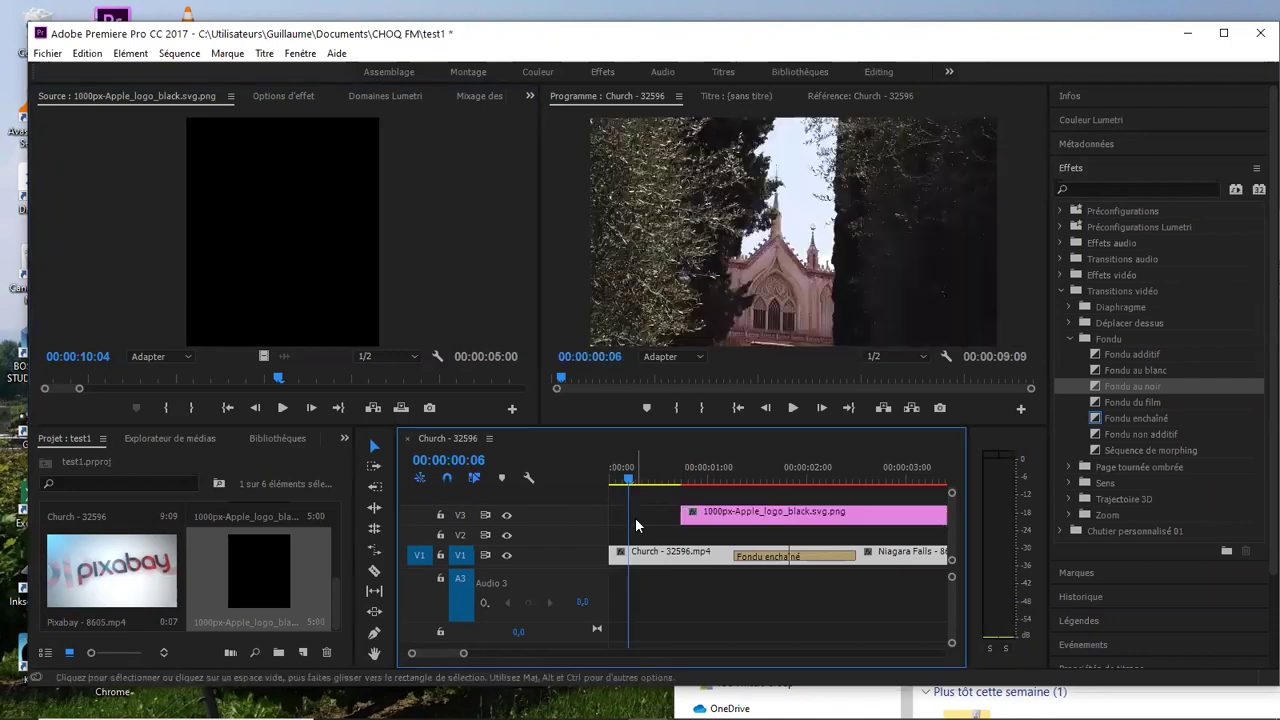
click(696, 474)
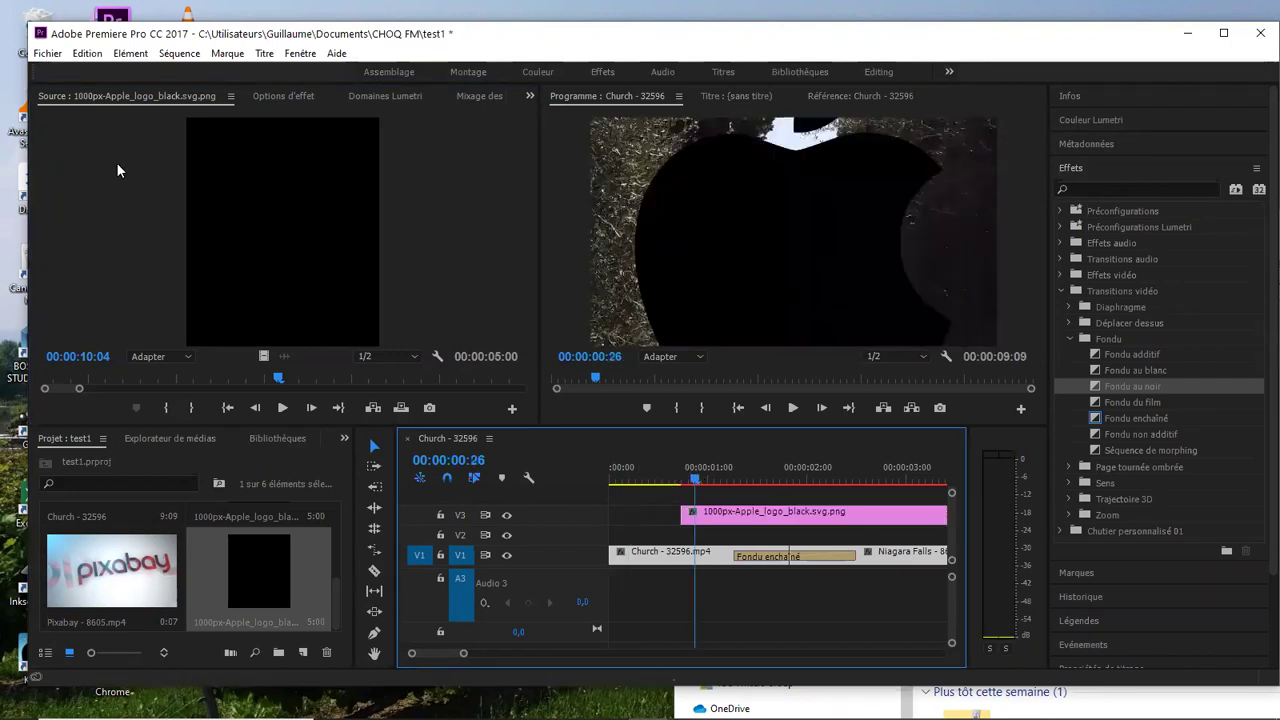
Show the effect options of the Apple logo clip on V3 and reduce its Echelle value to 26
click(275, 100)
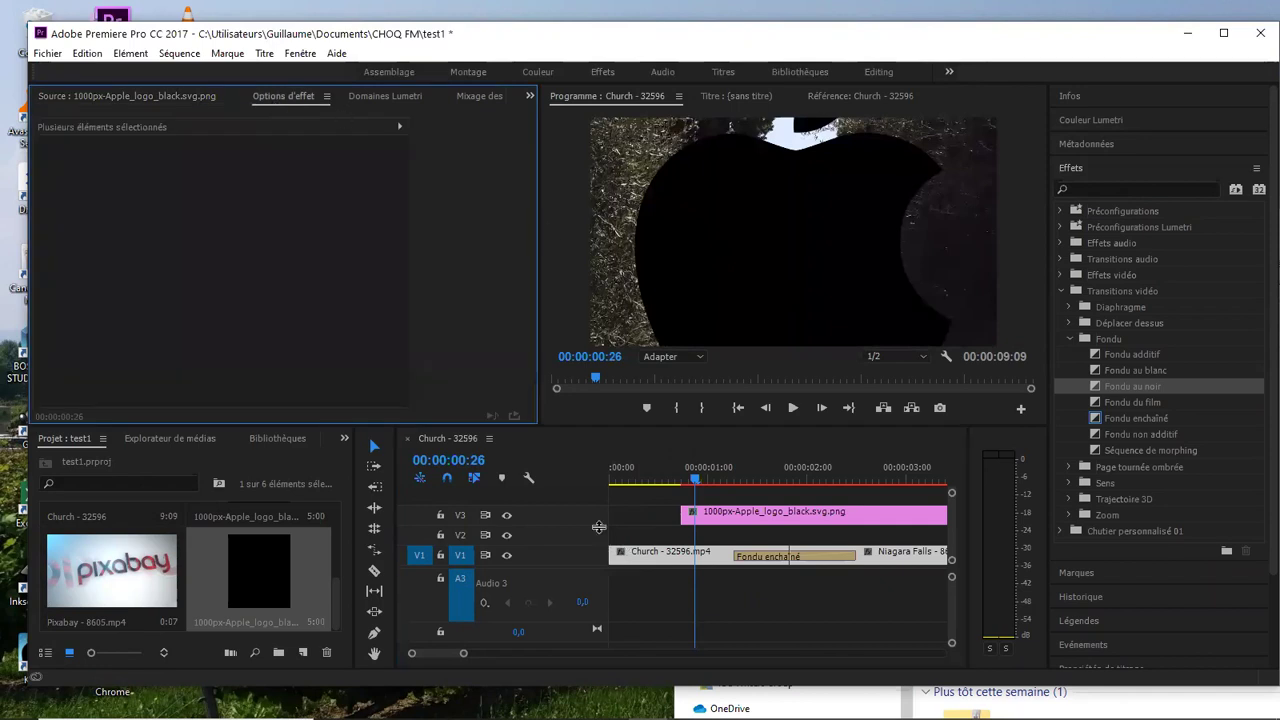
click(772, 522)
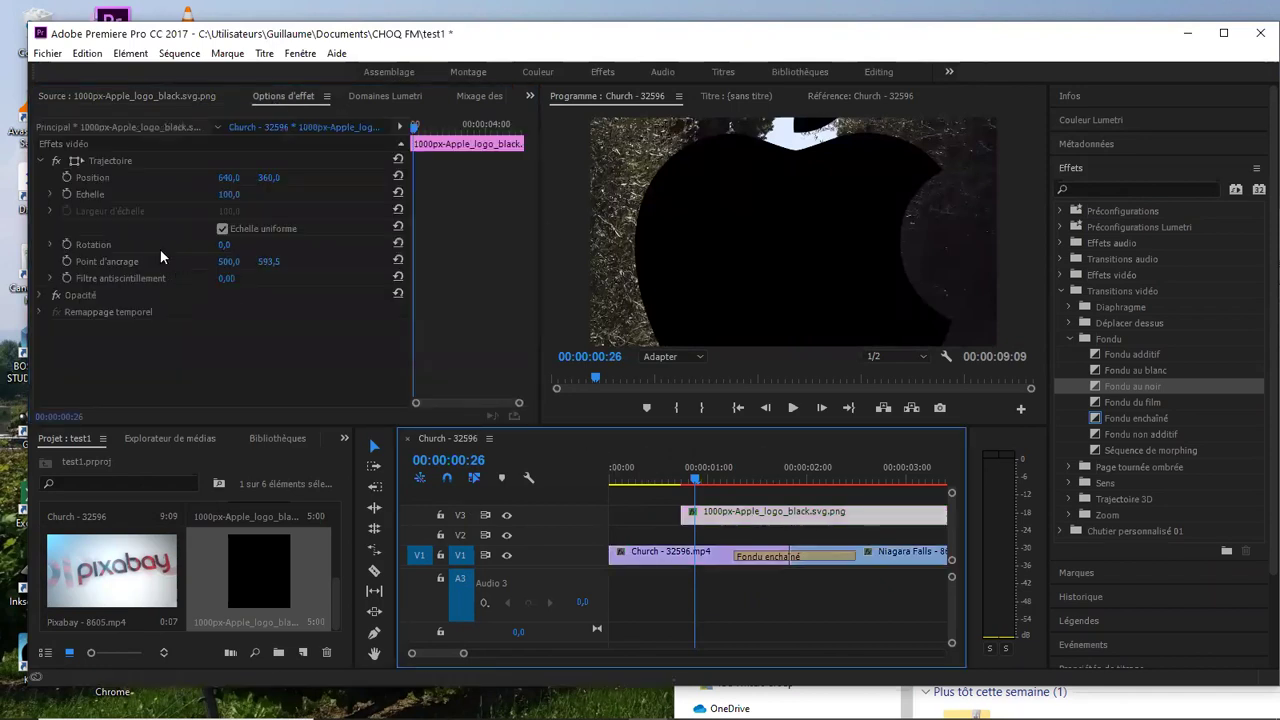
click(228, 195)
drag(228, 195, 264, 246)
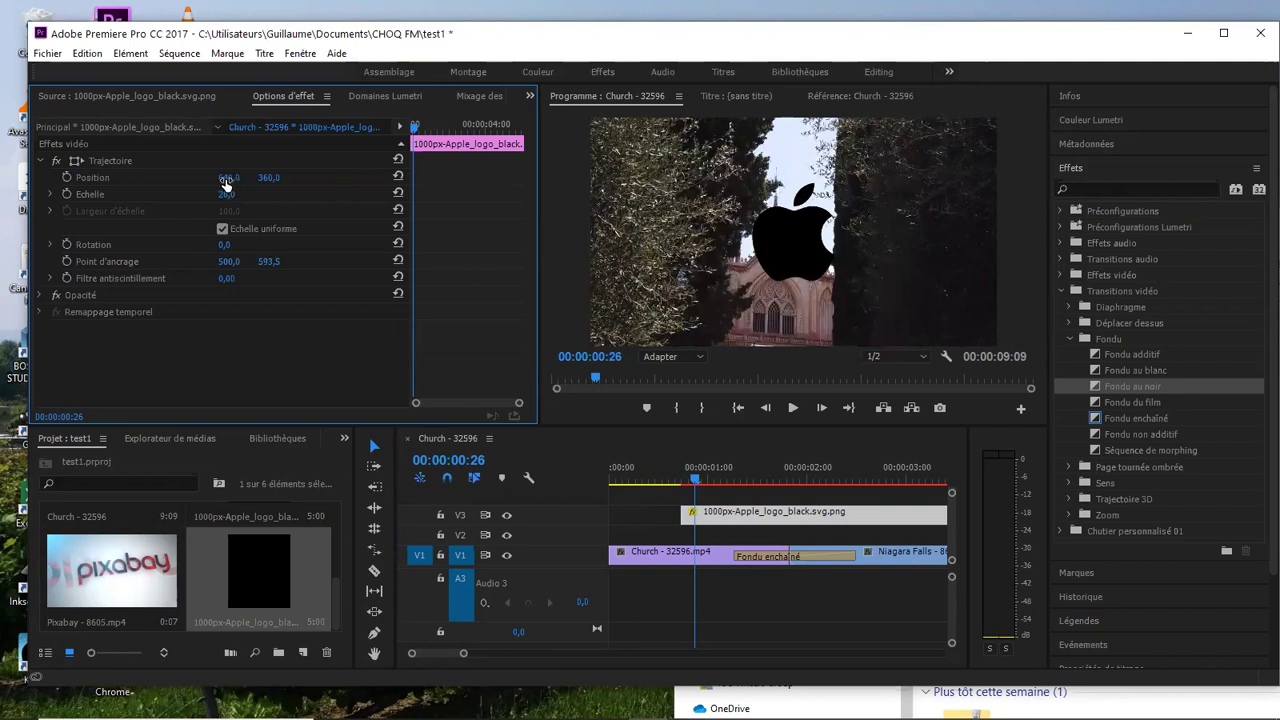
Move the Apple logo to the upper-right corner of the frame by setting its Position to 1107, 103
drag(229, 177, 340, 177)
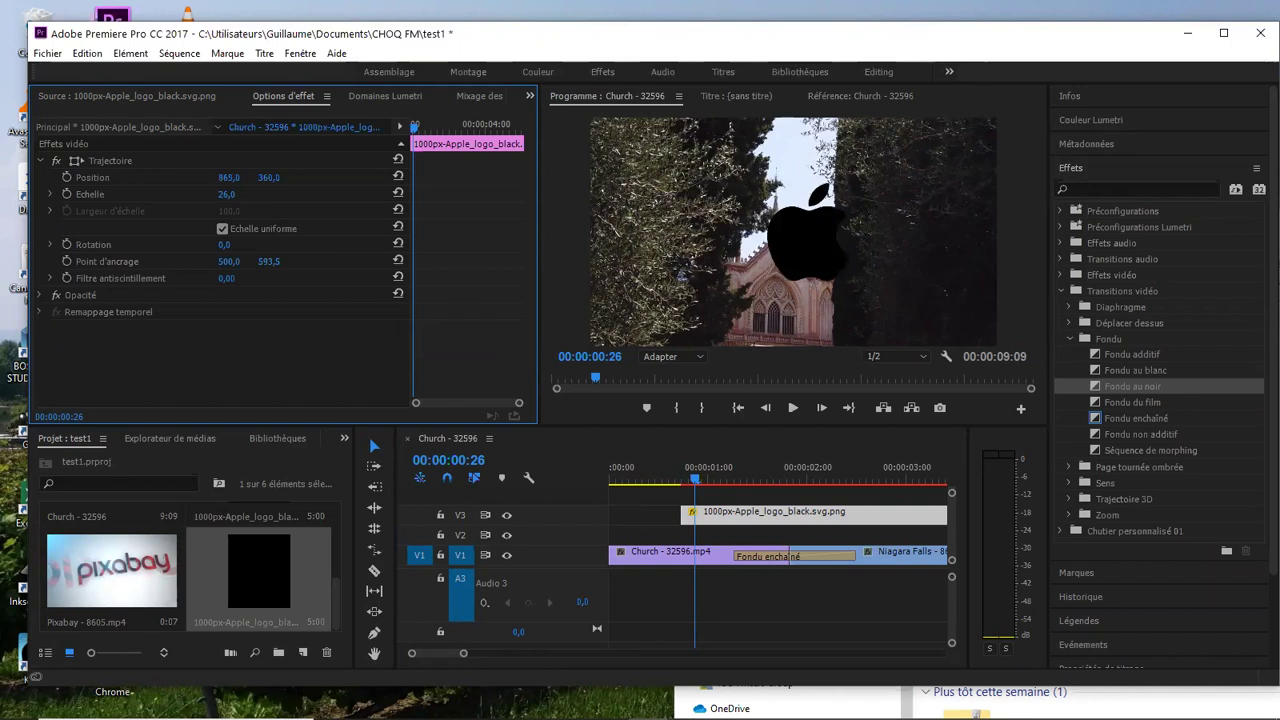
drag(480, 177, 491, 177)
mouse_move(268, 177)
mouse_down()
mouse_move(223, 177)
mouse_move(300, 177)
mouse_move(273, 177)
mouse_up()
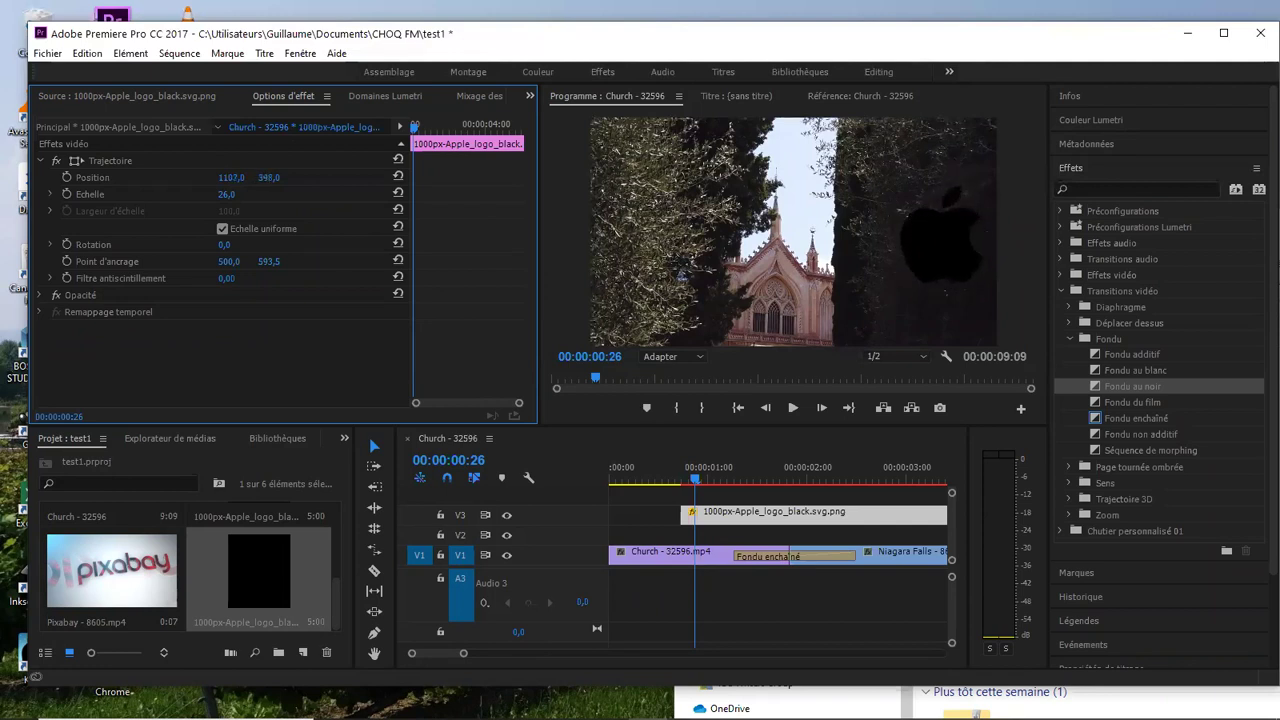
mouse_move(268, 177)
mouse_down()
mouse_move(279, 177)
mouse_move(258, 178)
mouse_up()
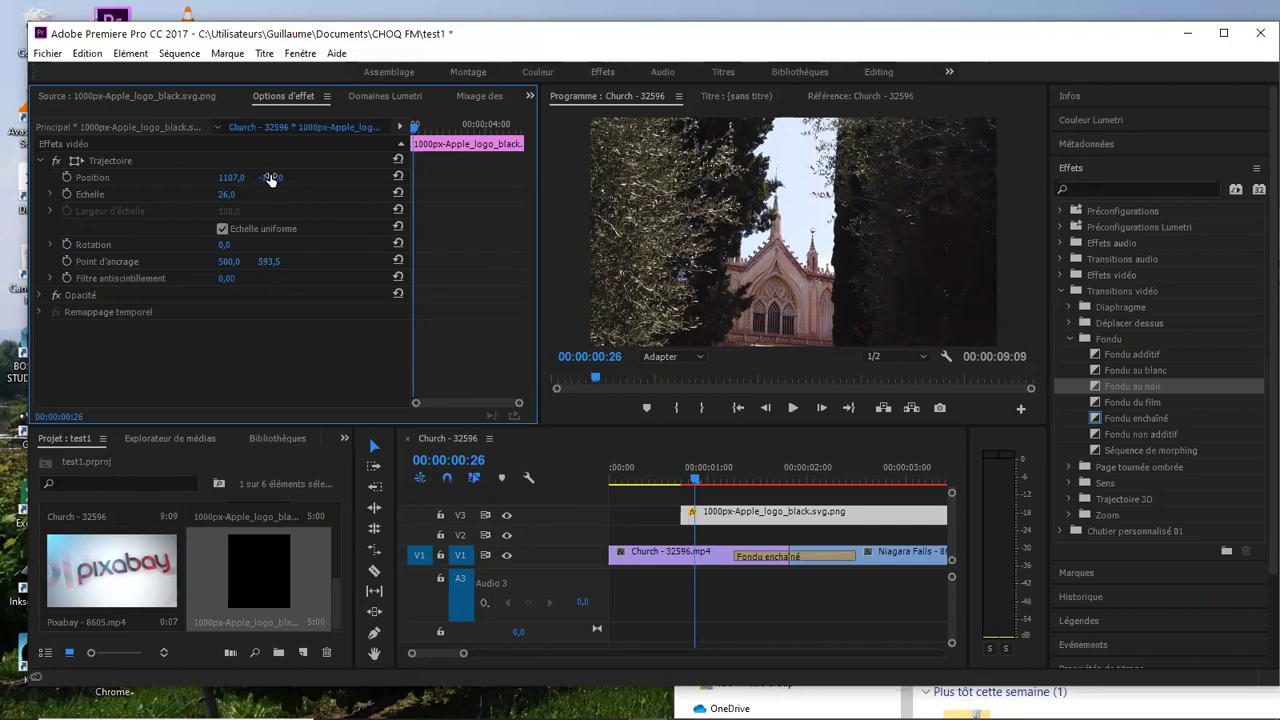
mouse_move(268, 178)
mouse_down()
mouse_move(240, 180)
mouse_move(287, 177)
mouse_up()
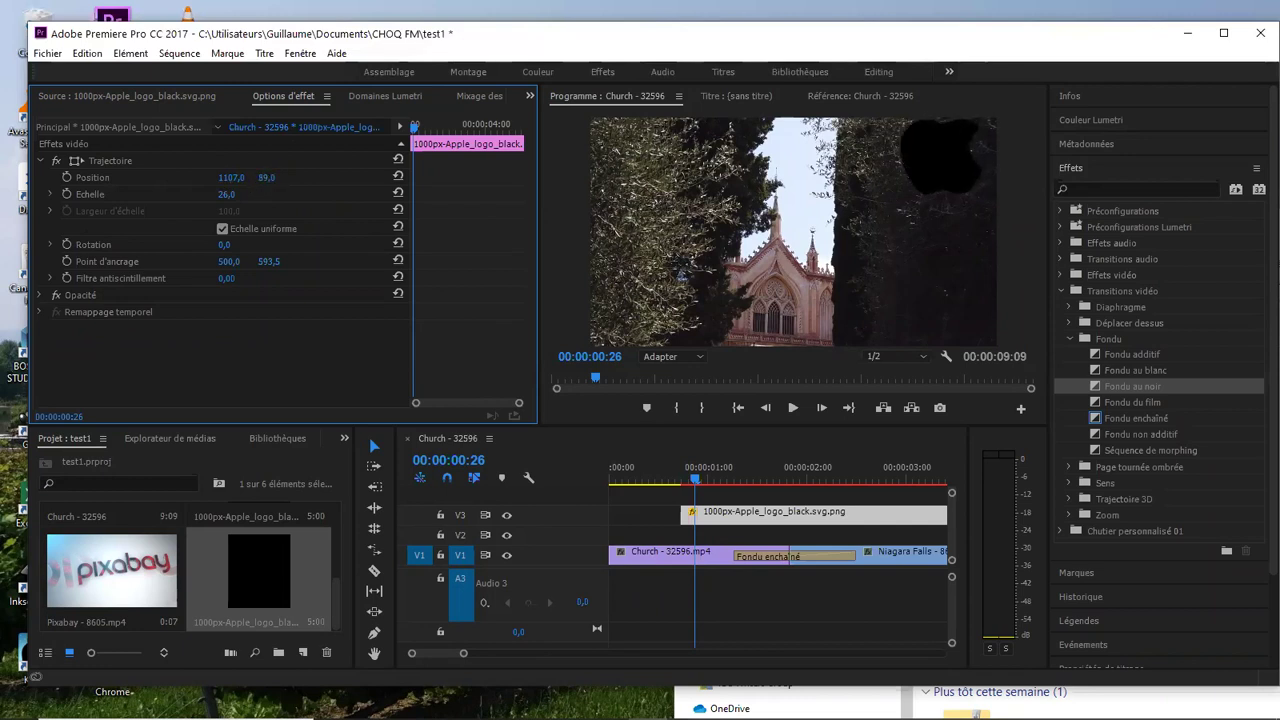
drag(266, 177, 280, 177)
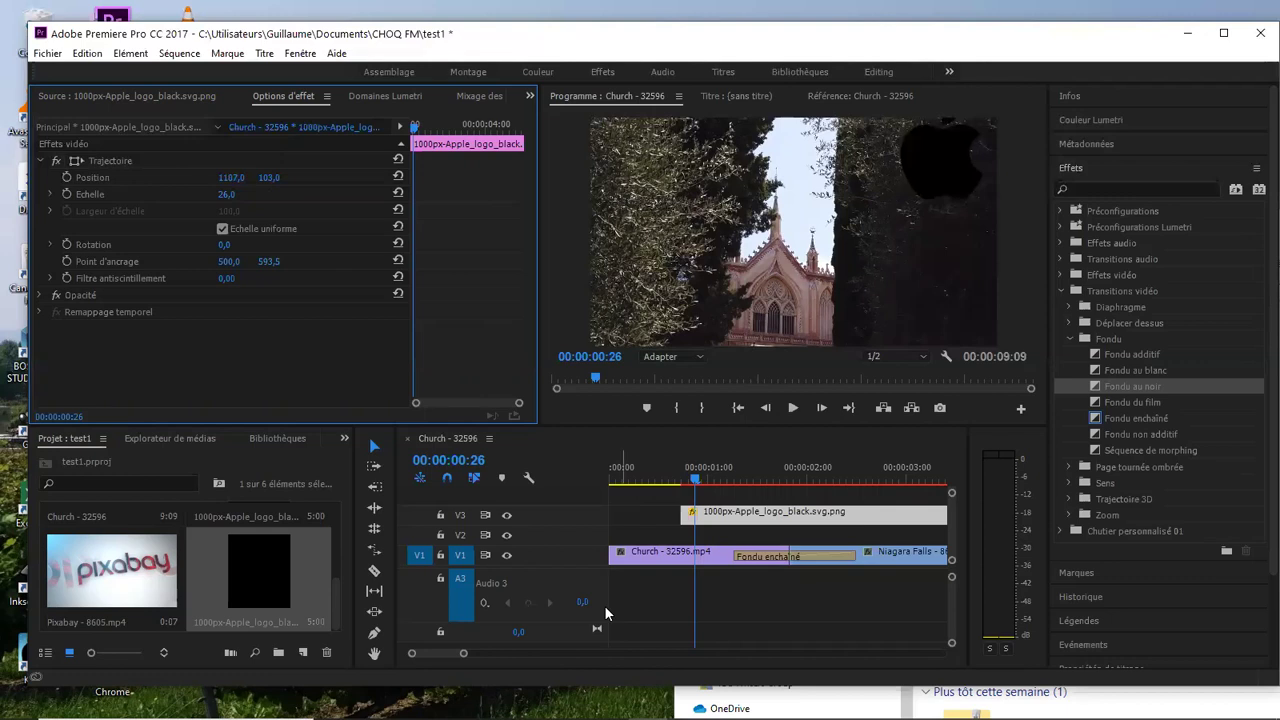
Review the logo overlay at several times and play the sequence from 00:00:00:12 across the Church and Niagara Falls clips
click(670, 477)
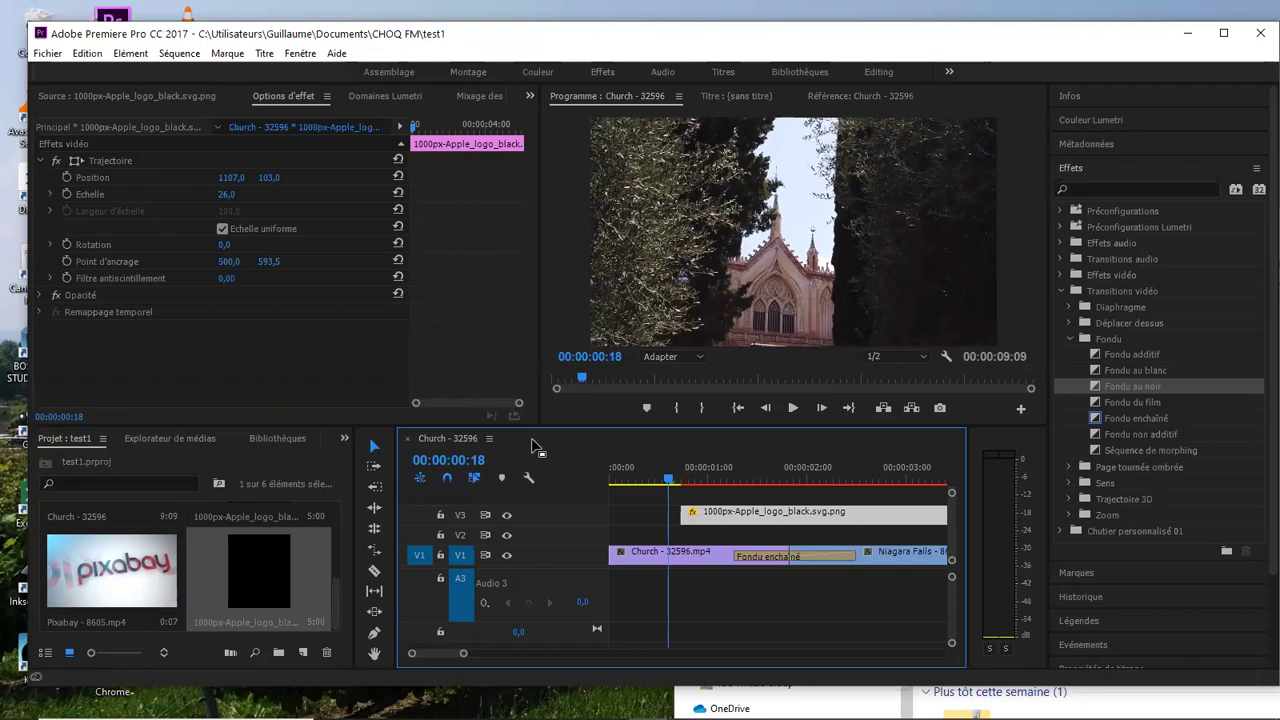
click(705, 482)
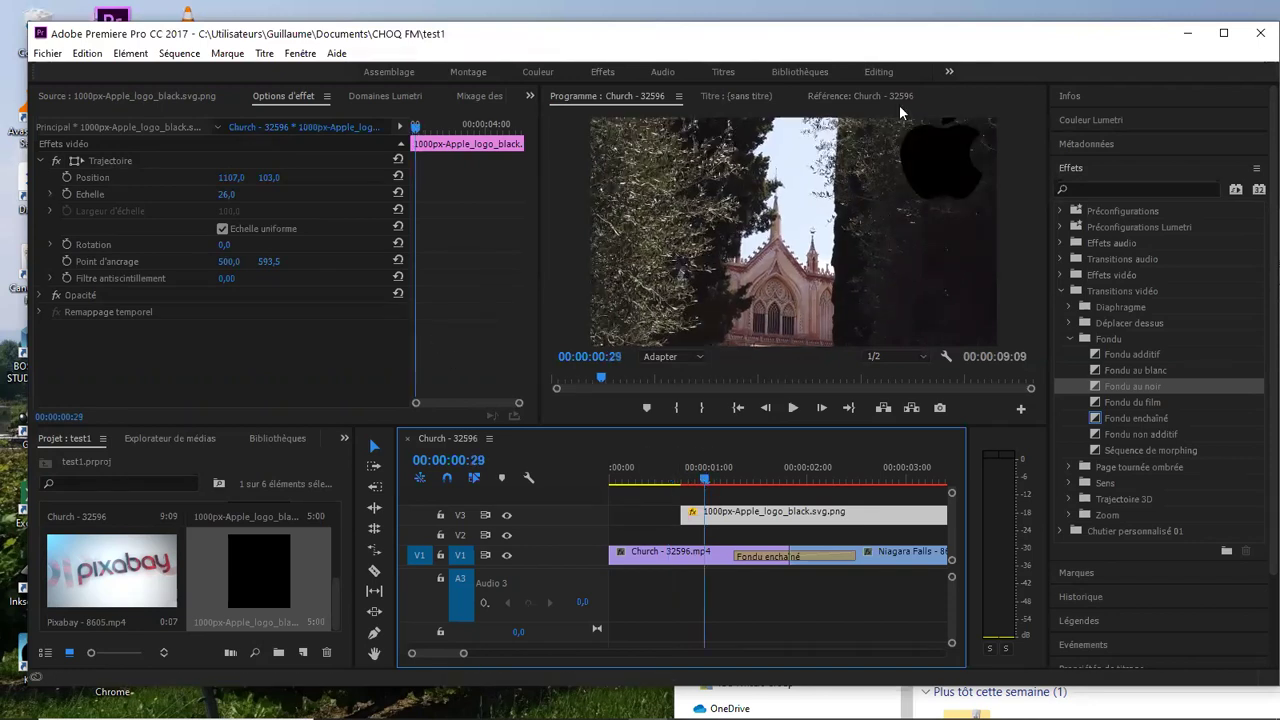
click(651, 481)
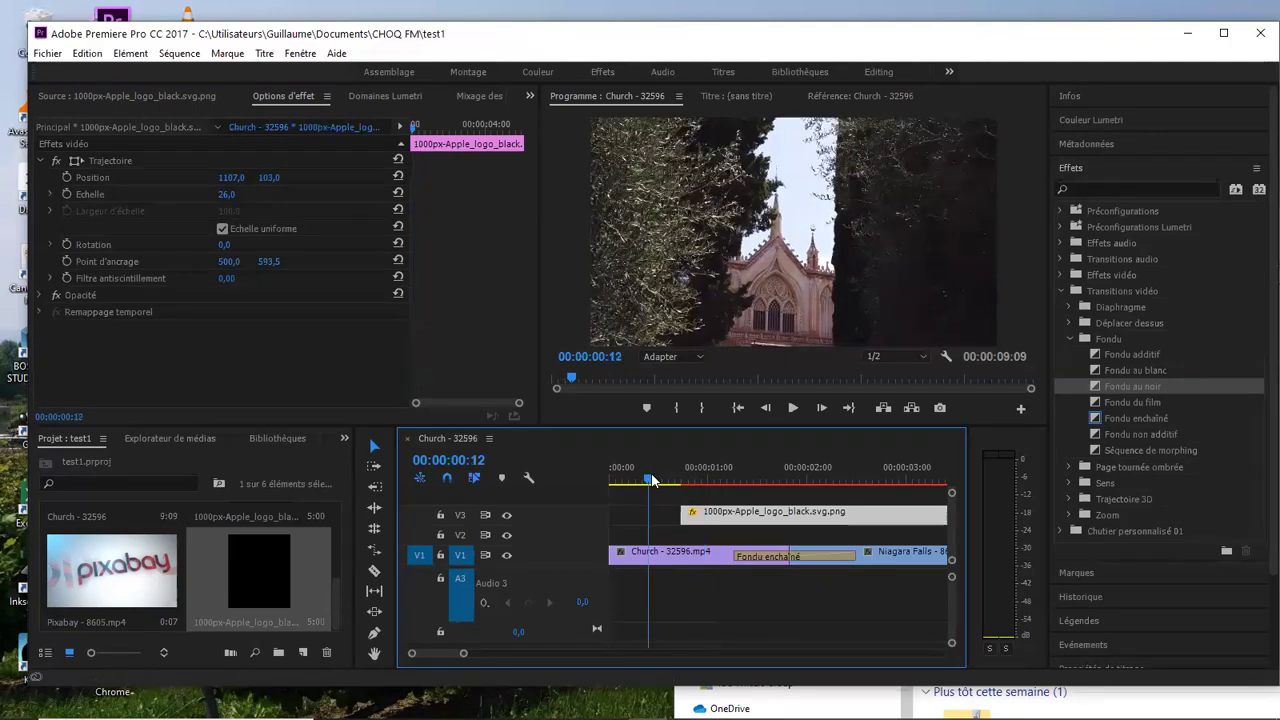
key(space)
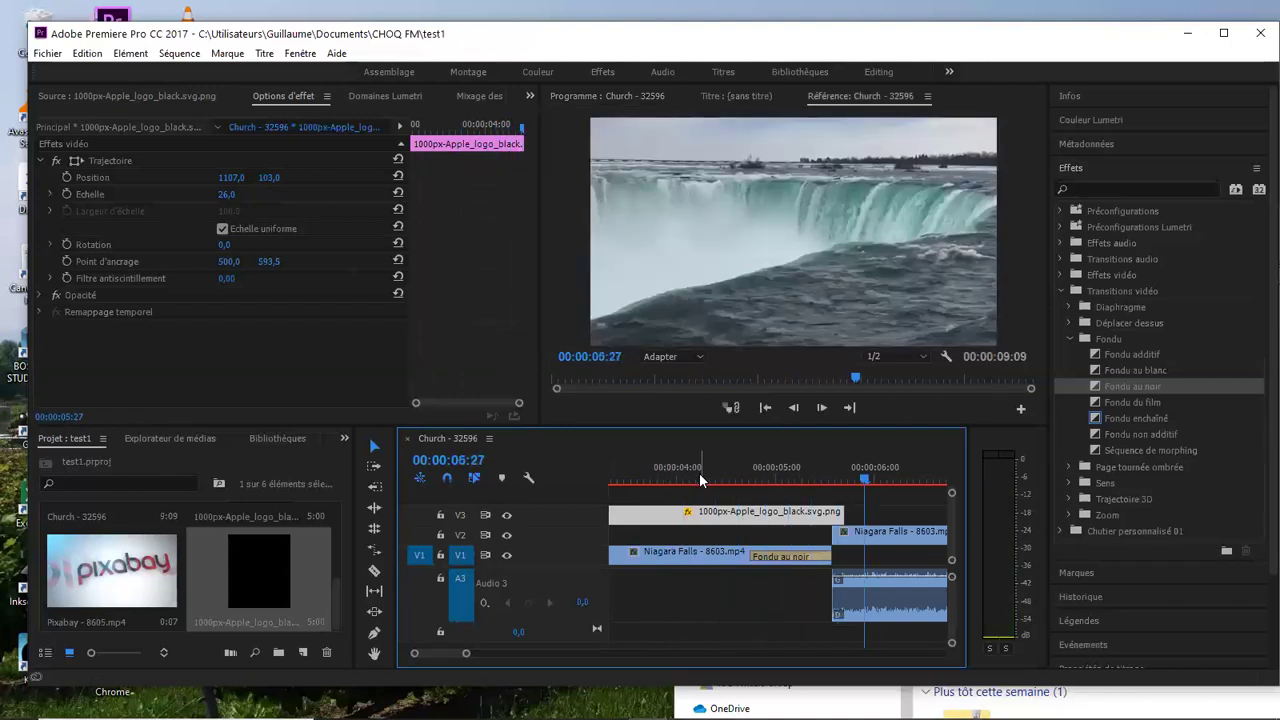
click(699, 478)
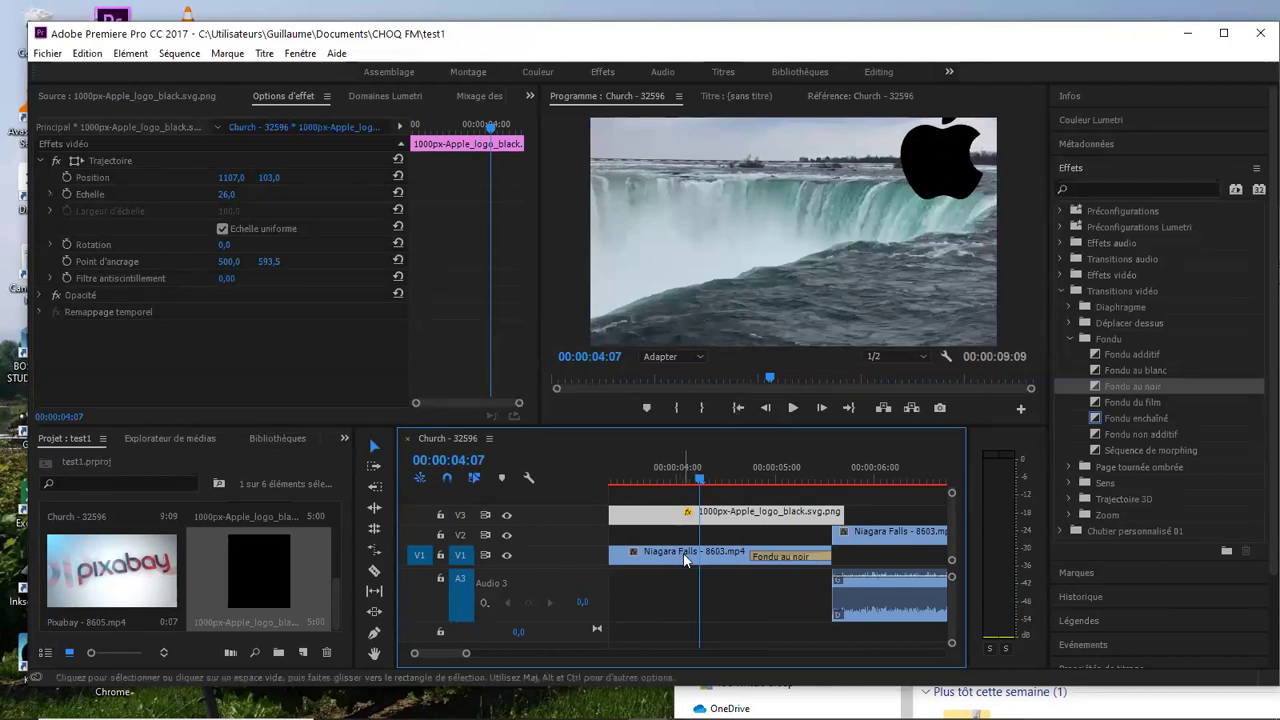
Extend the Apple logo clip on V3 to span the whole sequence, from its start to the end of the Niagara Falls clip
scroll(671, 522, down, 2)
scroll(671, 522, down, 3)
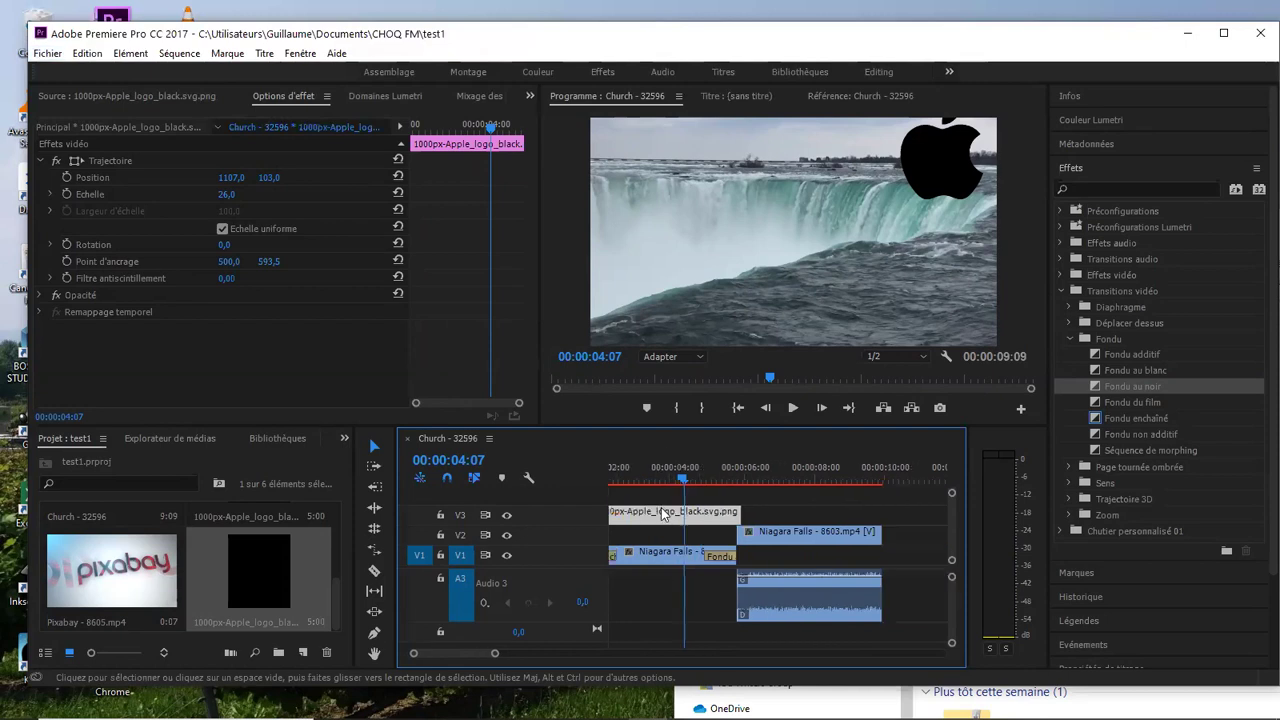
drag(709, 511, 803, 511)
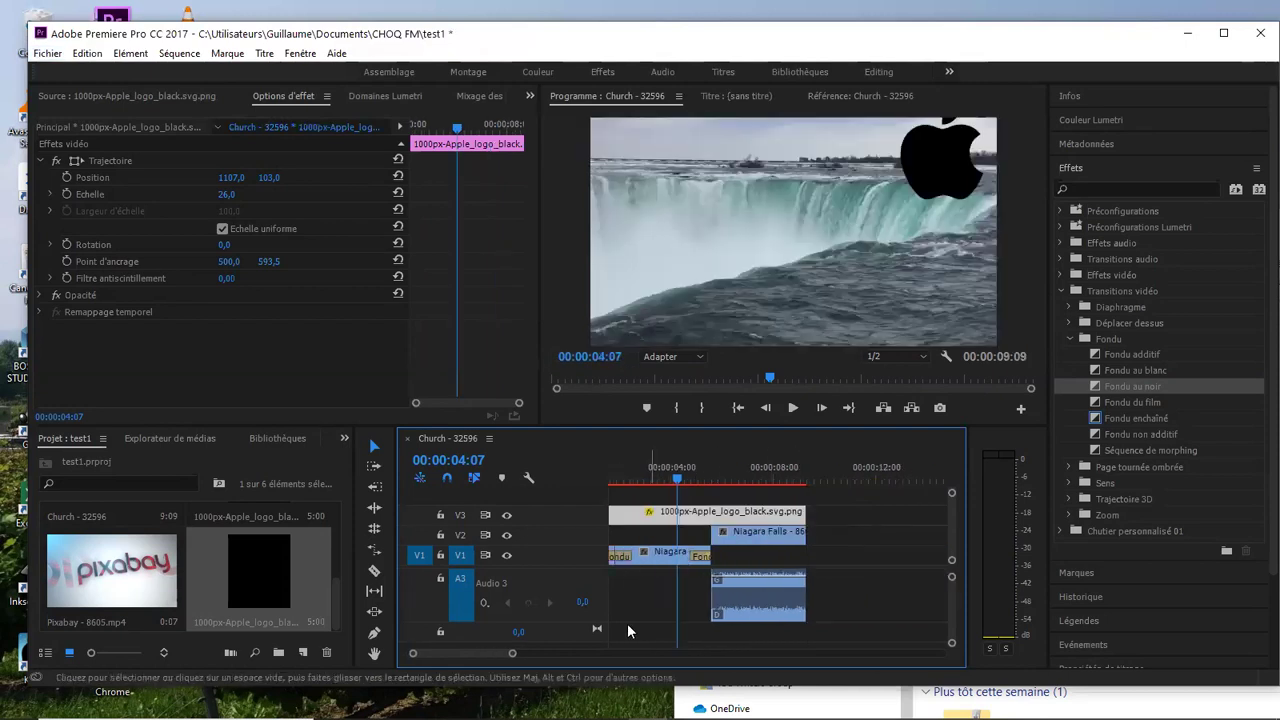
drag(496, 654, 475, 655)
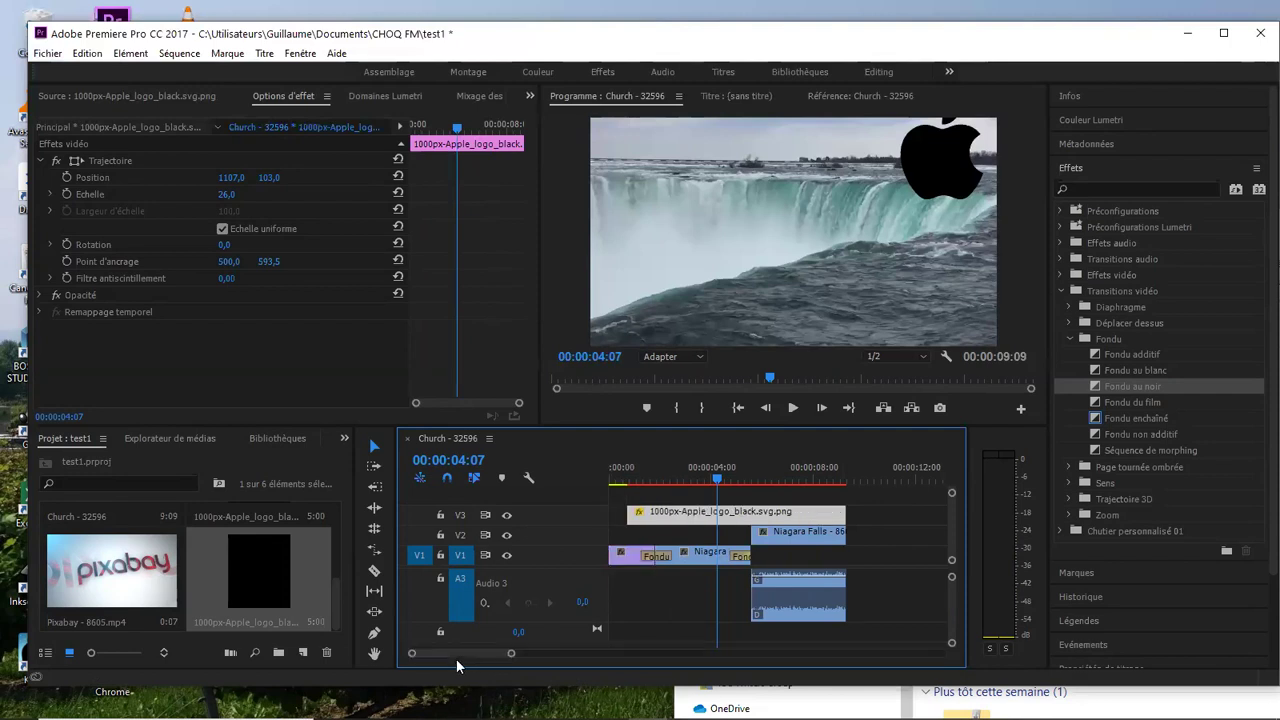
drag(627, 513, 603, 513)
Play the sequence from near its start across the Church clip into Niagara Falls to check the logo overlay
click(614, 482)
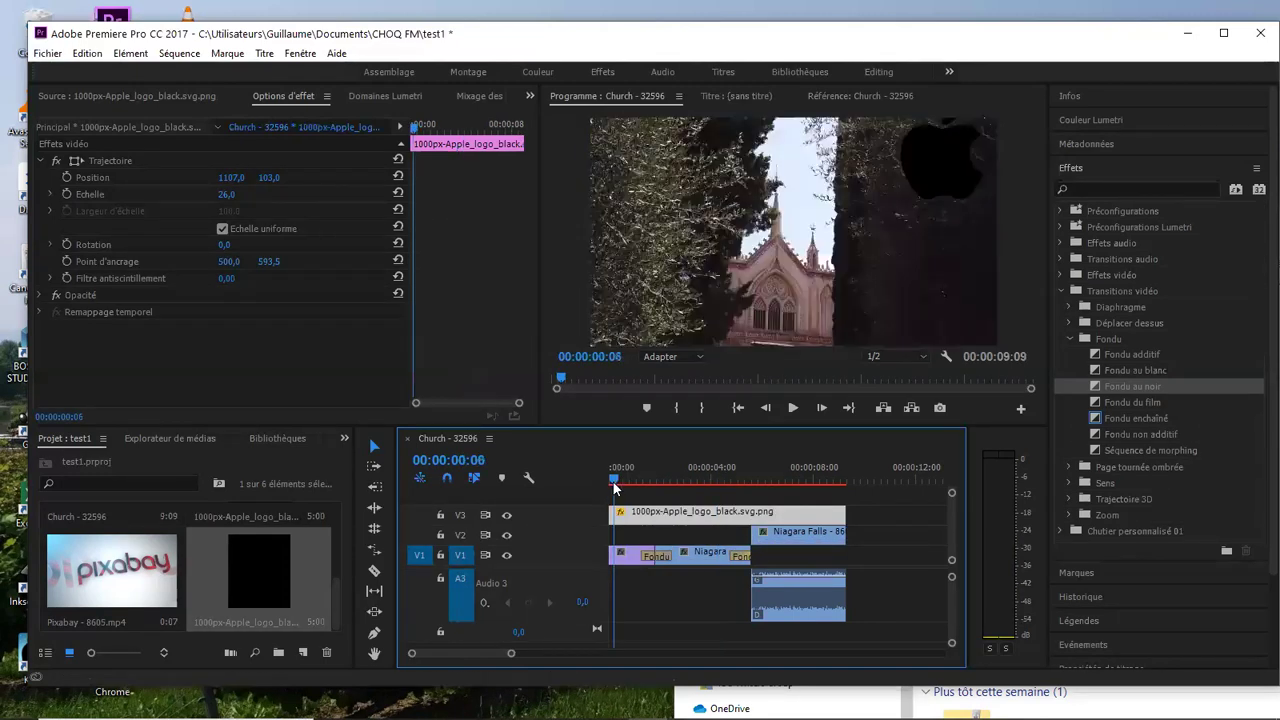
key(alt)
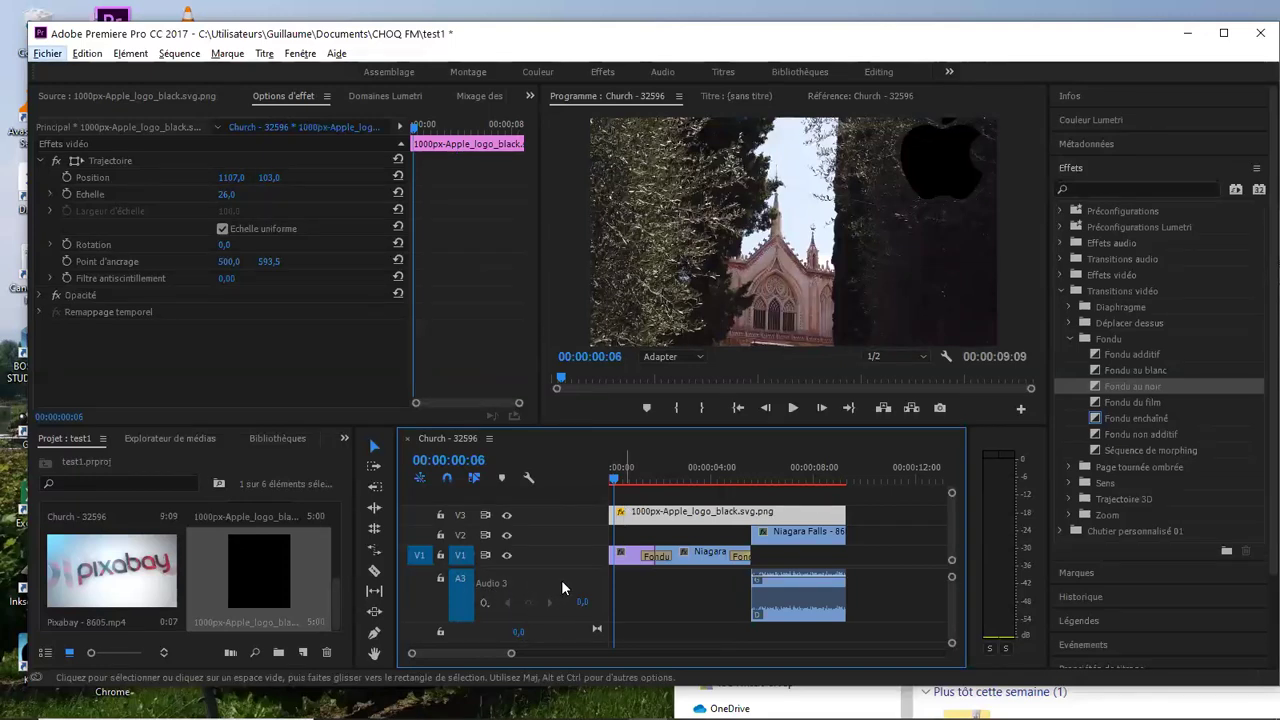
key(alt+space)
click(623, 486)
key(space)
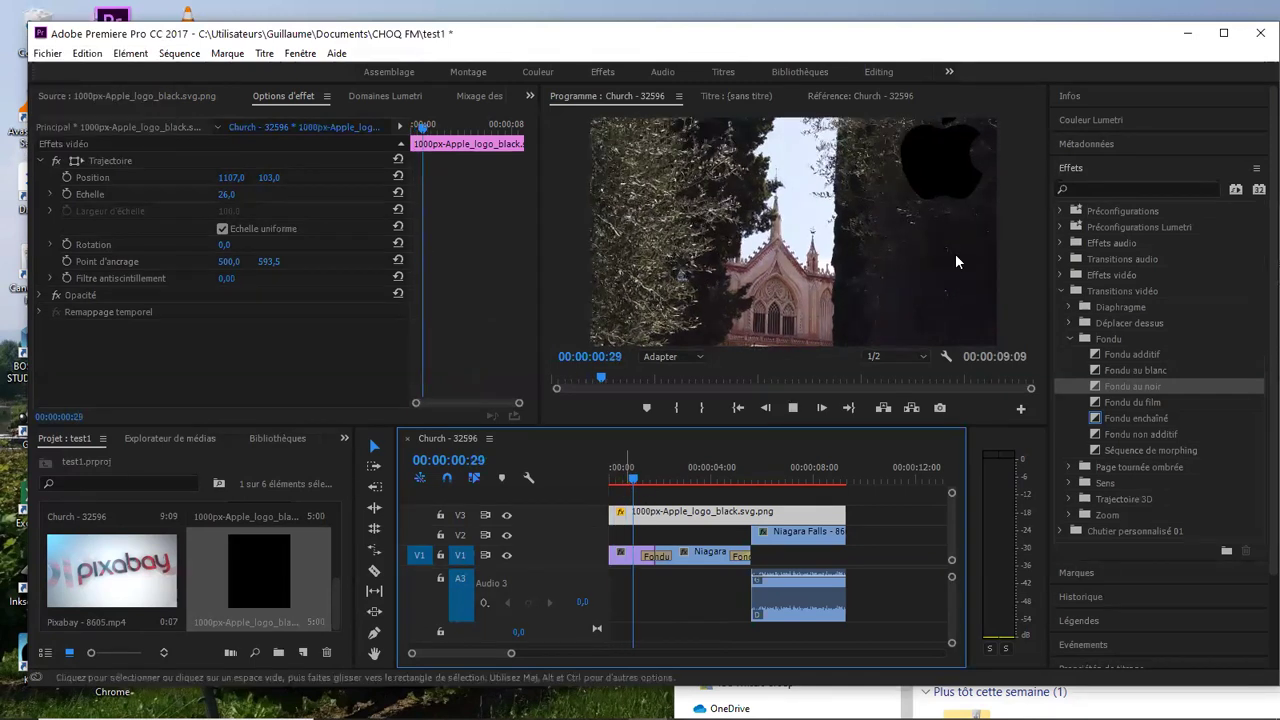
key(space)
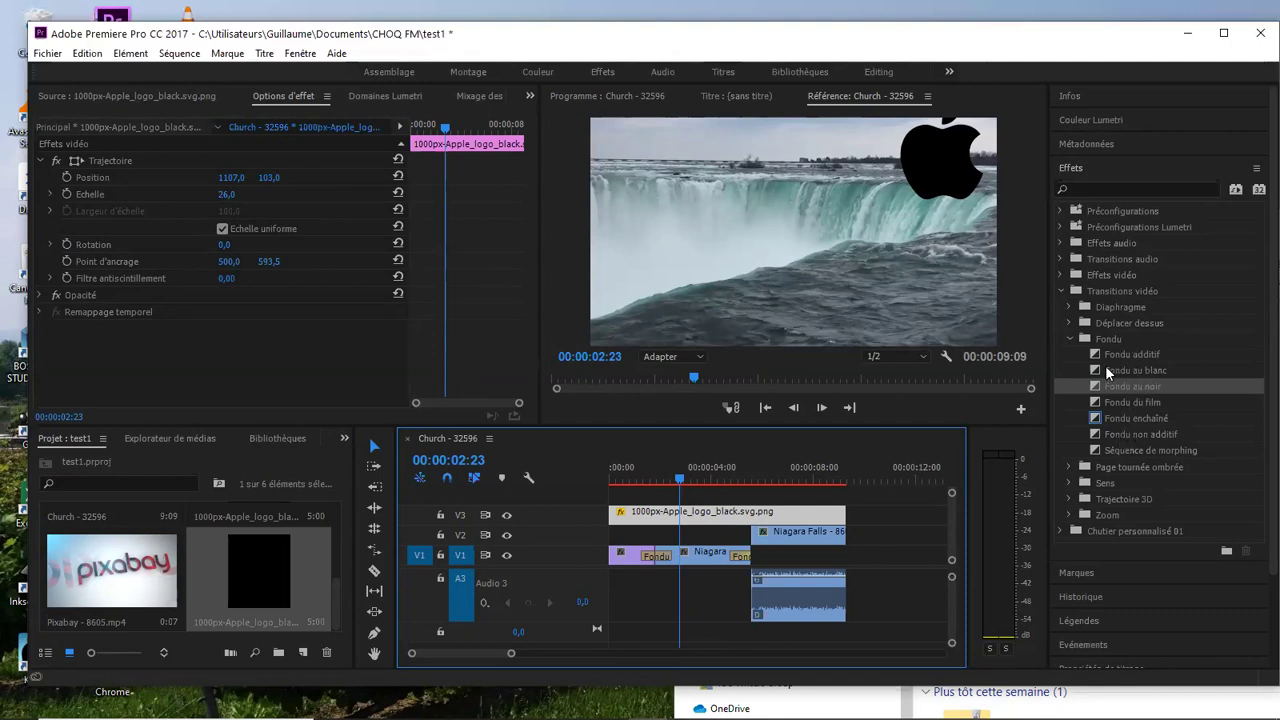
Apply the Fondu au blanc transition to the end of the Apple logo clip on V3 and play the ending from 00:00:08:00
drag(1123, 369, 838, 513)
click(814, 477)
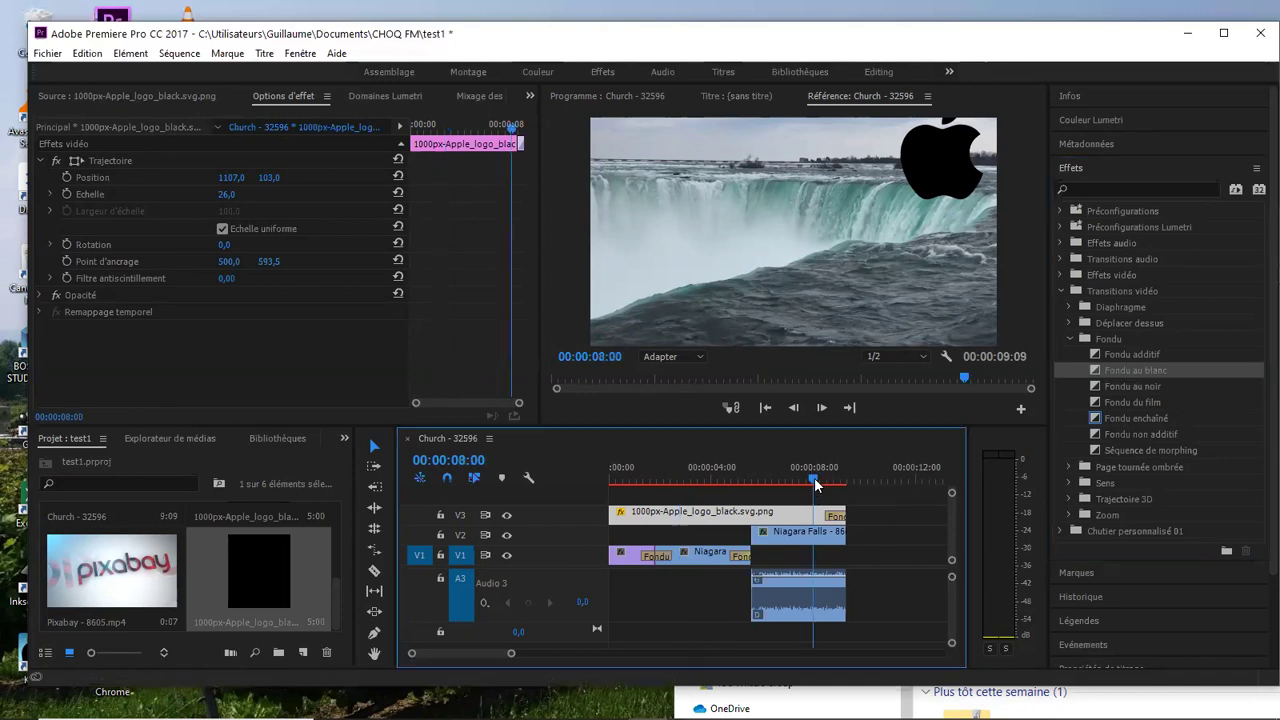
key(space)
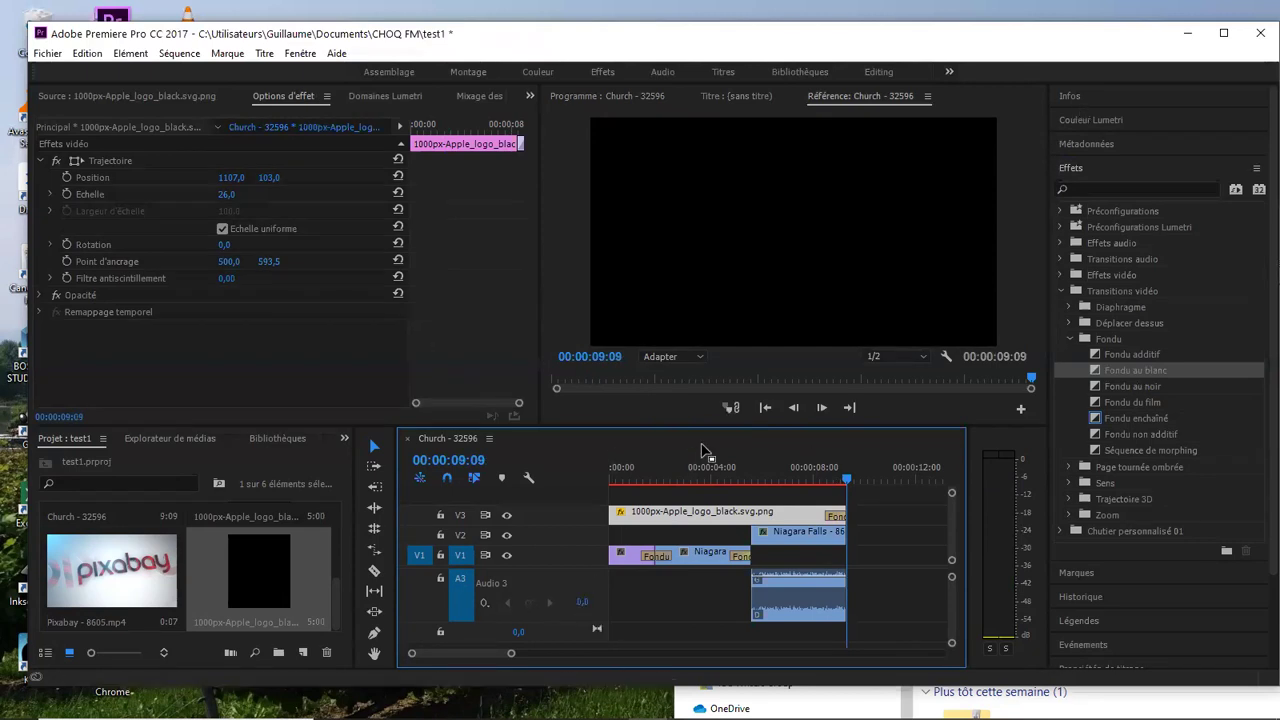
Save the project, move the playhead to 00:00:01:08 and open the media export settings for the sequence
key(ctrl+s)
click(641, 480)
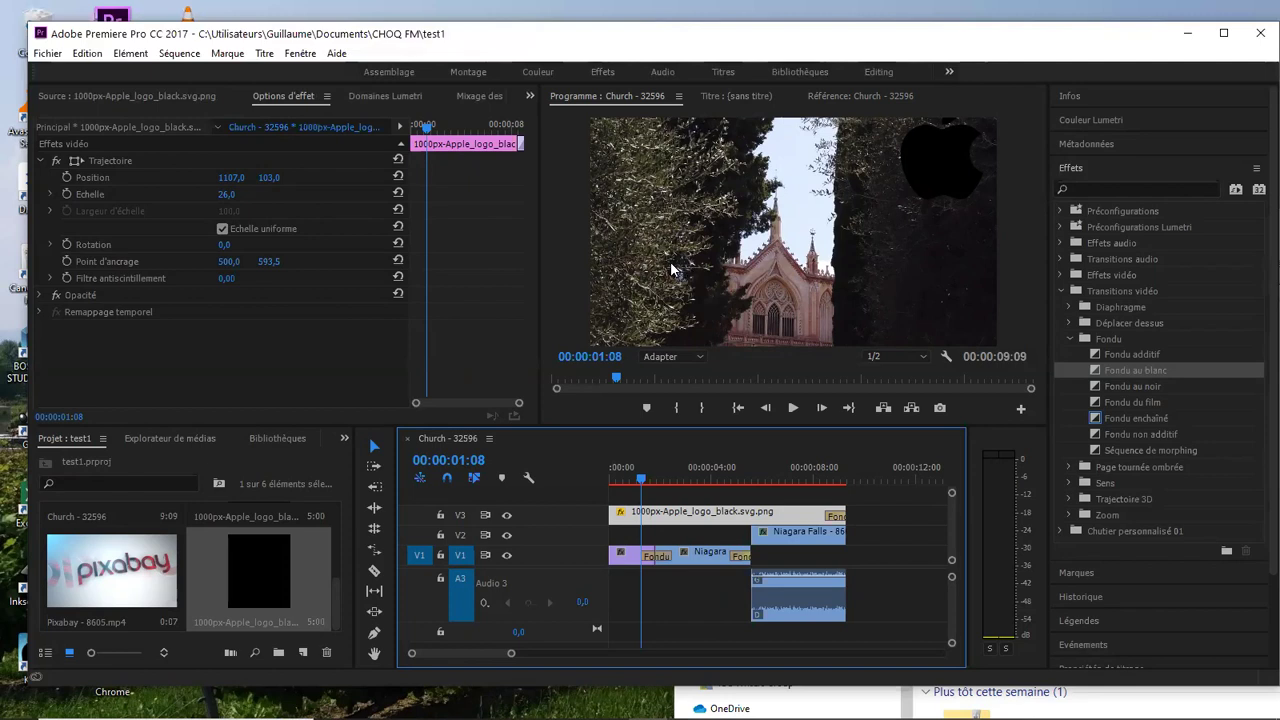
click(38, 55)
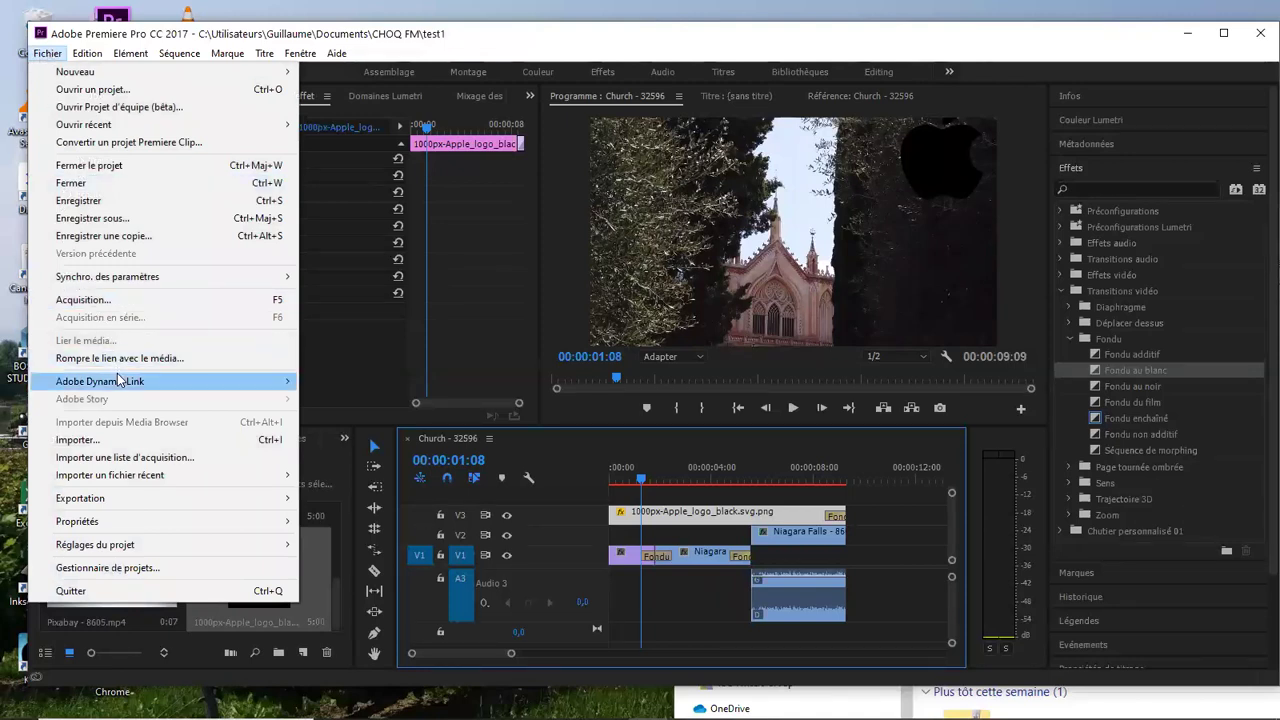
mouse_move(130, 505)
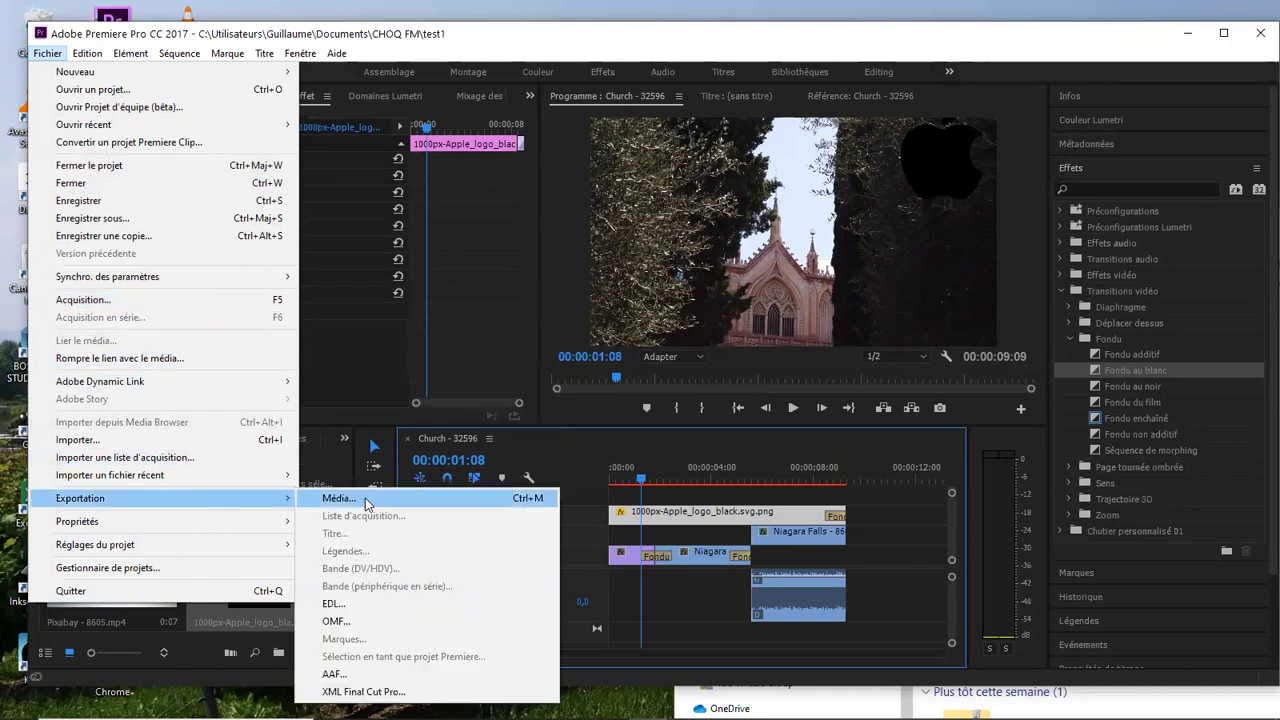
click(366, 500)
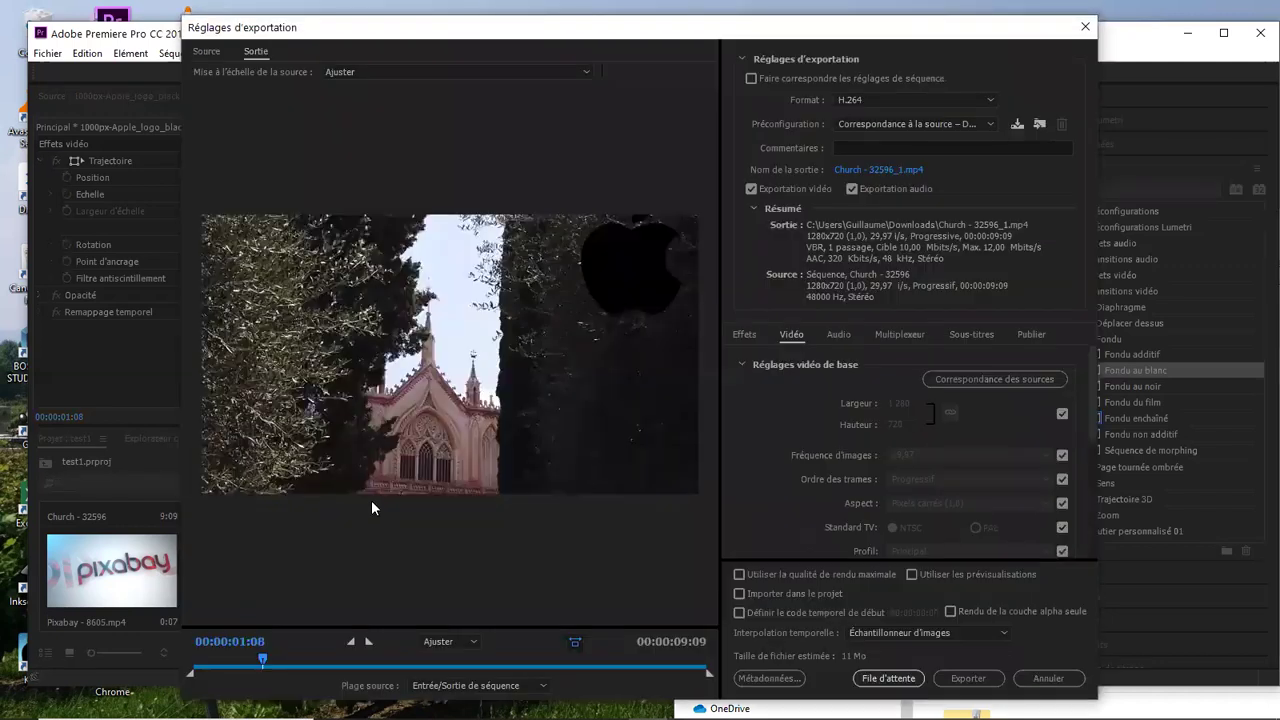
Examine the H.264 export presets, from the device presets to Vimeo and YouTube, and keep the source-matching preset
click(846, 121)
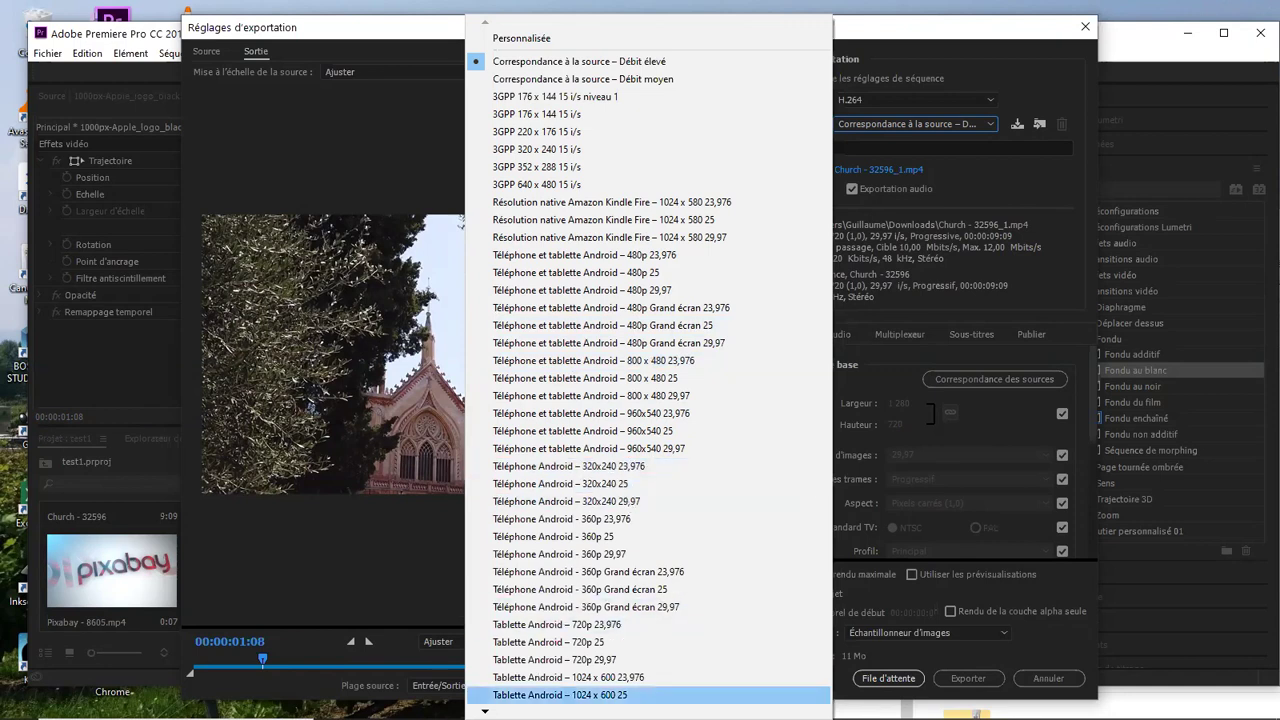
scroll(648, 600, down, 5)
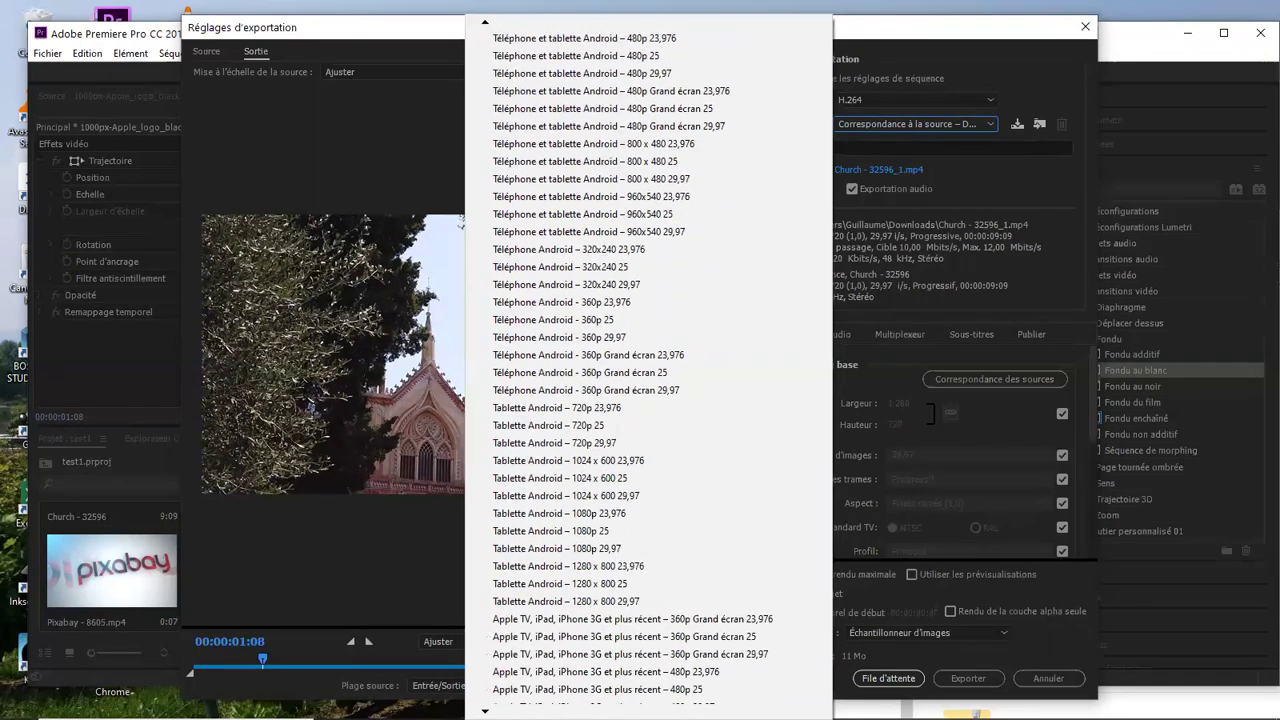
scroll(648, 370, down, 6)
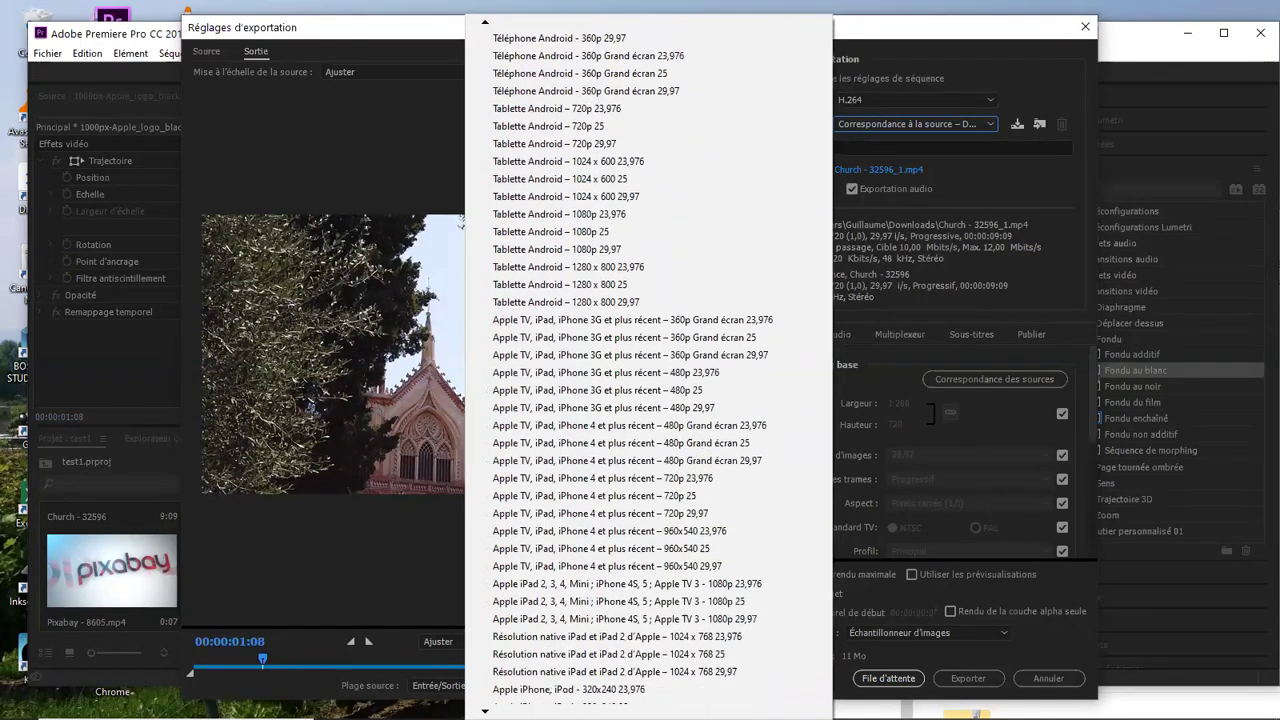
scroll(648, 365, down, 7)
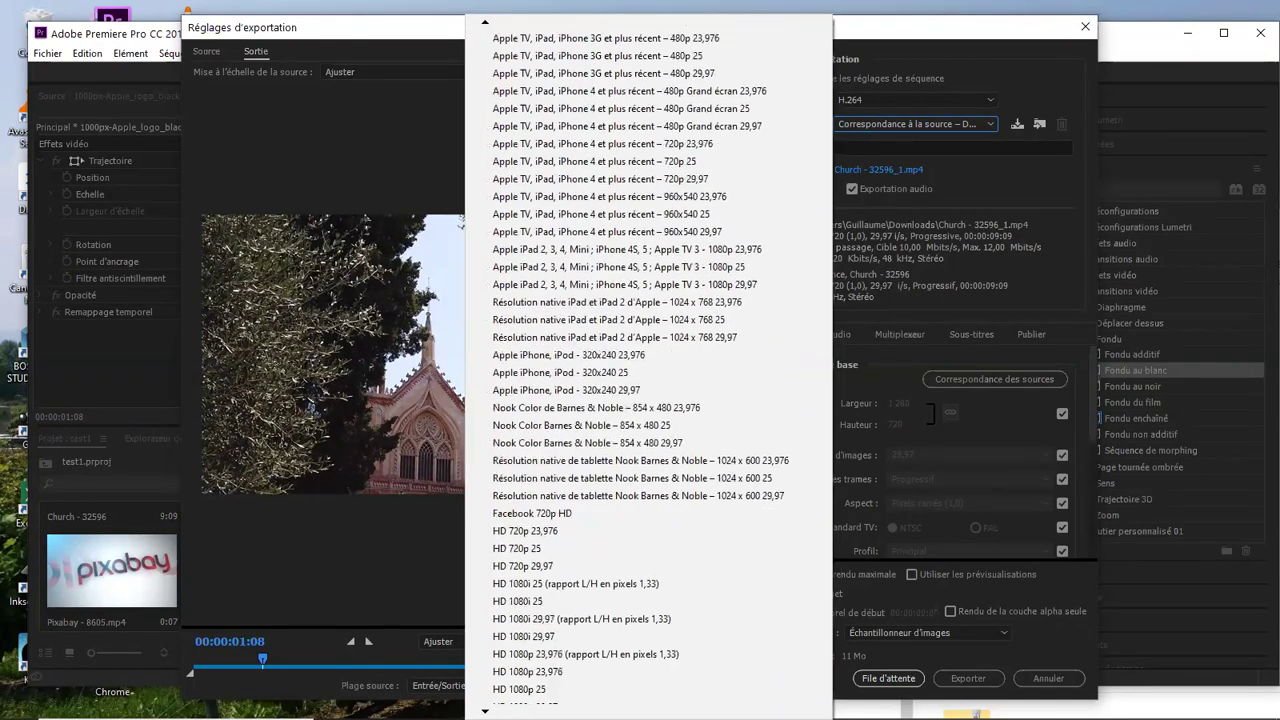
scroll(648, 365, down, 3)
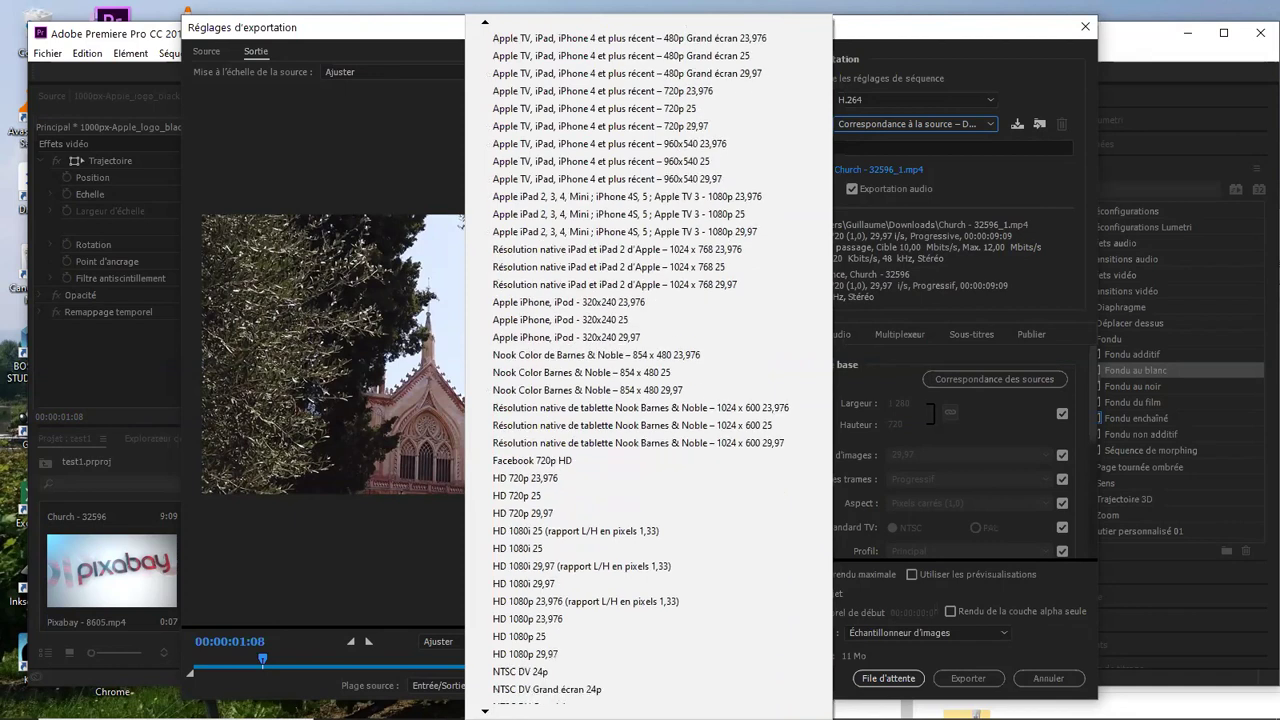
scroll(648, 365, down, 2)
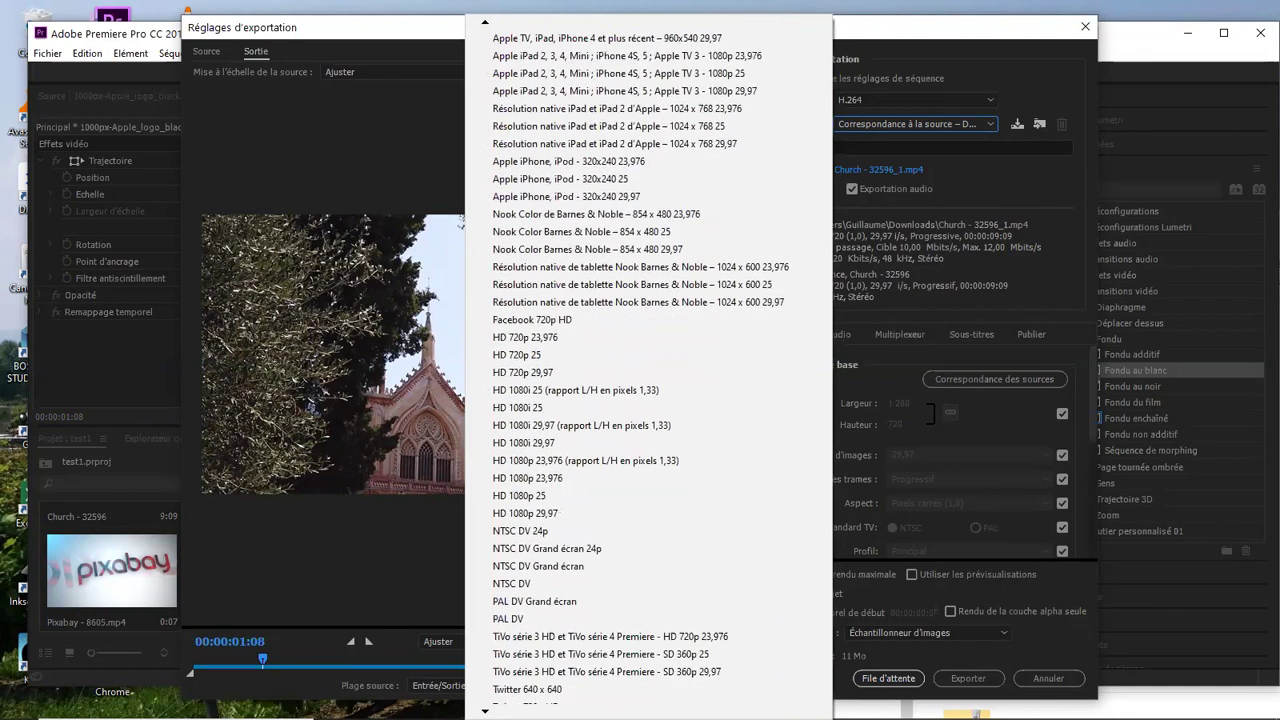
scroll(550, 686, down, 3)
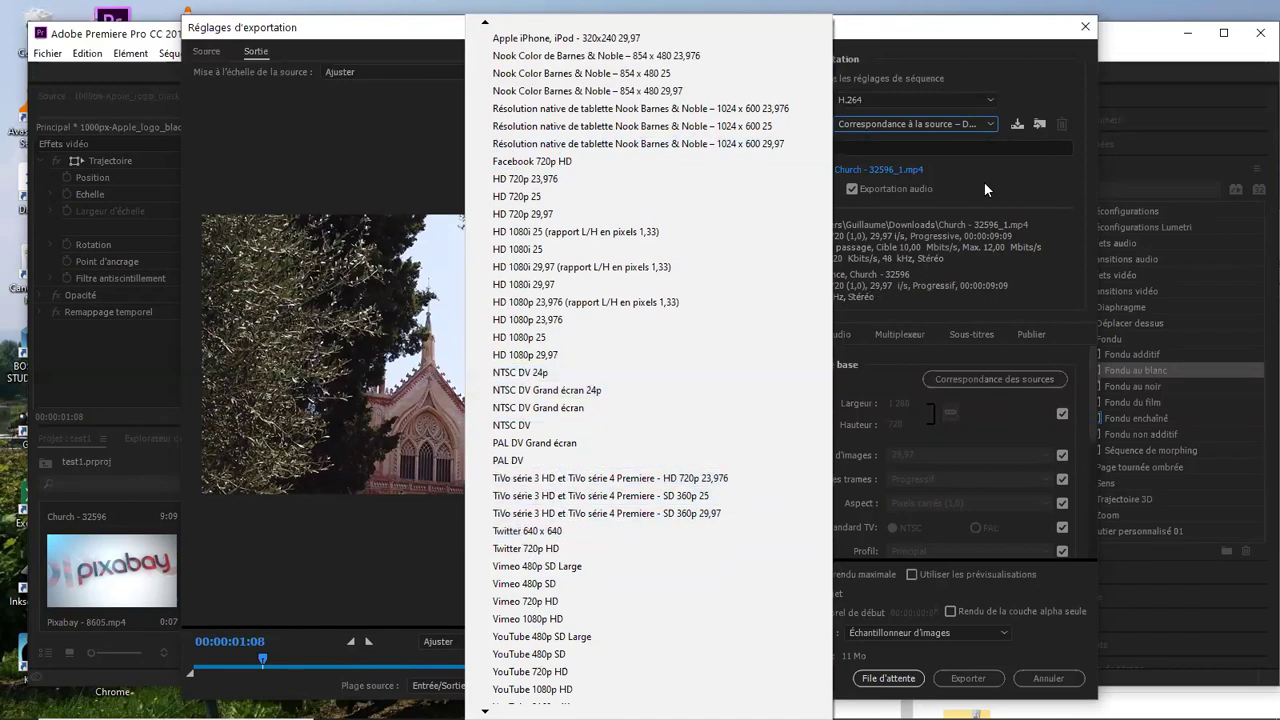
click(931, 127)
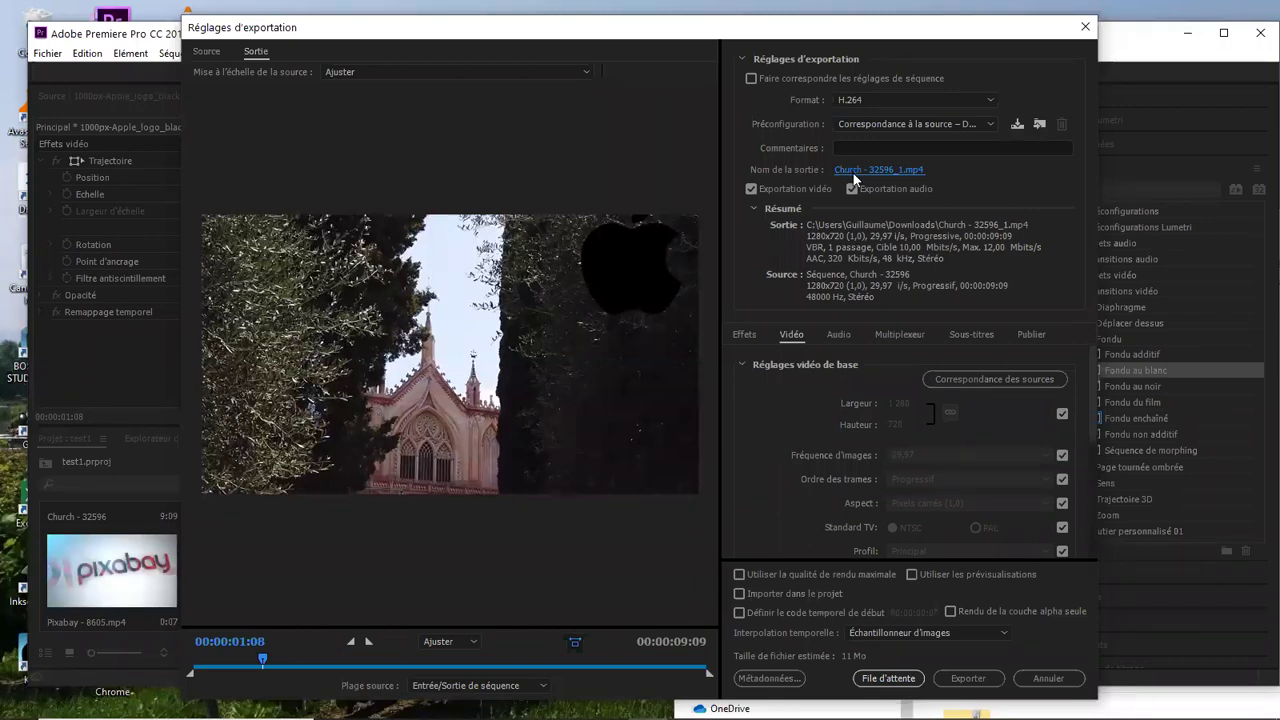
Check the output file name and save location without changing them, and view the Effets and Vidéo export settings
click(846, 172)
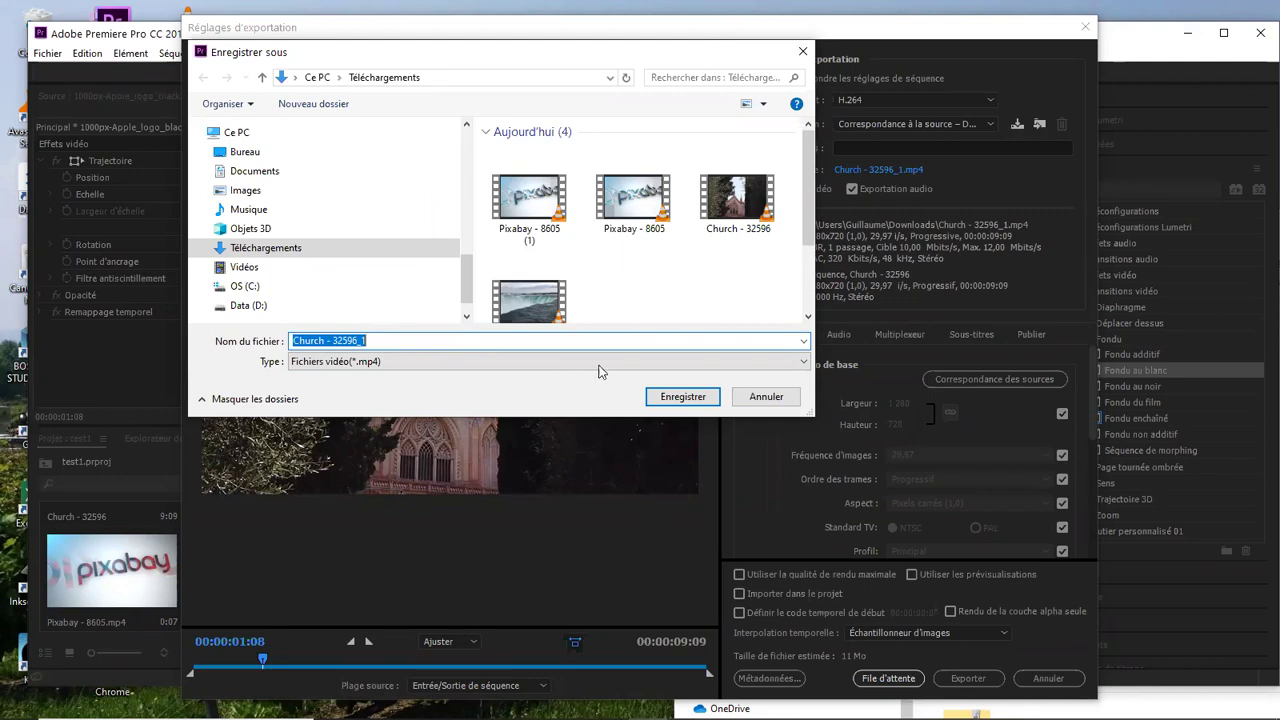
click(743, 399)
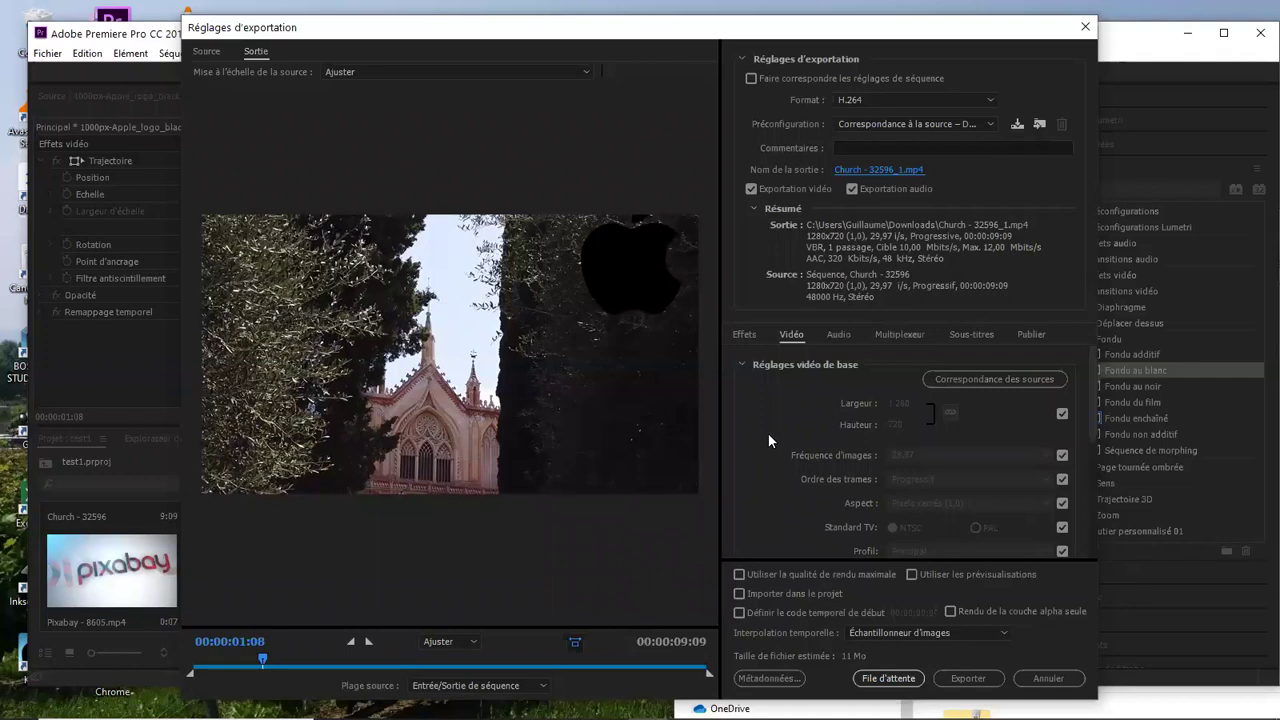
click(736, 334)
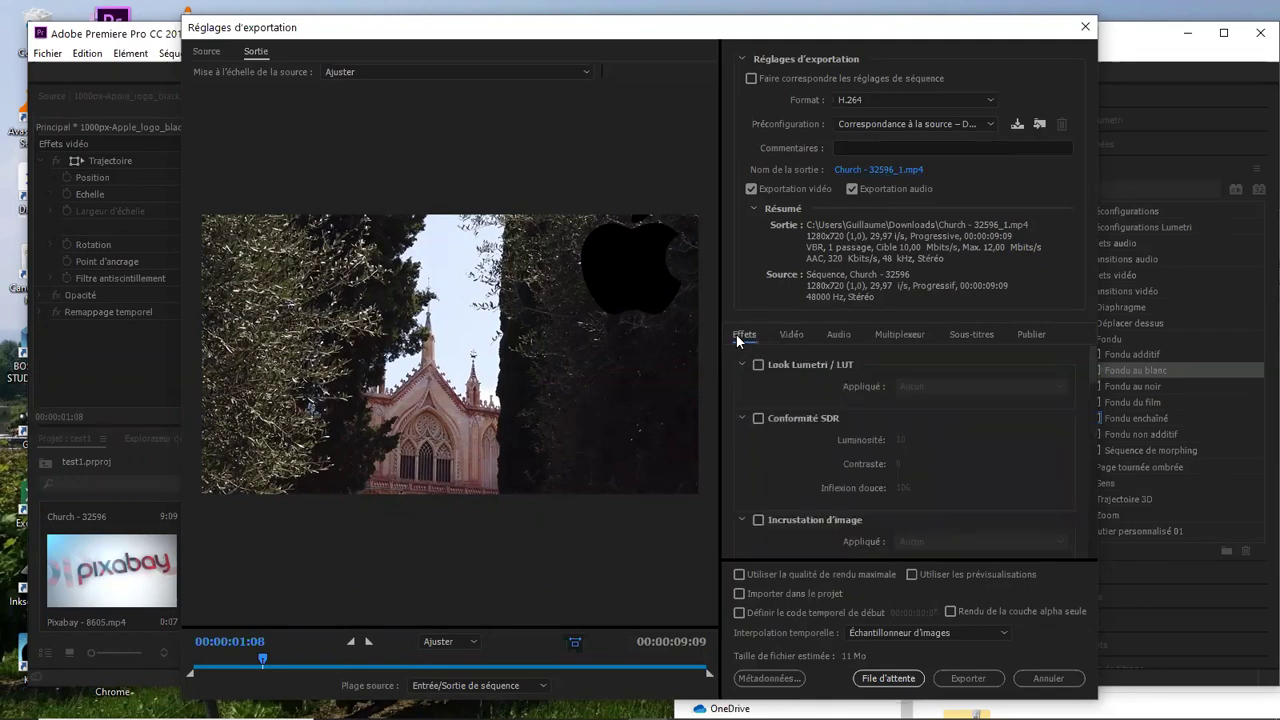
click(790, 335)
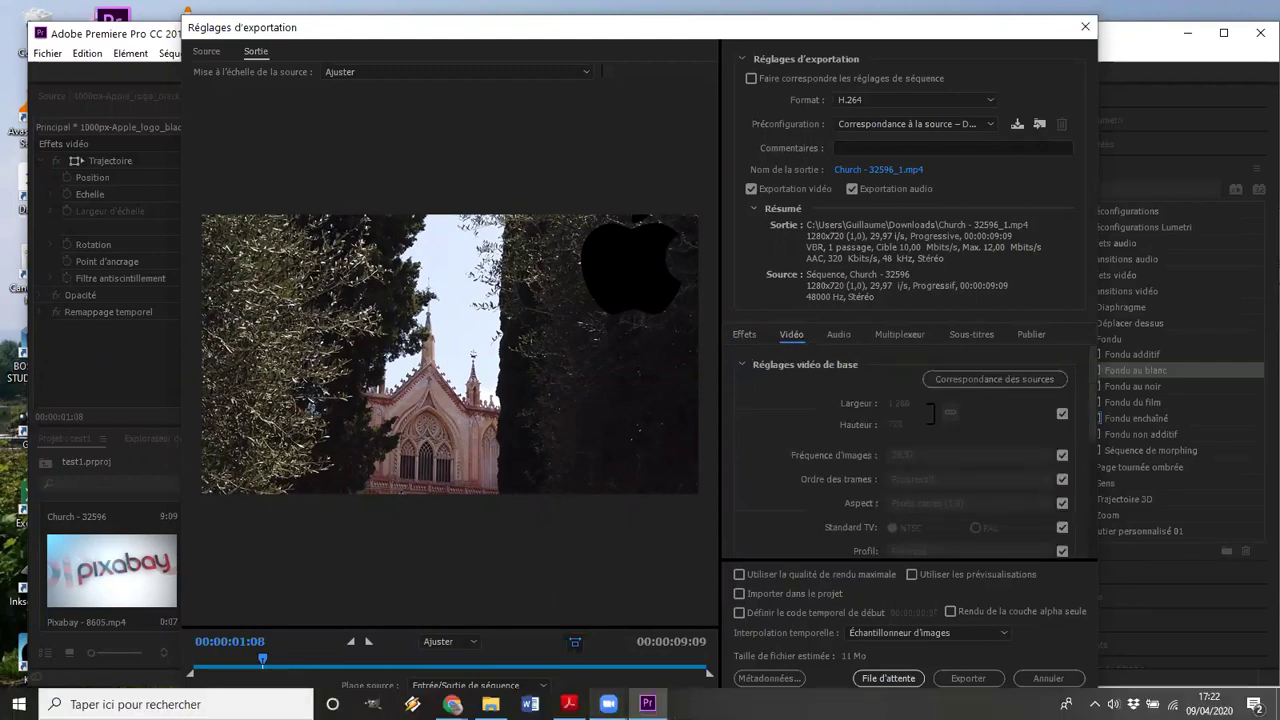
Switch to the CHOQ FM PDF in Acrobat Reader, maximize it and read the page on editing without professional software
click(569, 704)
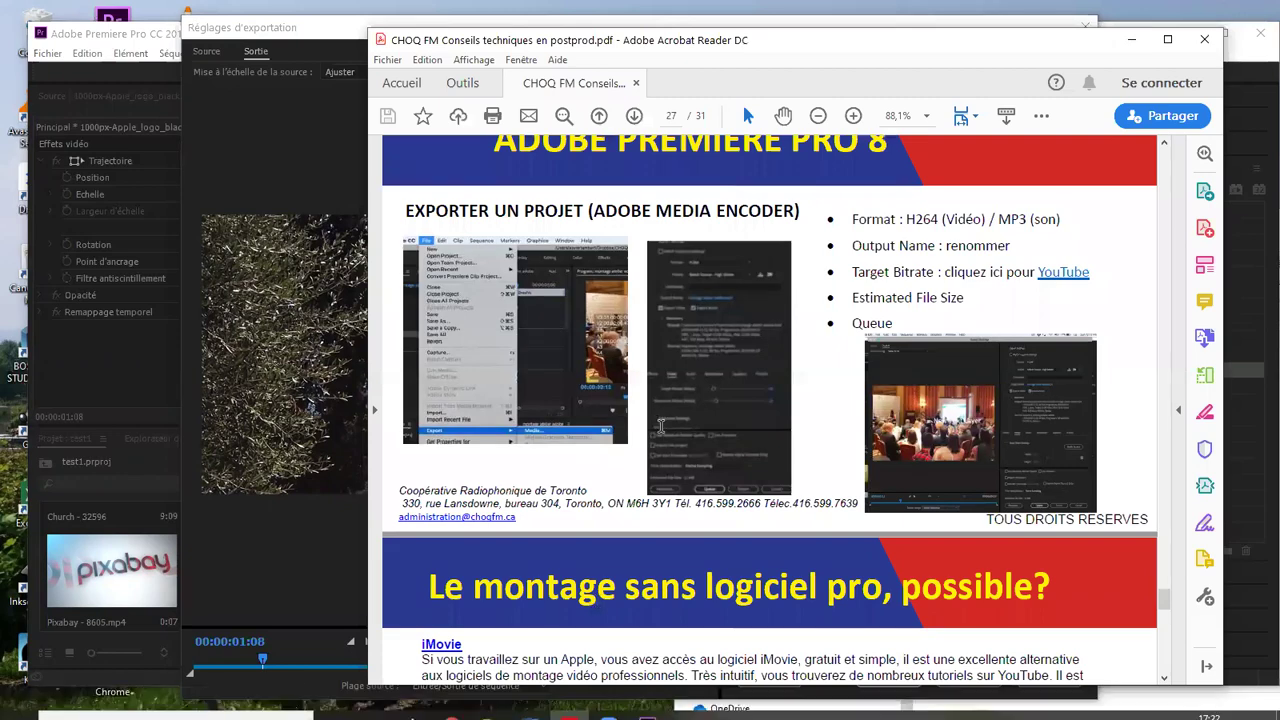
scroll(660, 425, down, 4)
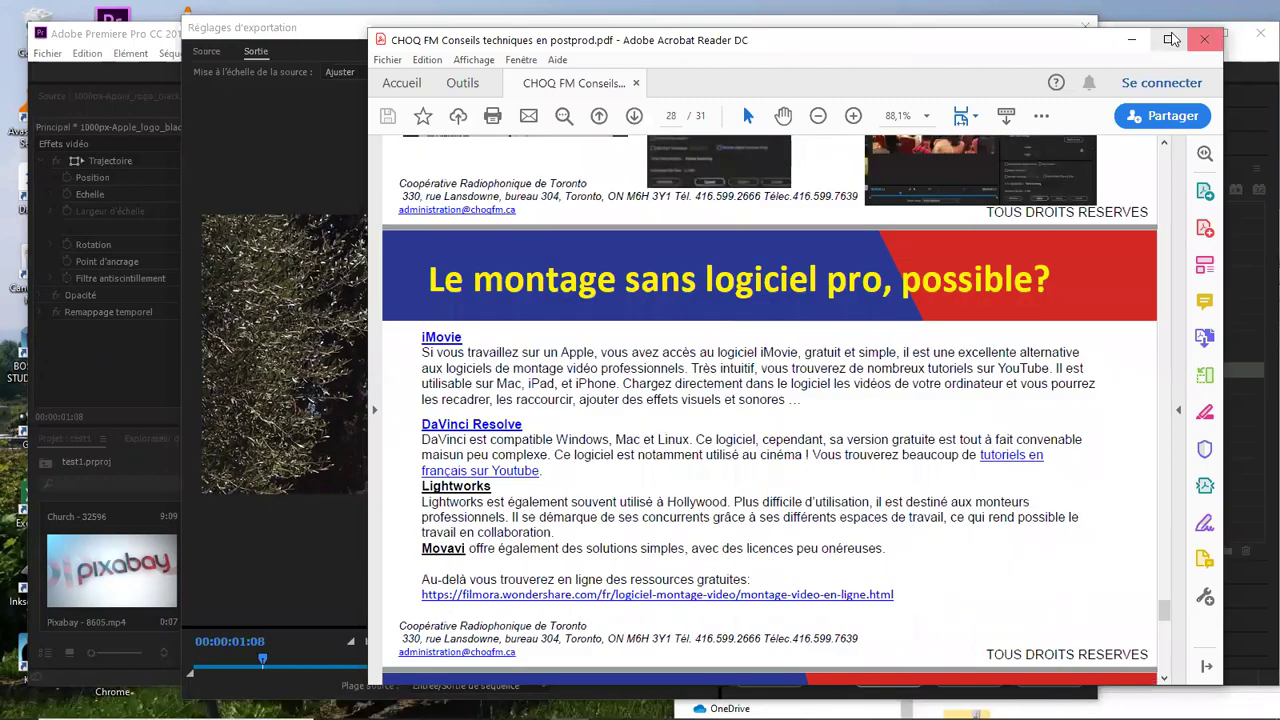
click(1167, 39)
scroll(525, 372, down, 2)
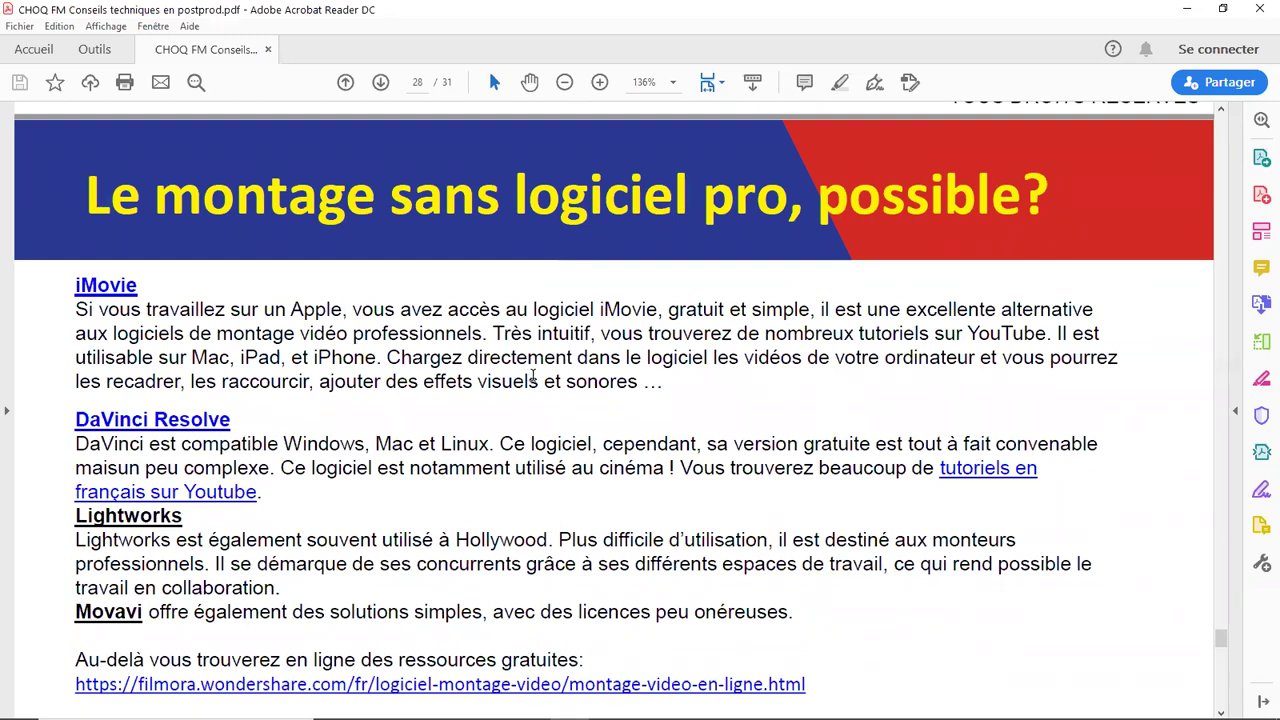
scroll(532, 370, down, 2)
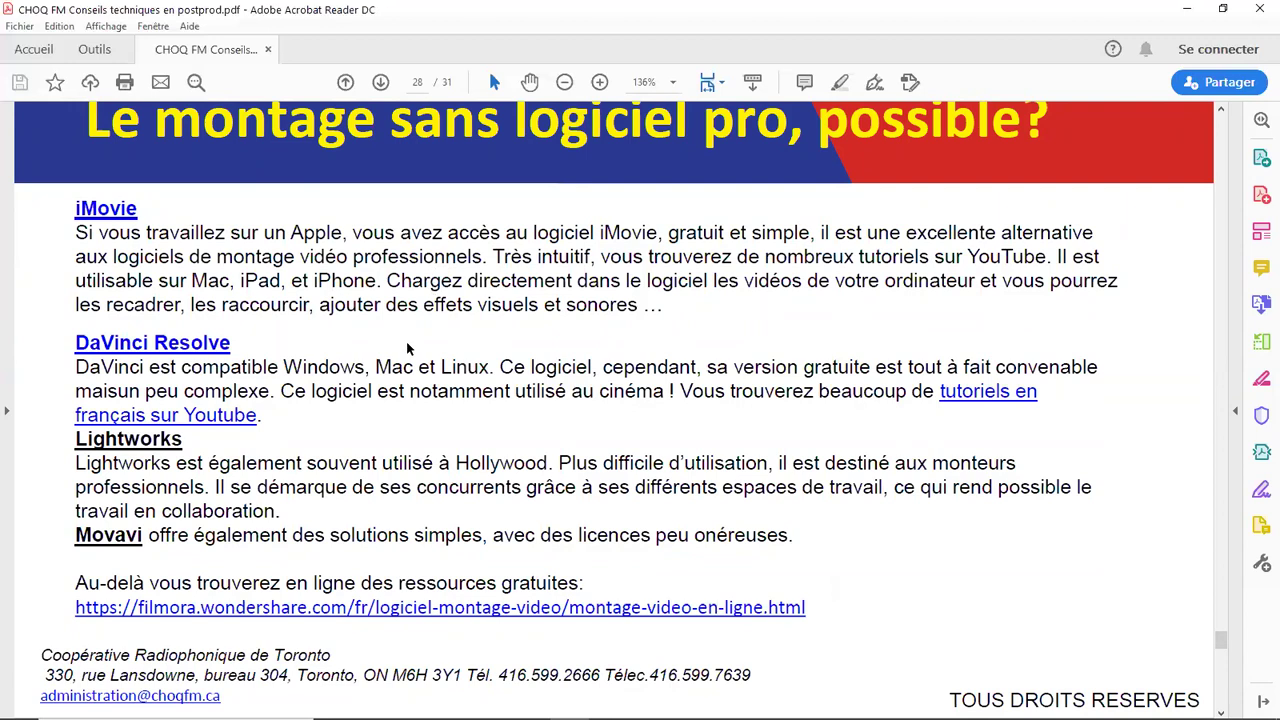
scroll(408, 346, down, 1)
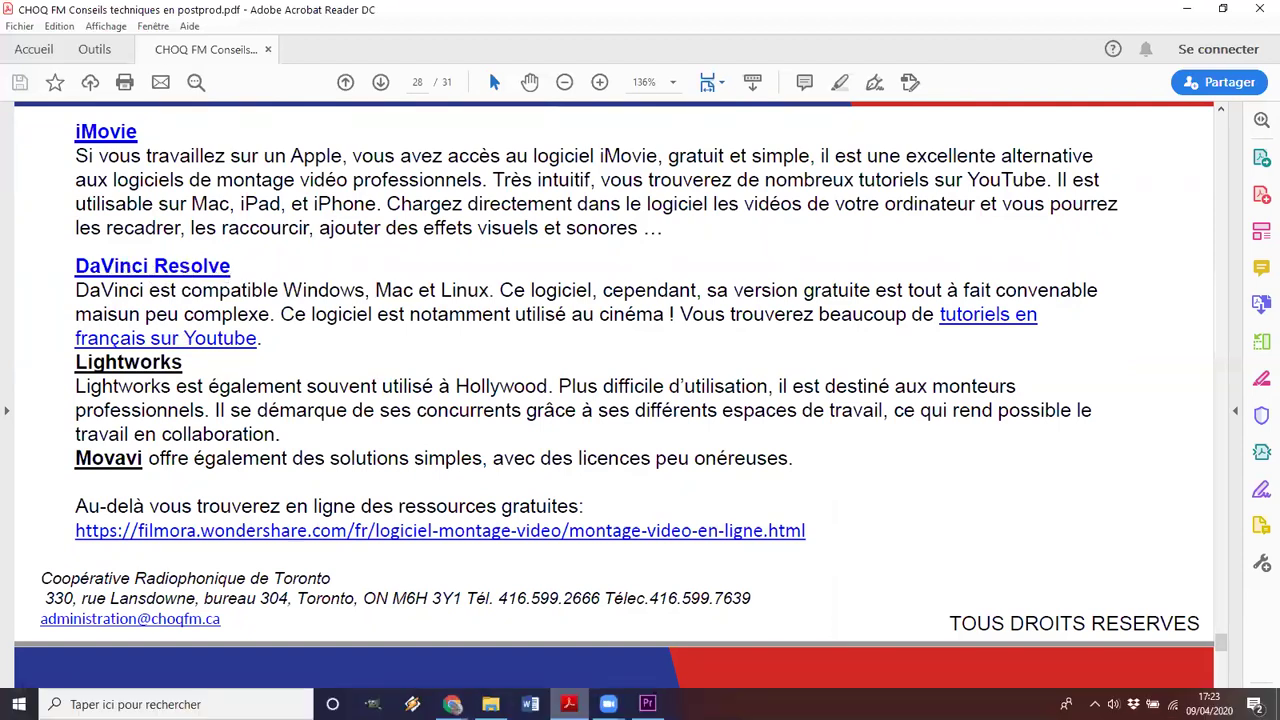
Switch to Chrome, close the logo image search and view the DaVinci Resolve 16 product page in a maximized window
mouse_move(453, 704)
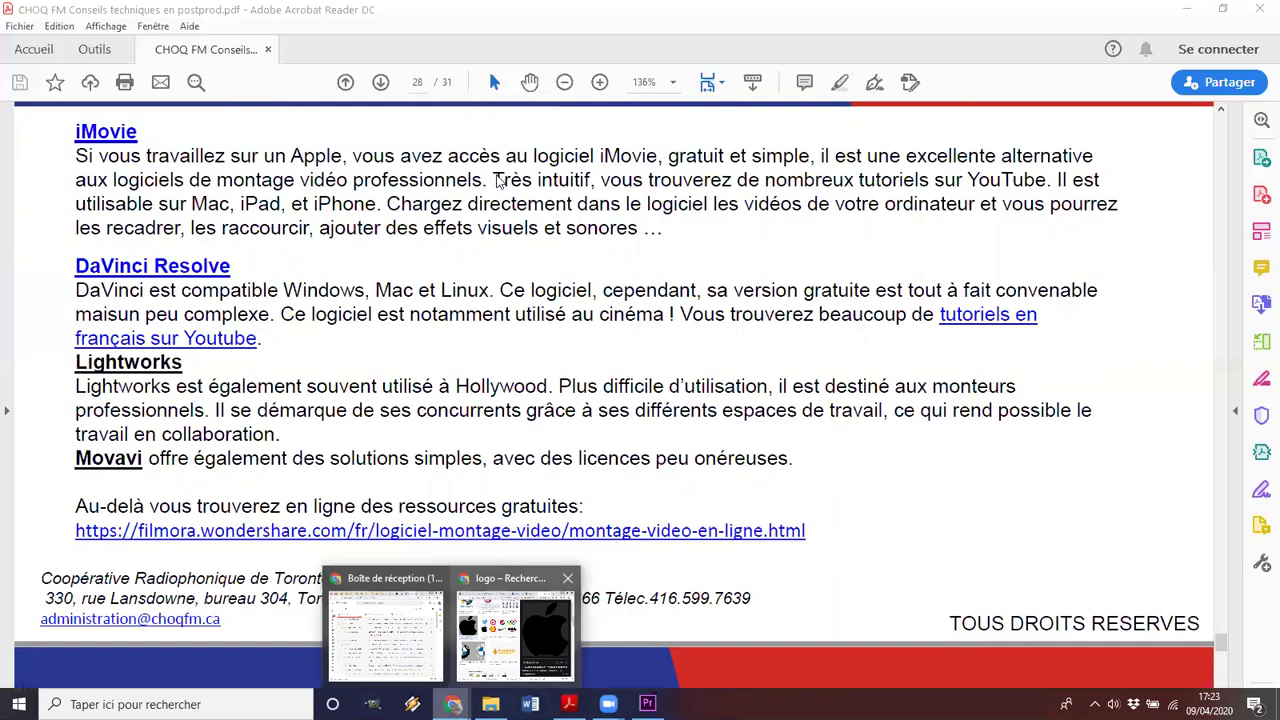
click(483, 668)
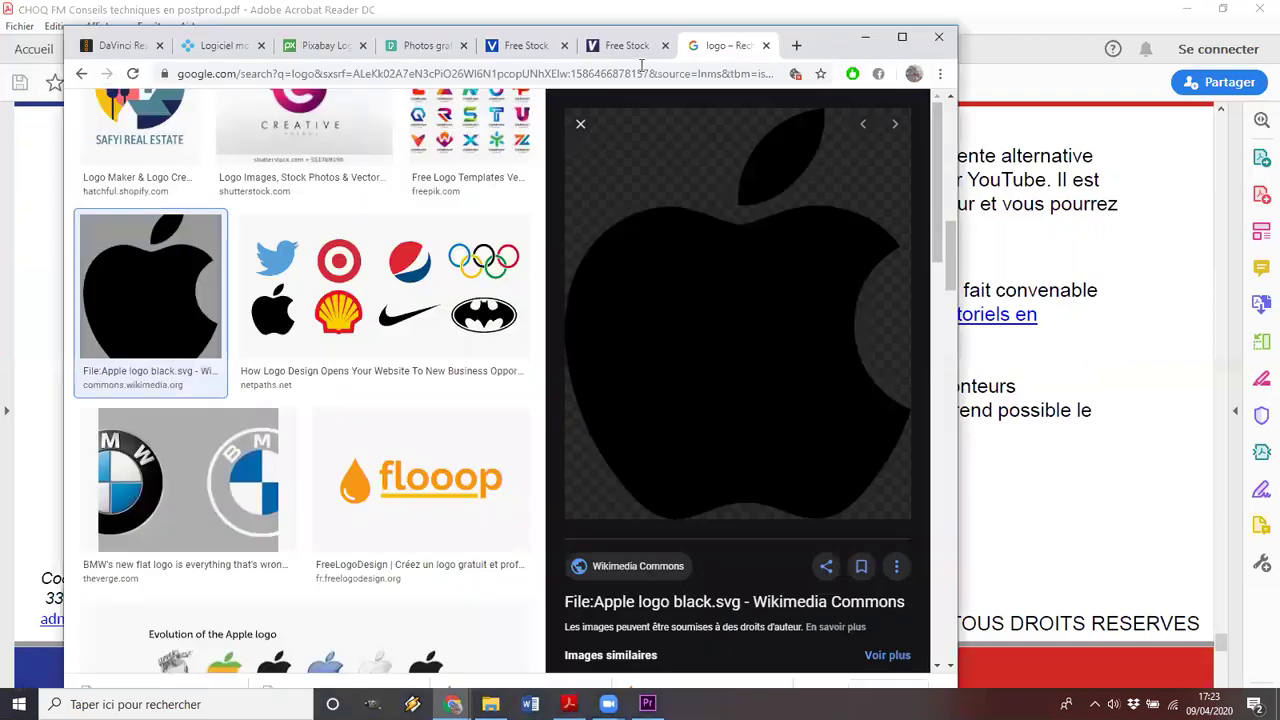
click(767, 45)
click(110, 47)
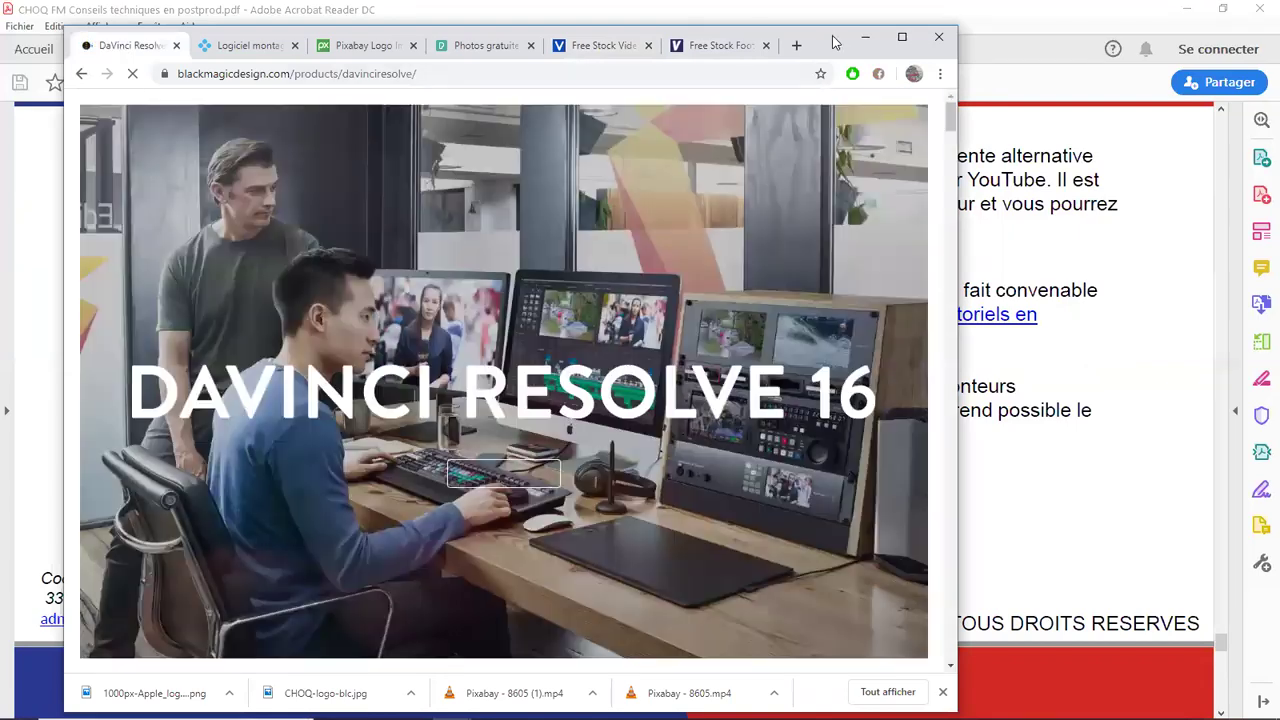
click(897, 38)
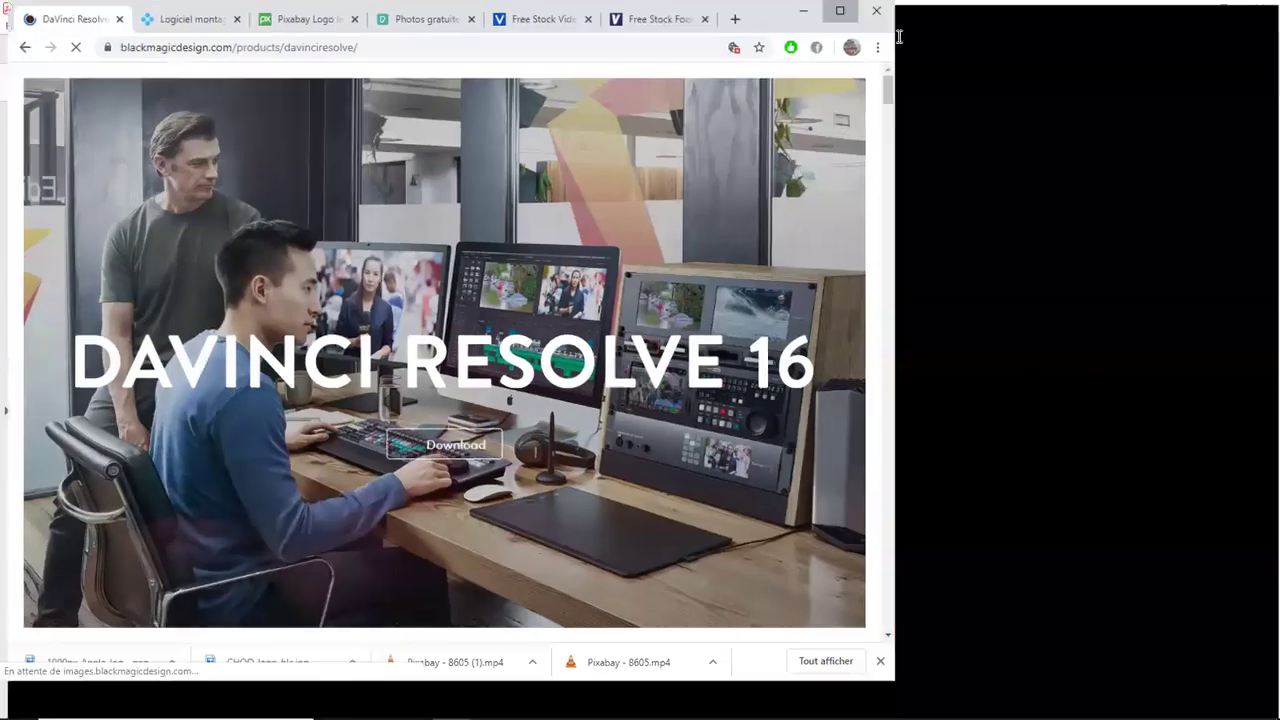
scroll(340, 290, down, 2)
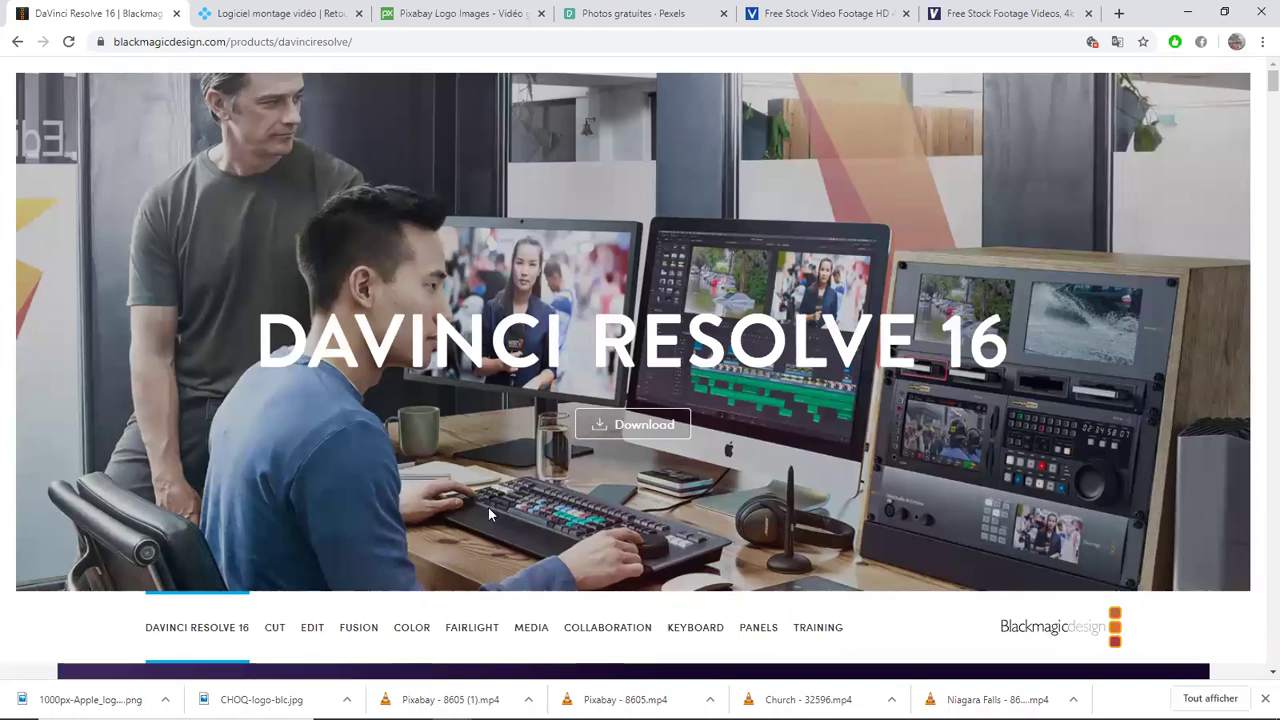
Examine the DaVinci Resolve 16 product page from the introduction and What's New section through the Cut Page features
scroll(488, 507, down, 2)
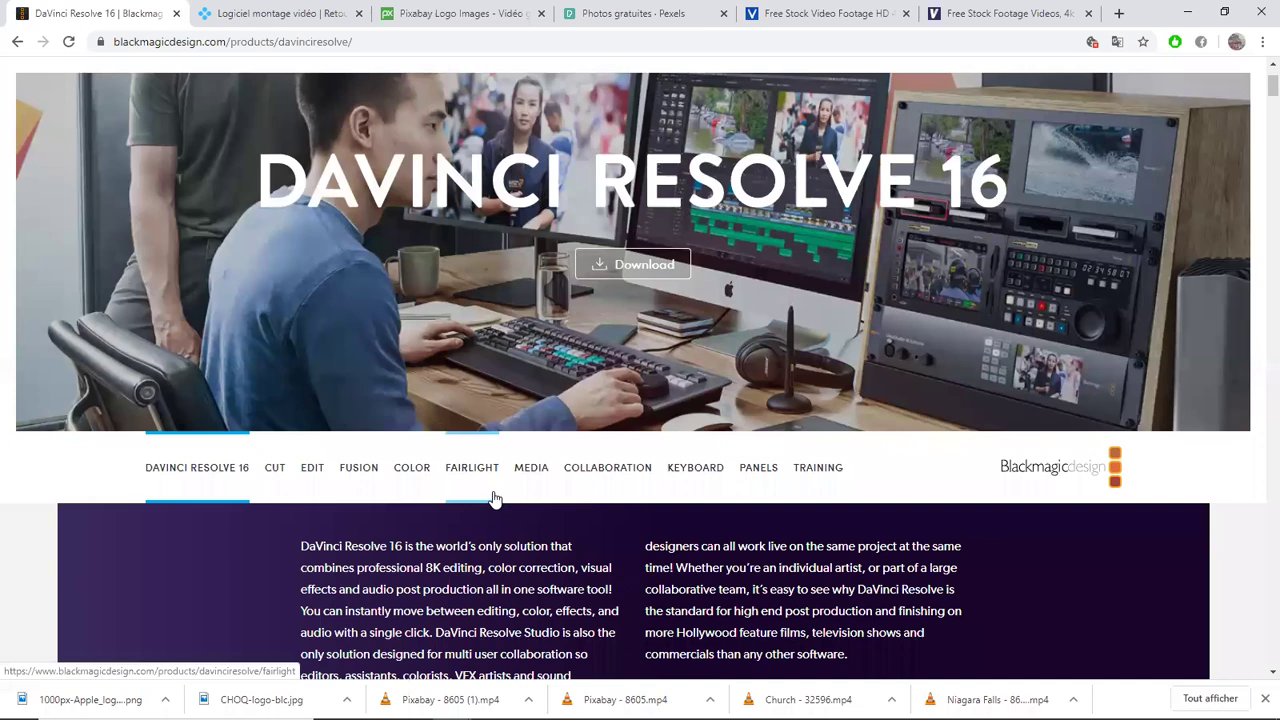
scroll(499, 472, down, 6)
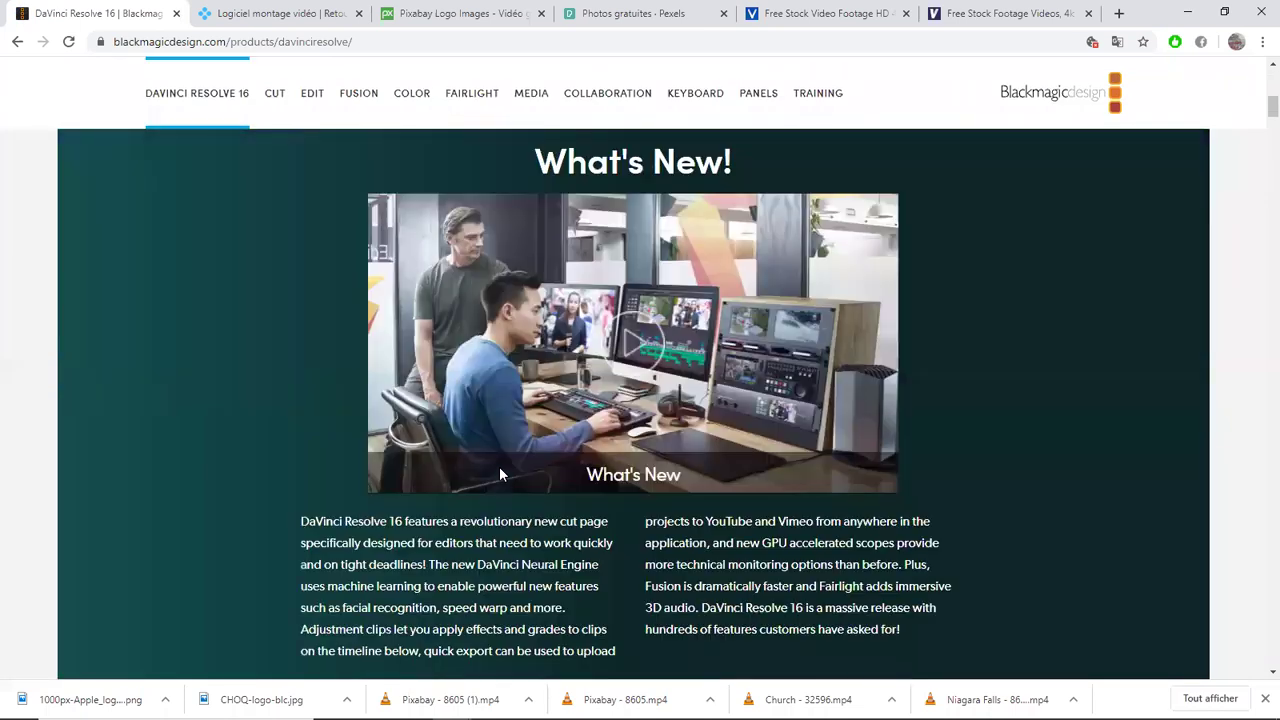
scroll(499, 459, down, 5)
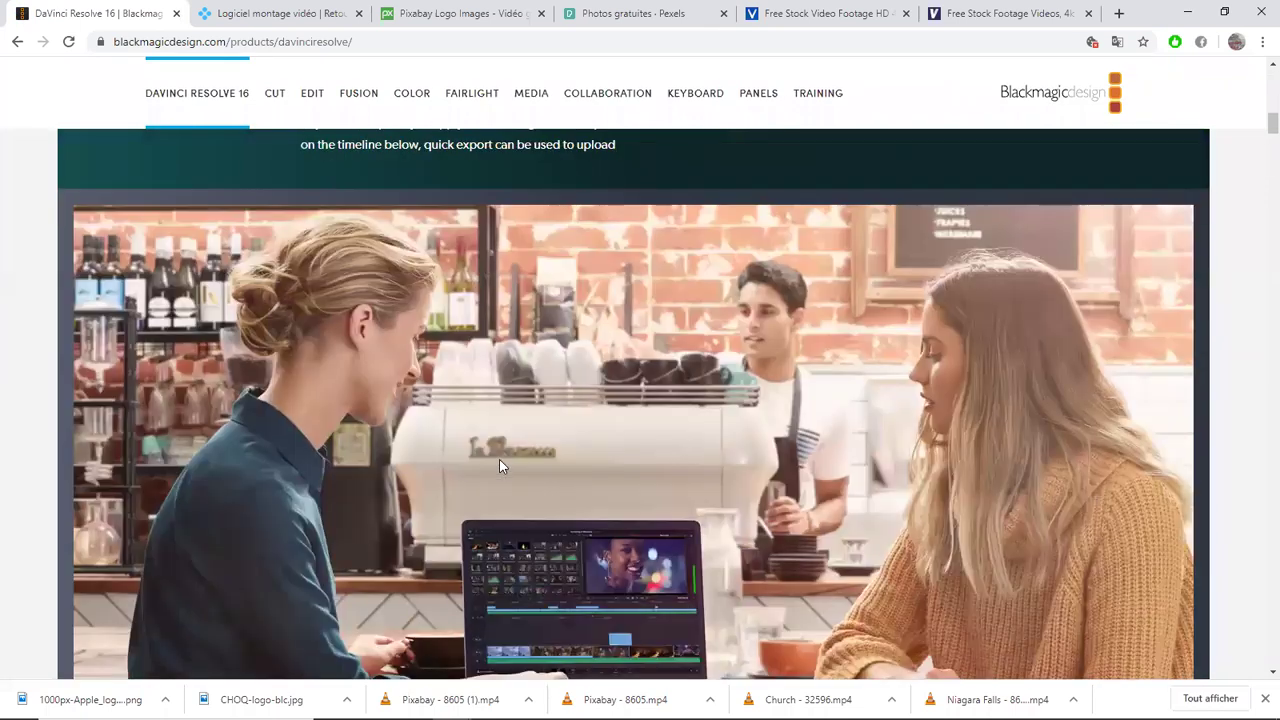
scroll(499, 460, down, 3)
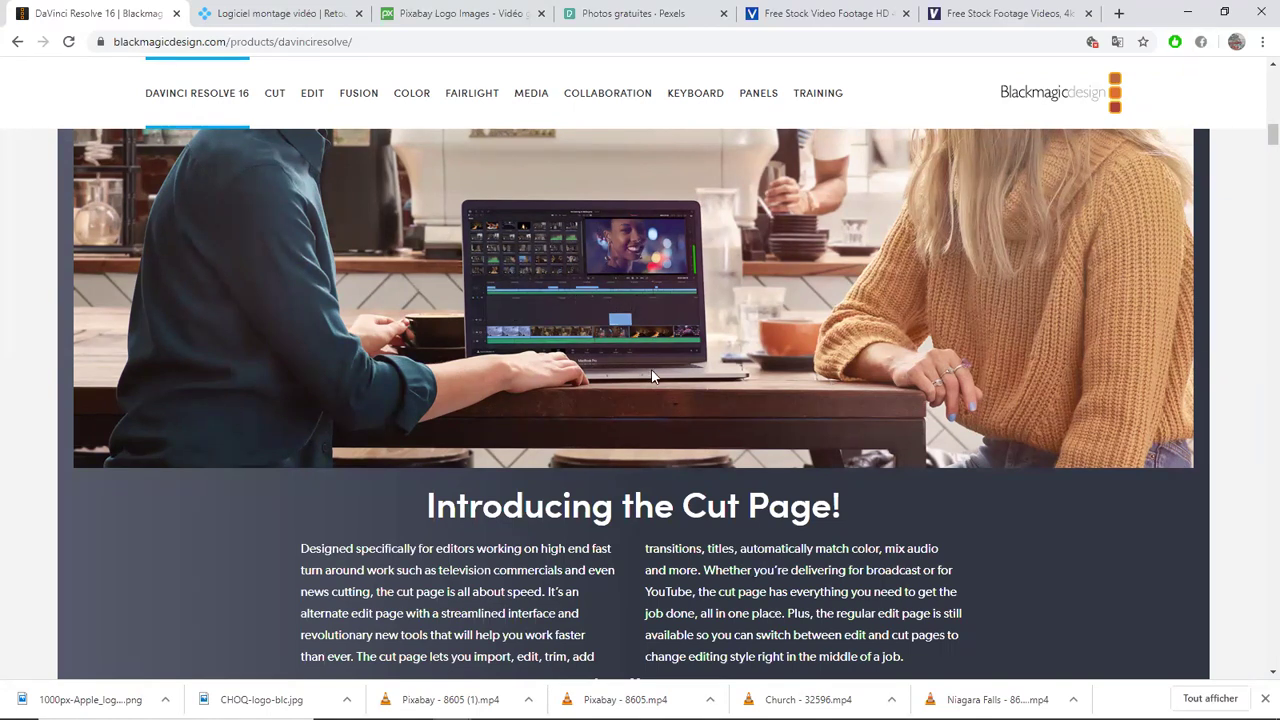
scroll(656, 375, down, 2)
scroll(600, 360, down, 4)
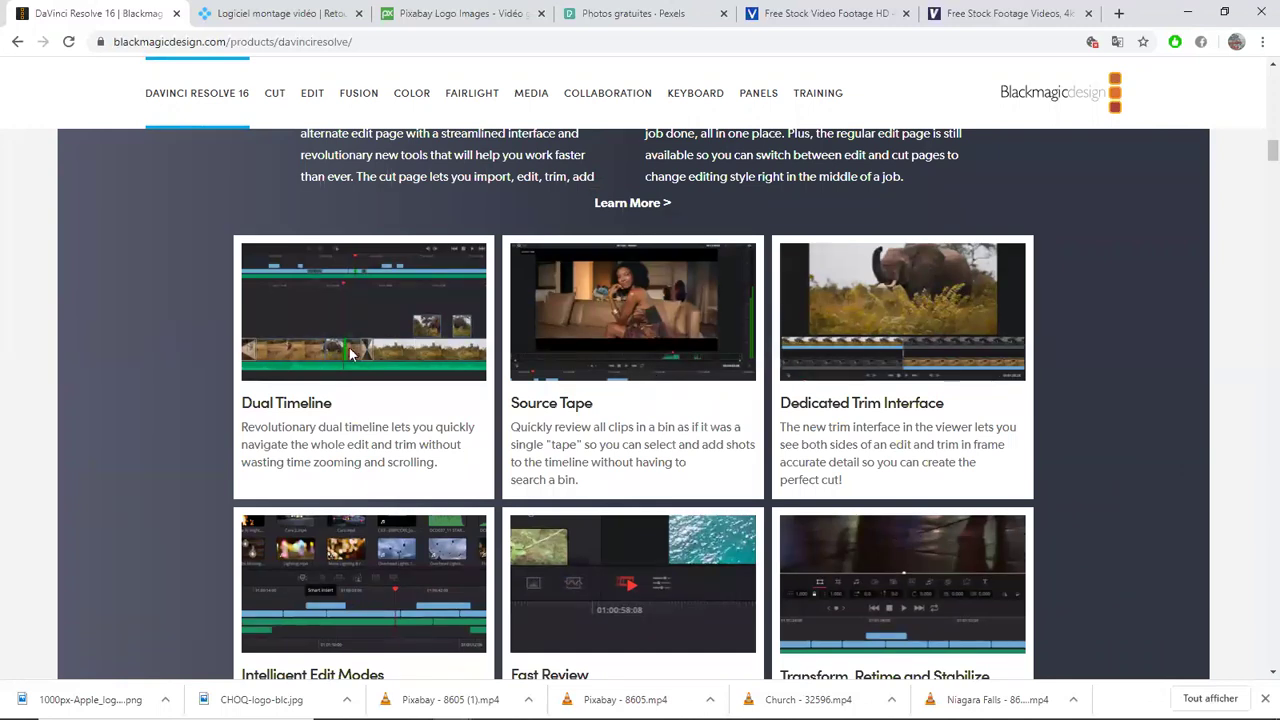
scroll(245, 375, down, 2)
scroll(250, 372, down, 10)
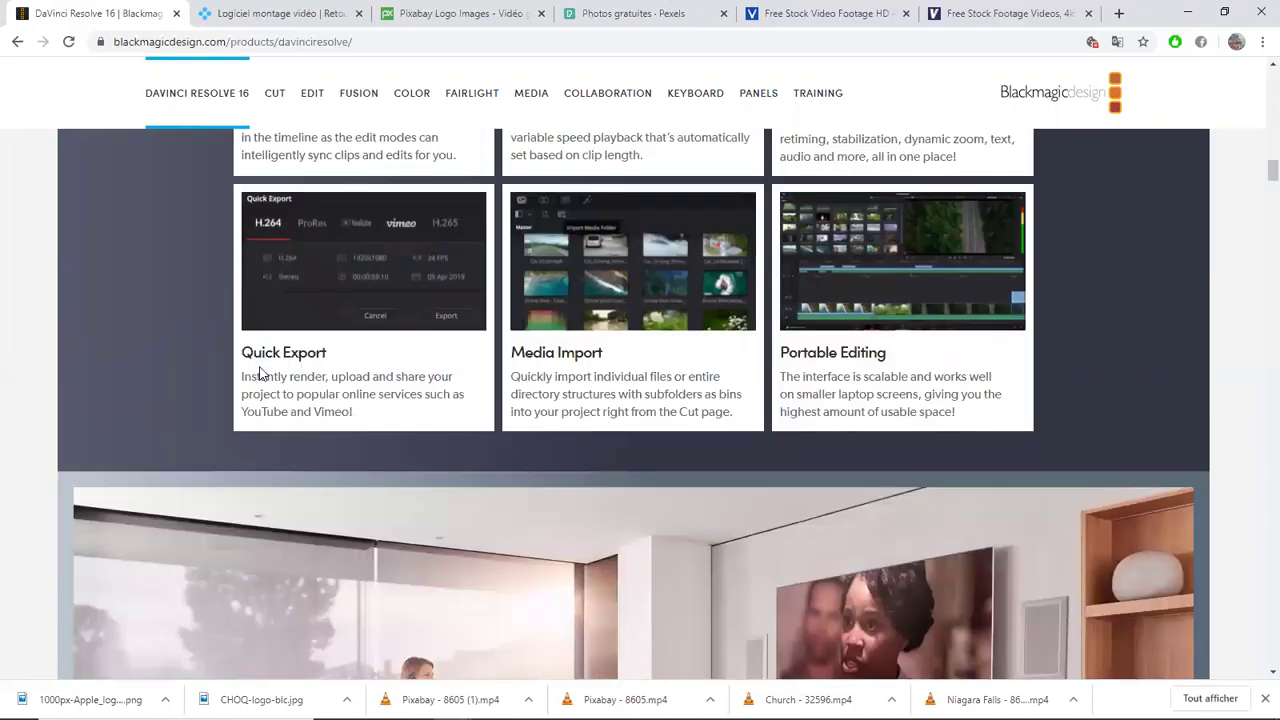
Review the timeline editing and Fusion VFX features of DaVinci Resolve 16, and return to the CHOQ FM PDF in Acrobat Reader
scroll(425, 360, down, 6)
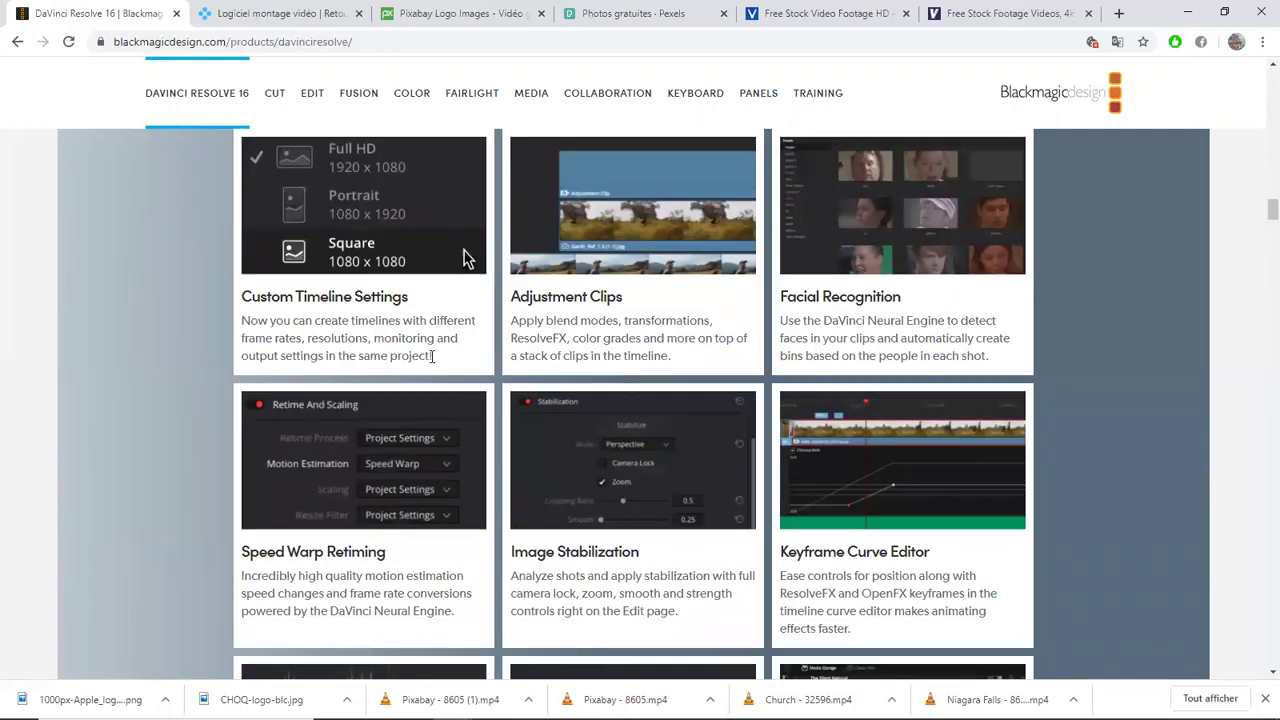
scroll(464, 344, down, 6)
scroll(584, 314, down, 3)
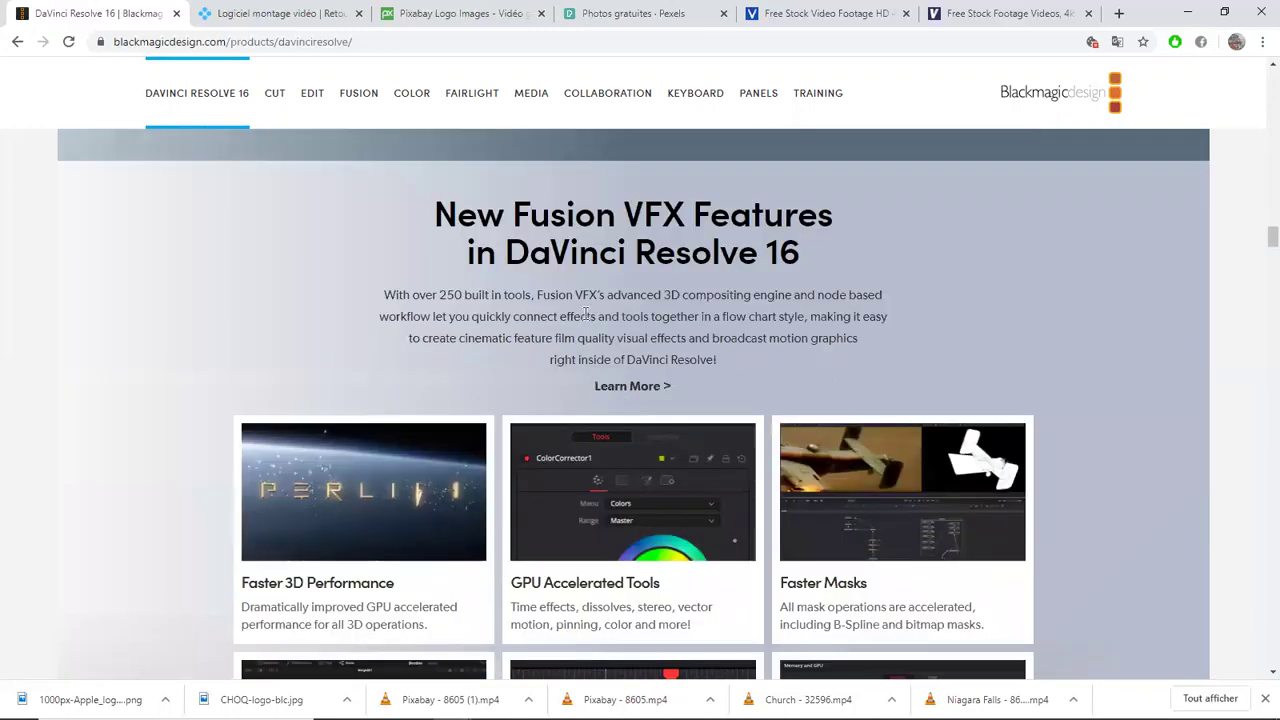
scroll(568, 312, down, 2)
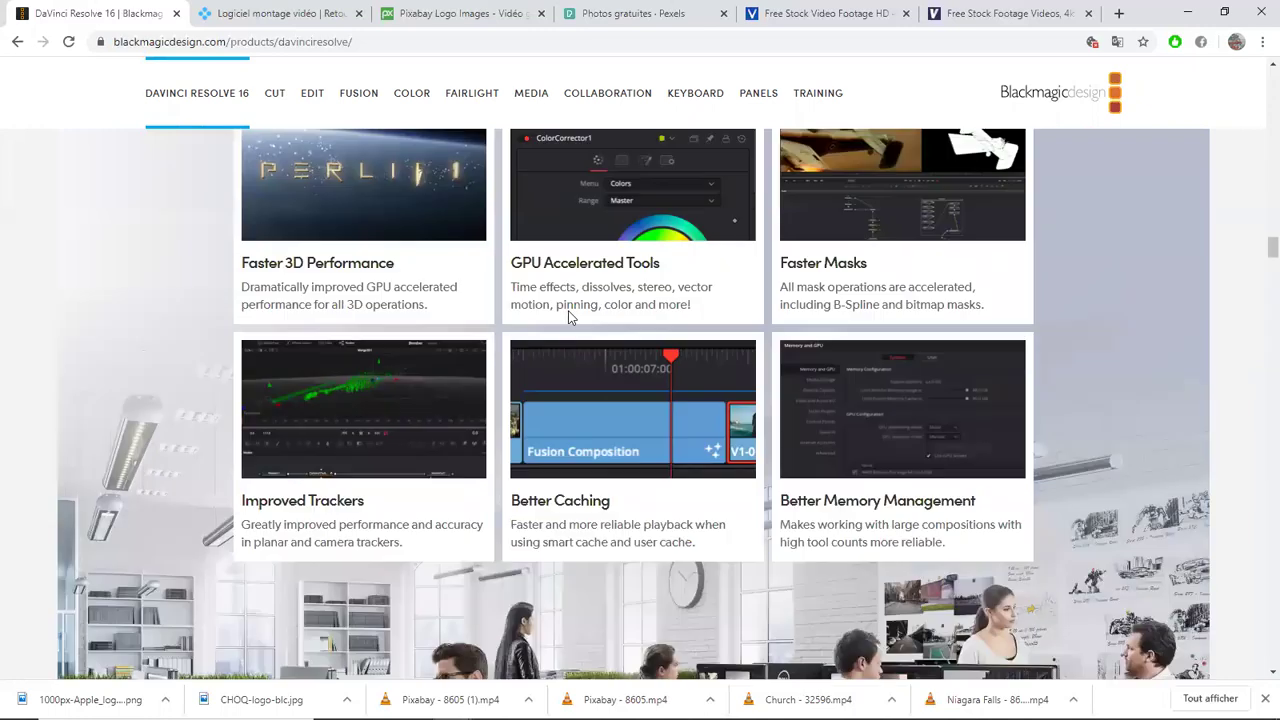
scroll(524, 342, down, 3)
scroll(524, 342, down, 2)
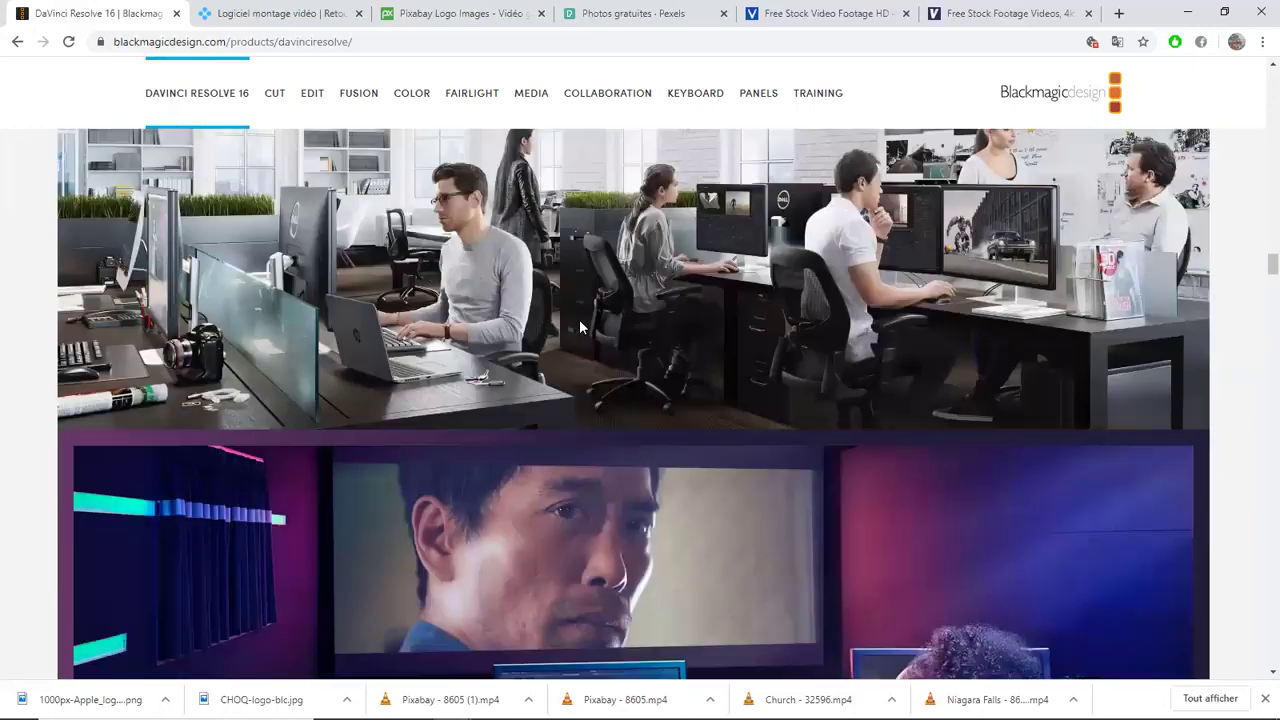
click(1187, 12)
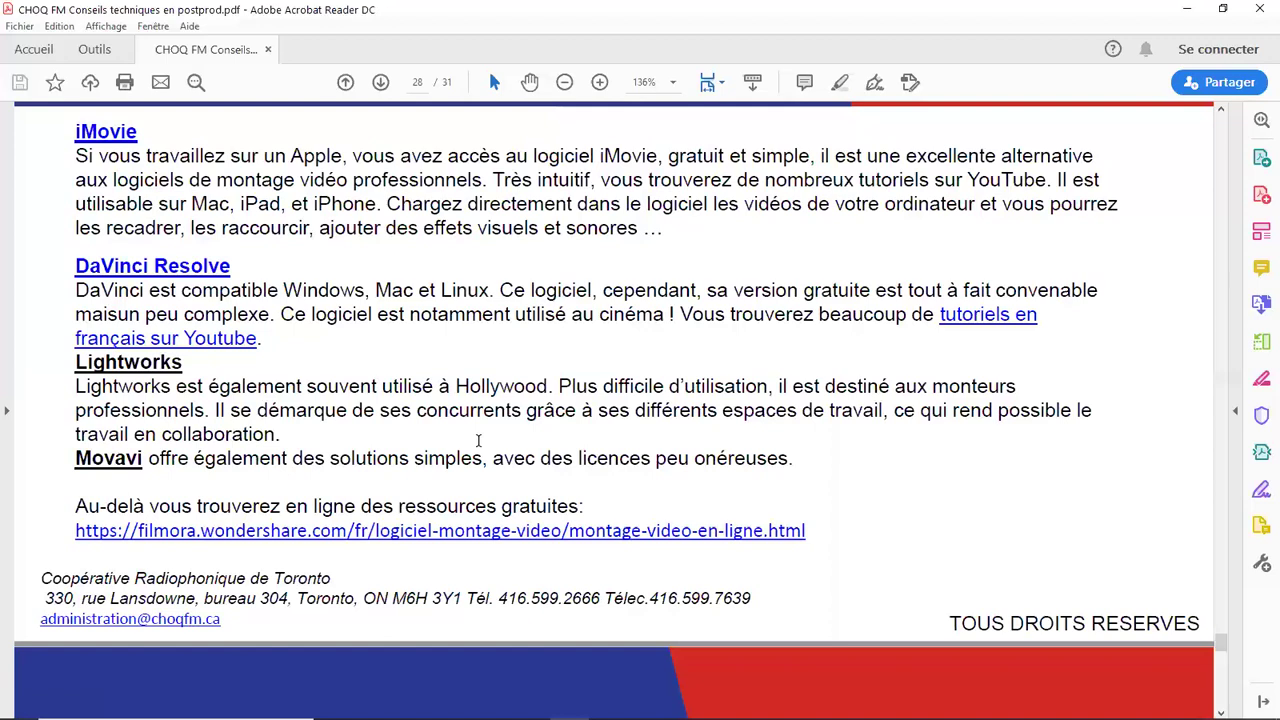
Switch to the Movavi Video Suite page in Chrome, reload it and look through its video editing and video blog sections
mouse_move(455, 704)
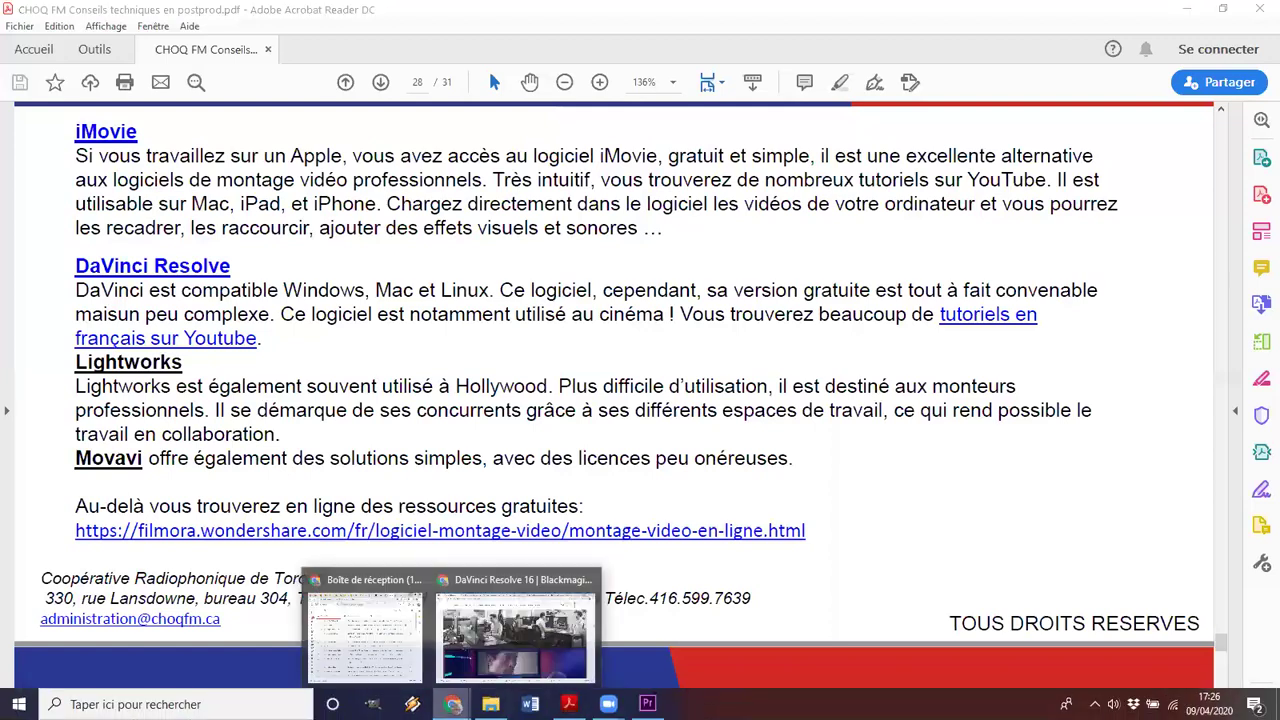
click(476, 670)
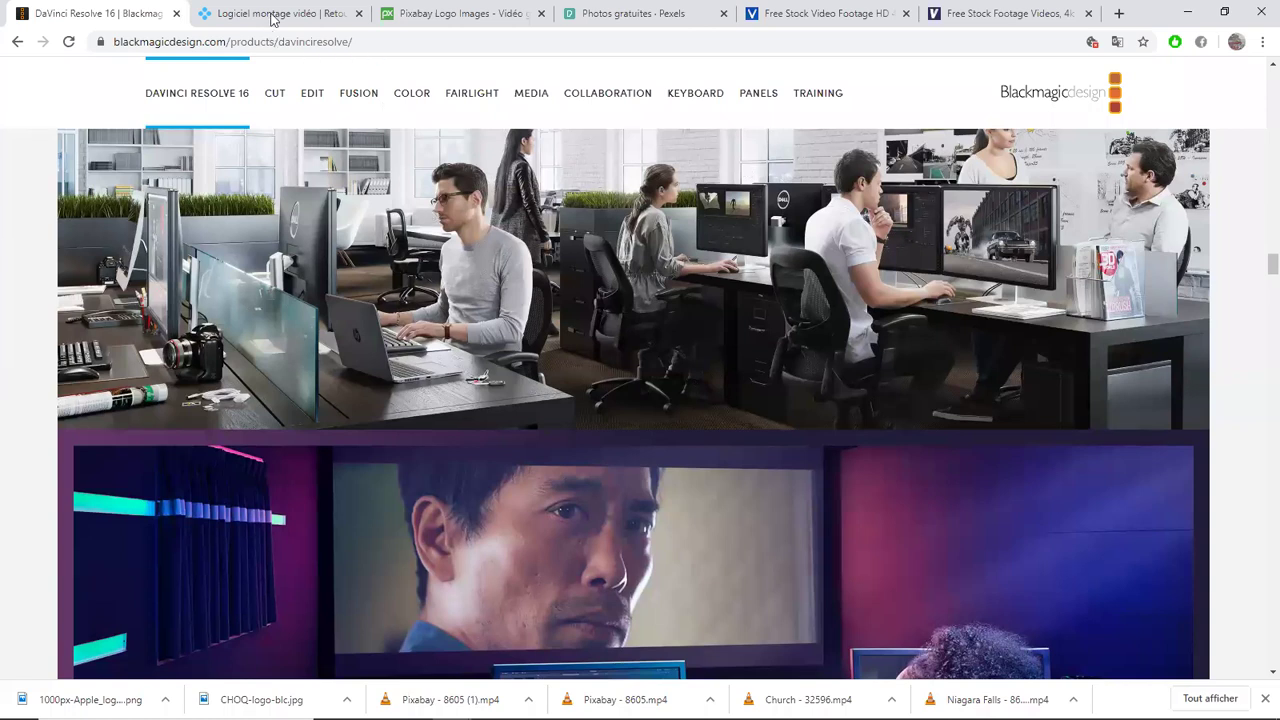
click(274, 15)
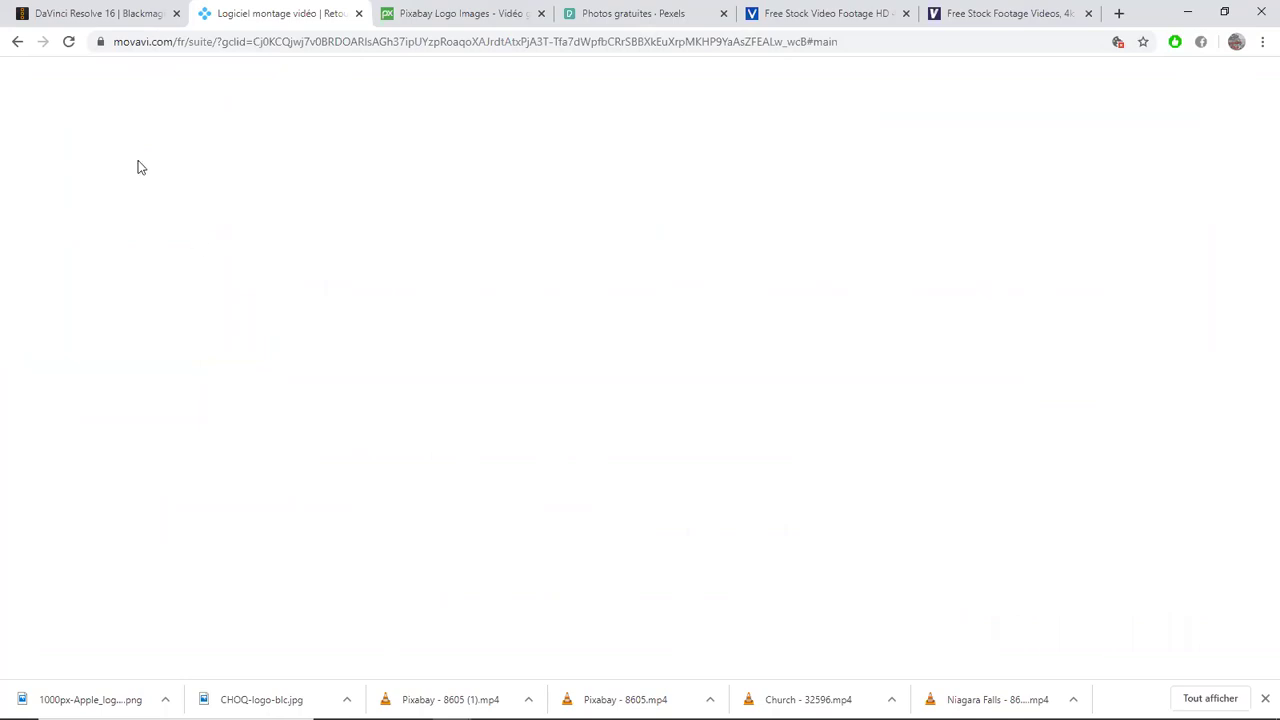
click(69, 47)
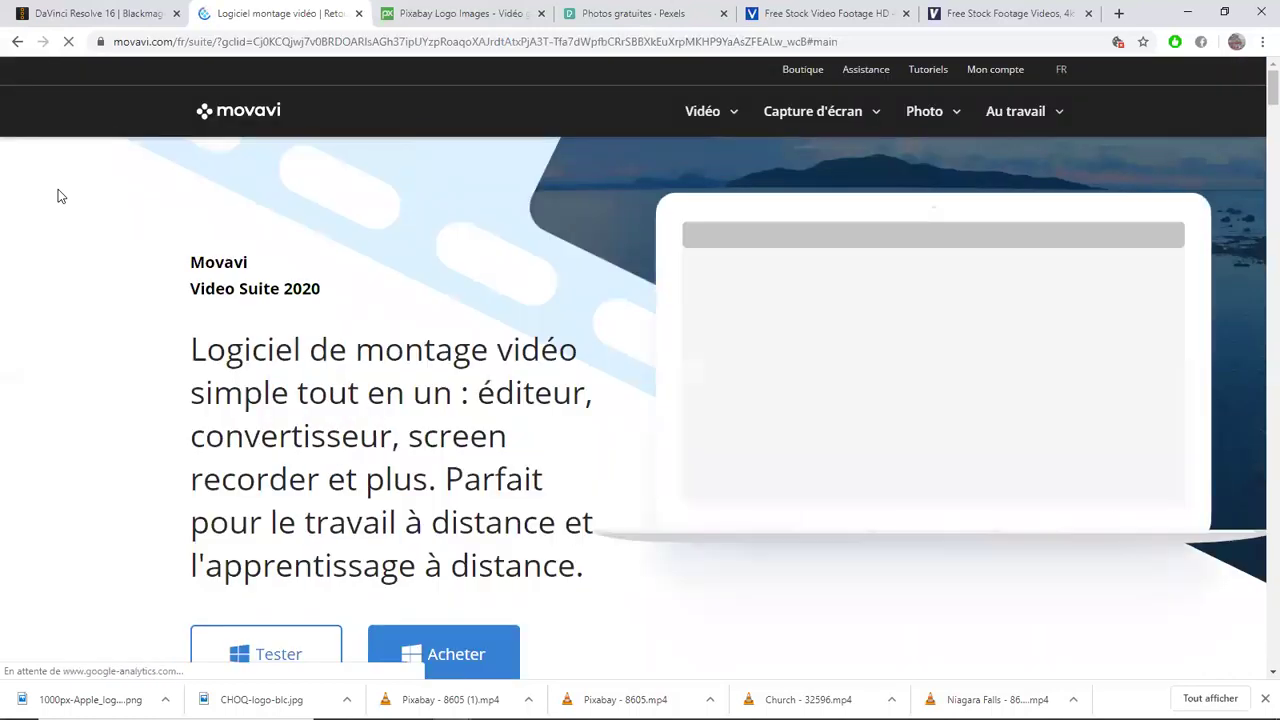
scroll(58, 189, down, 5)
scroll(287, 236, down, 3)
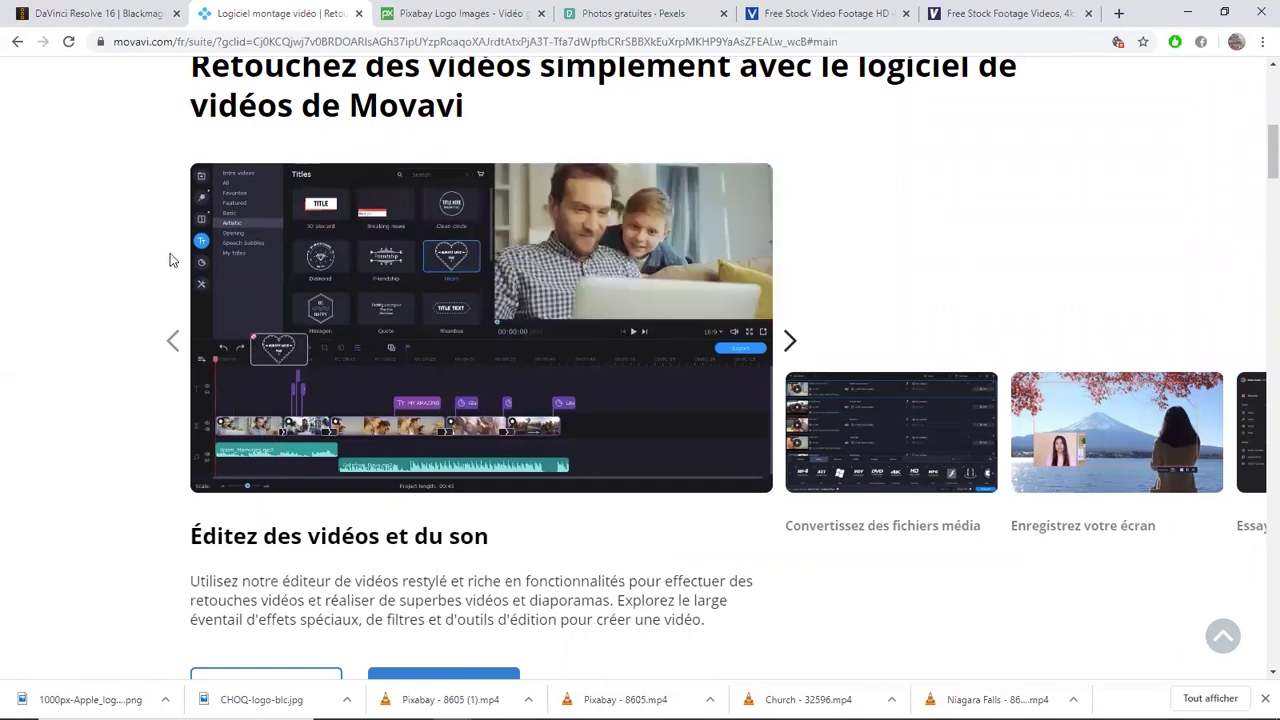
scroll(171, 262, down, 5)
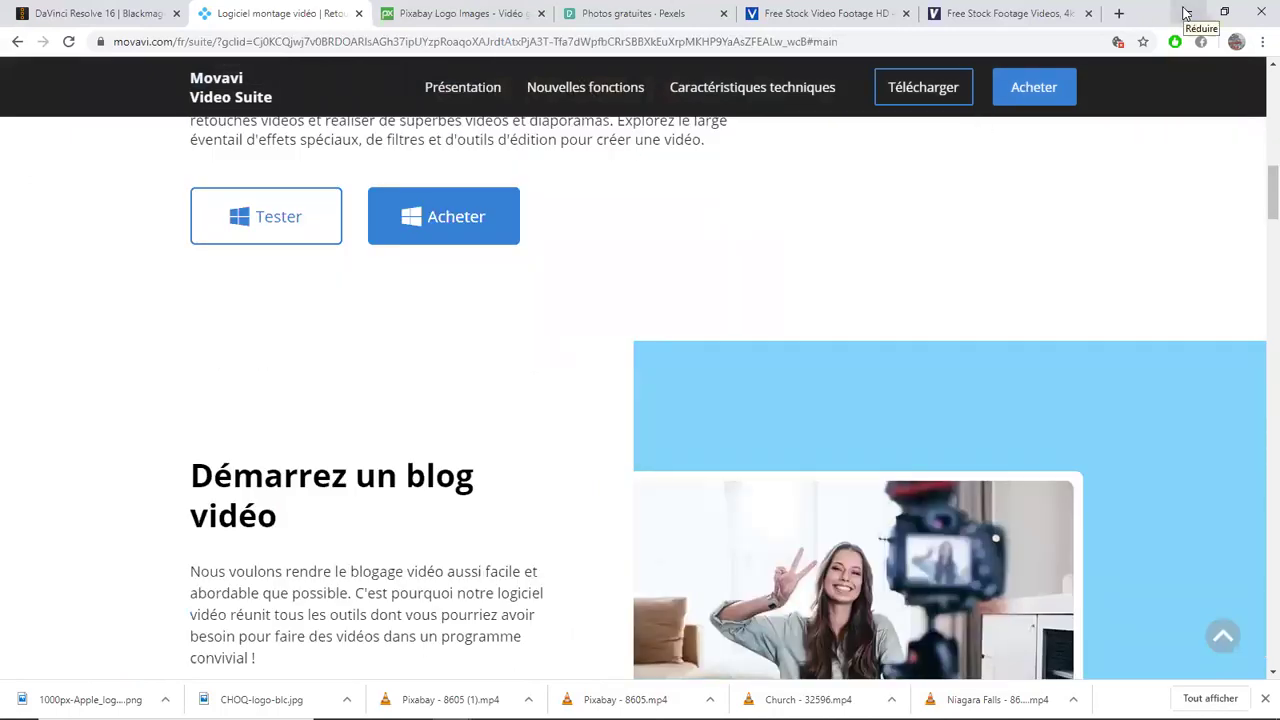
Switch back to the CHOQ FM PDF in Acrobat Reader and show the Questions page after the software list
click(1185, 12)
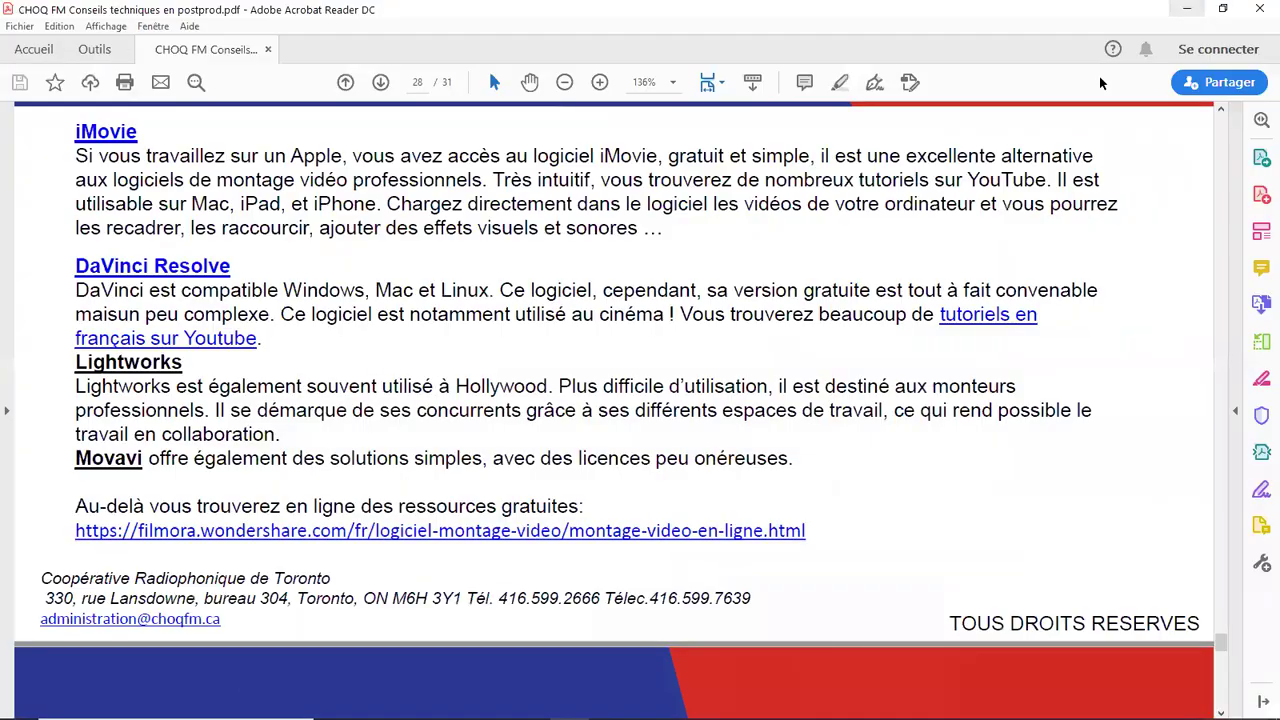
scroll(640, 305, down, 1)
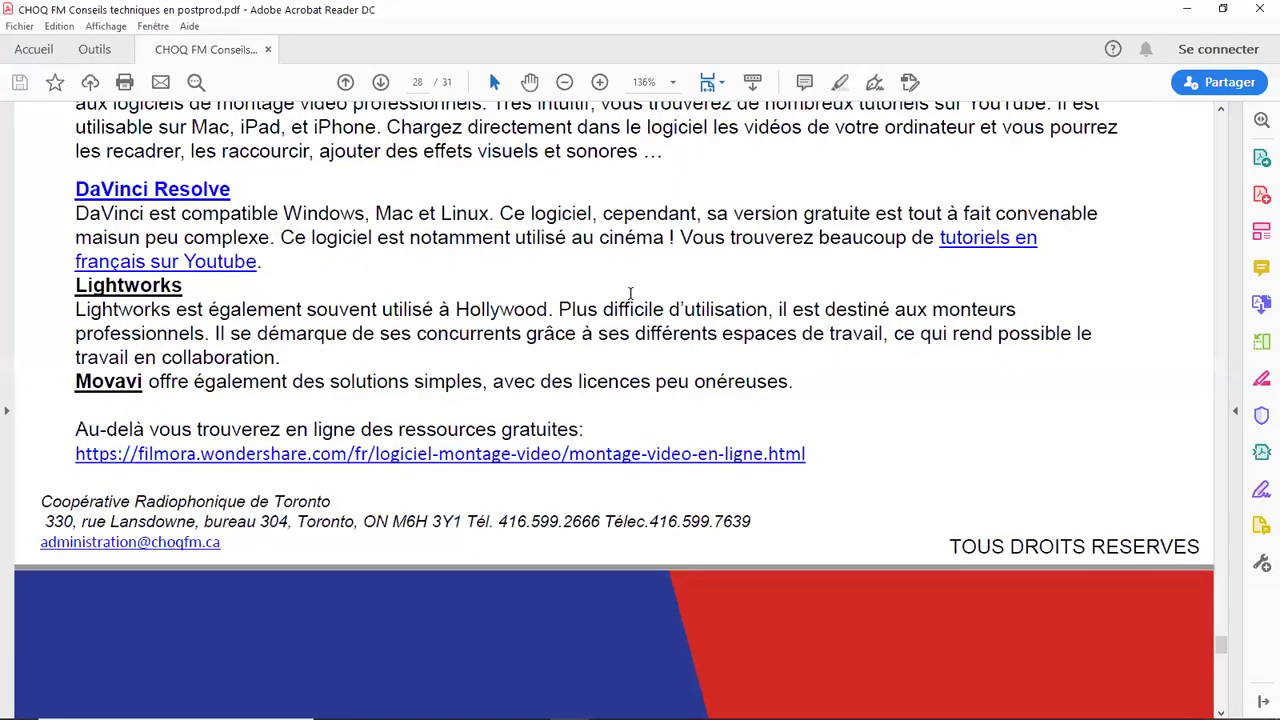
scroll(628, 297, down, 1)
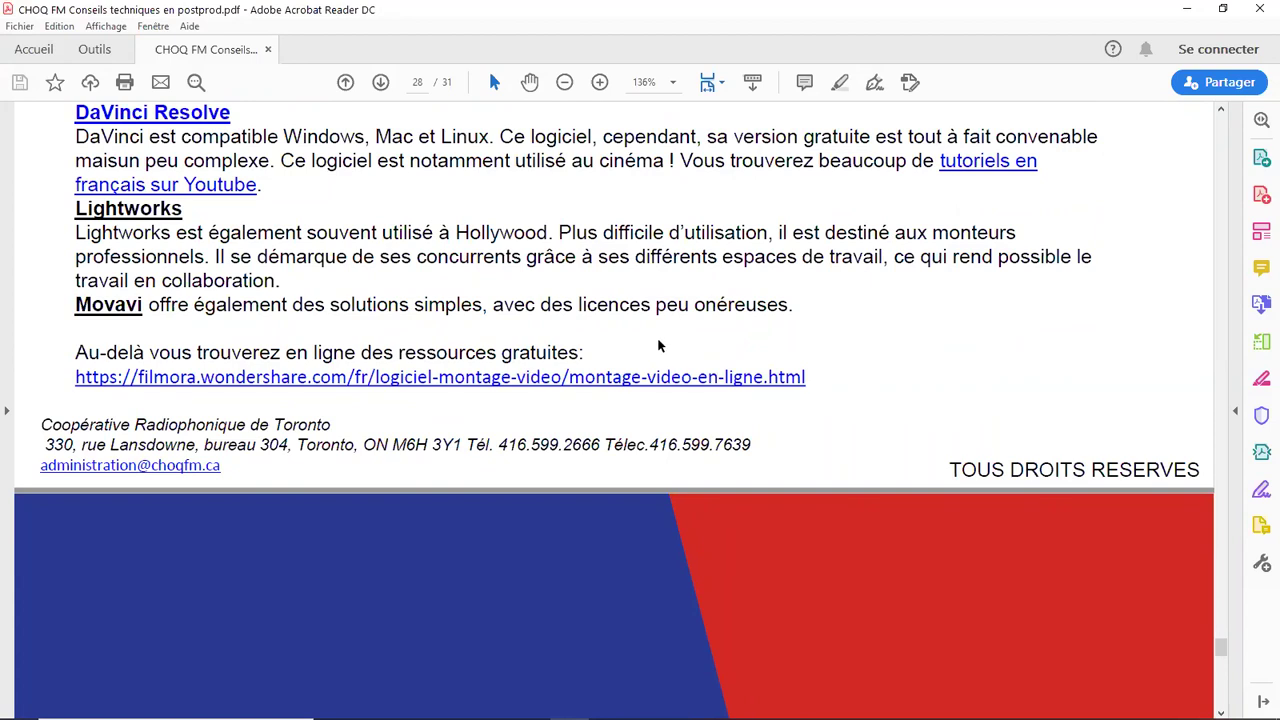
scroll(652, 356, down, 10)
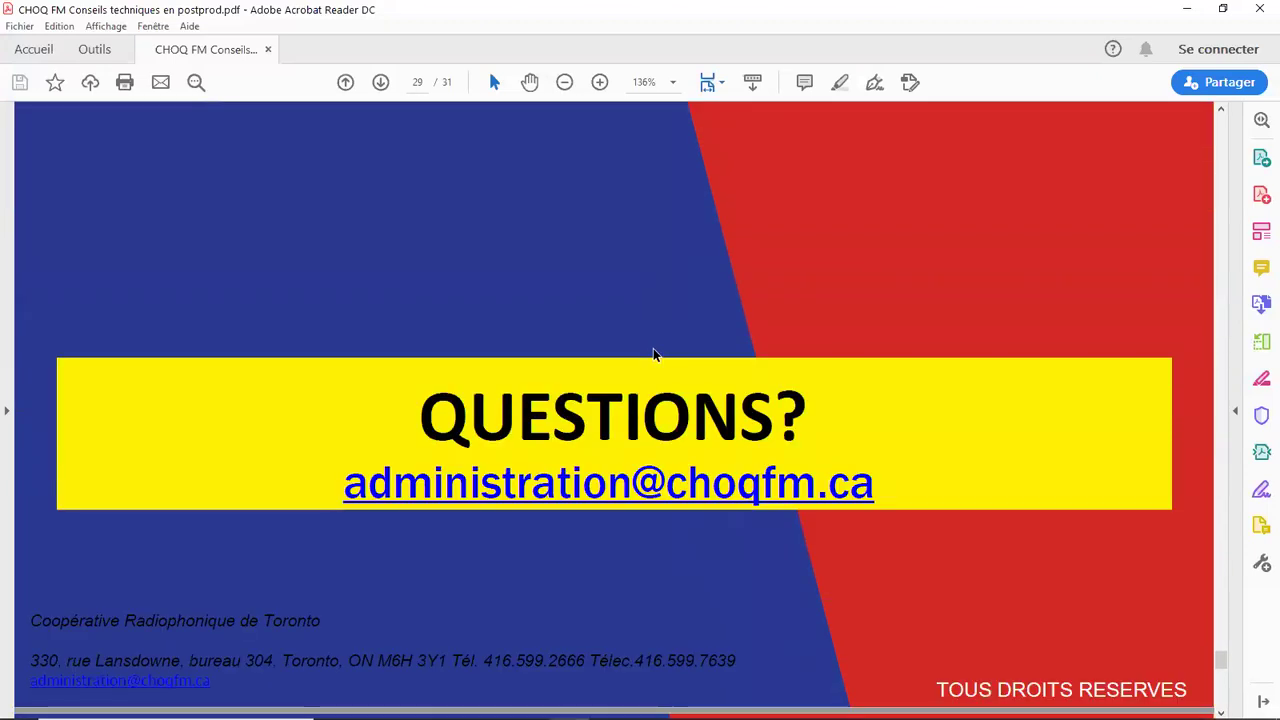
scroll(660, 356, down, 2)
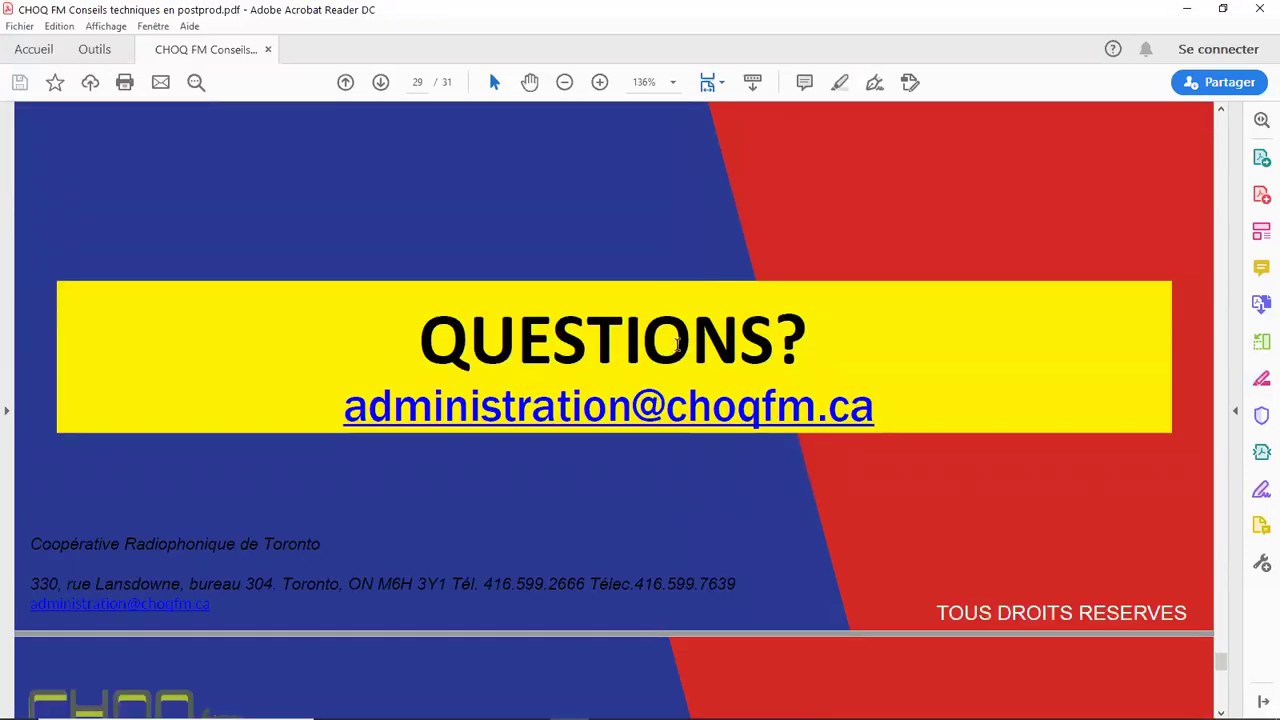
scroll(660, 300, up, 1)
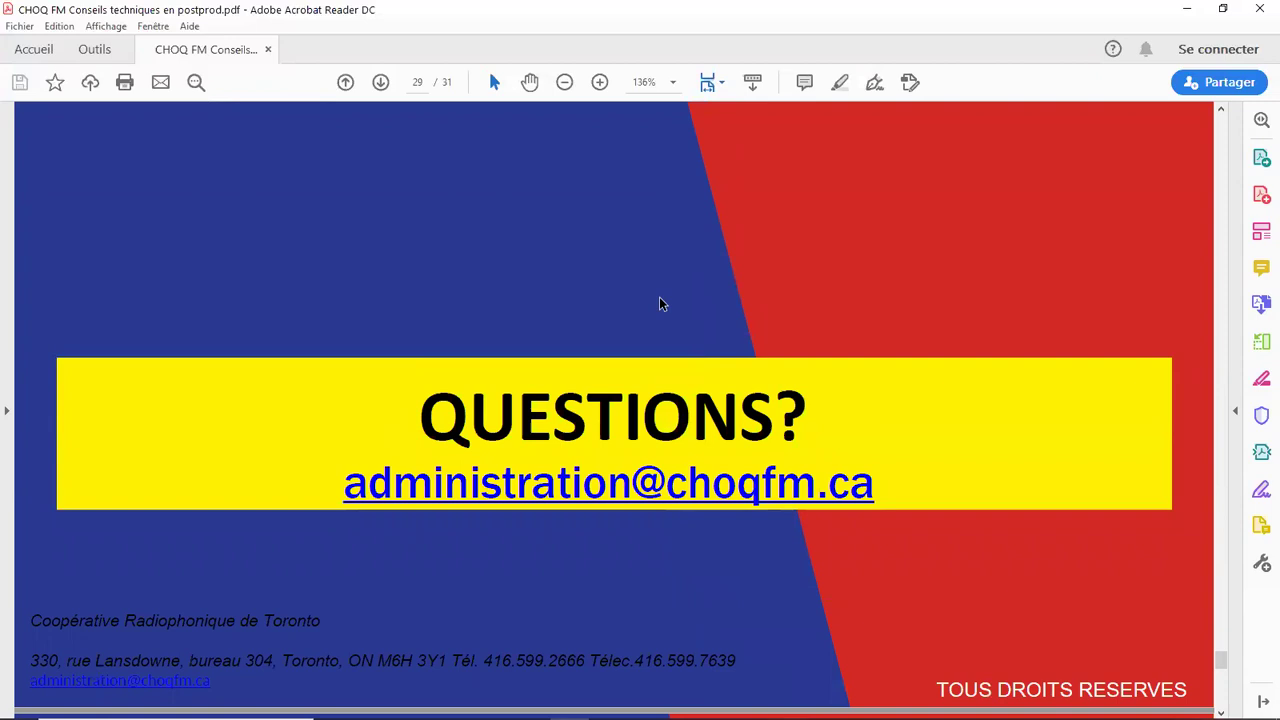